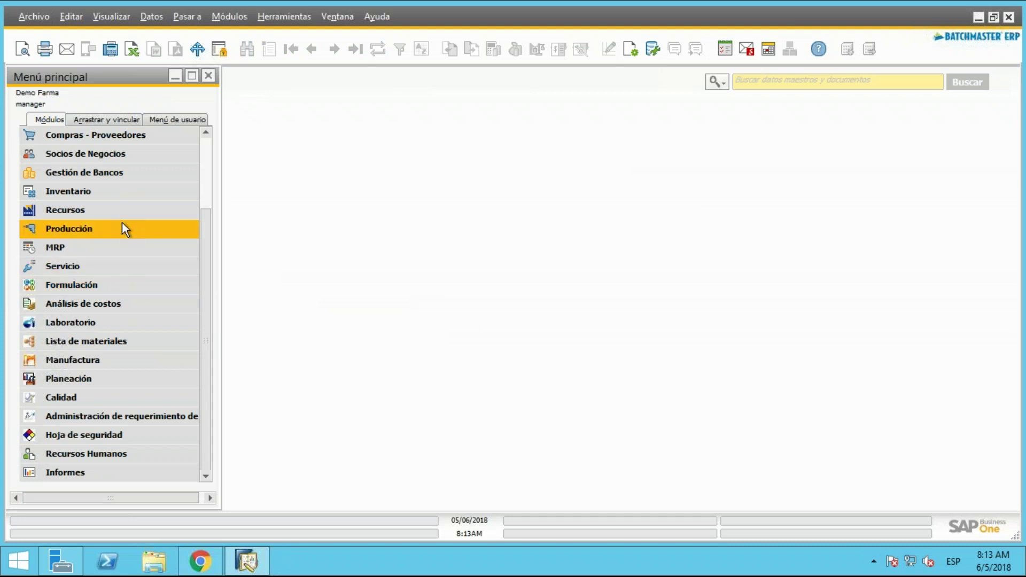
Open the Fórmula form in the Formulación module and list all formulas using the * wildcard.
scroll(121, 222, up, 4)
scroll(133, 284, up, 1)
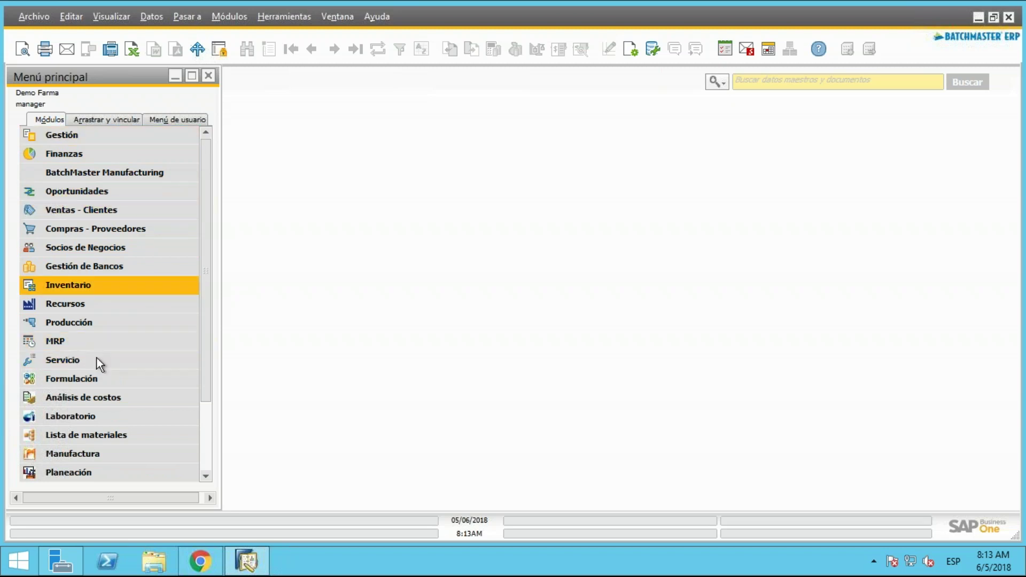
drag(209, 365, 203, 454)
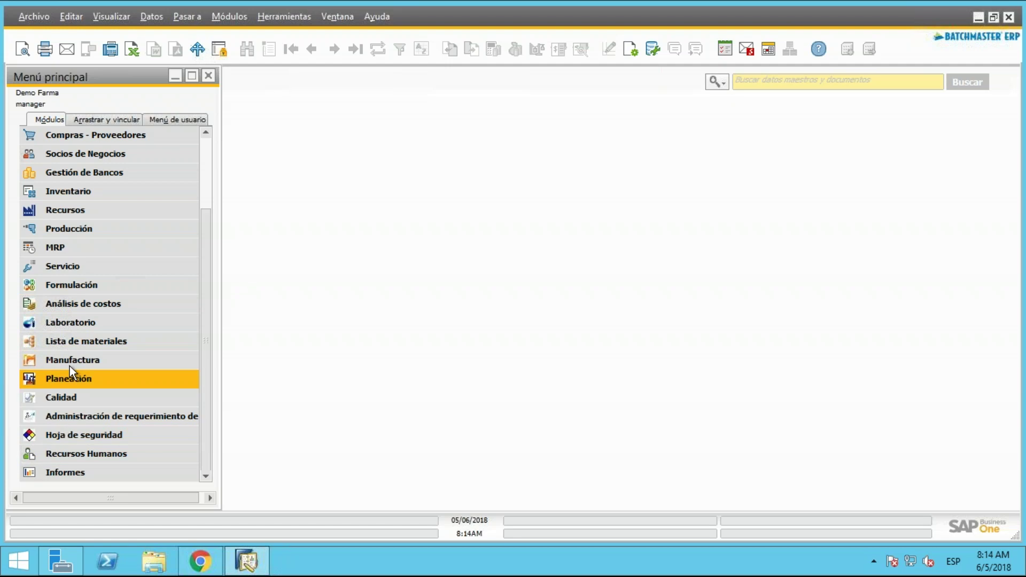
click(103, 285)
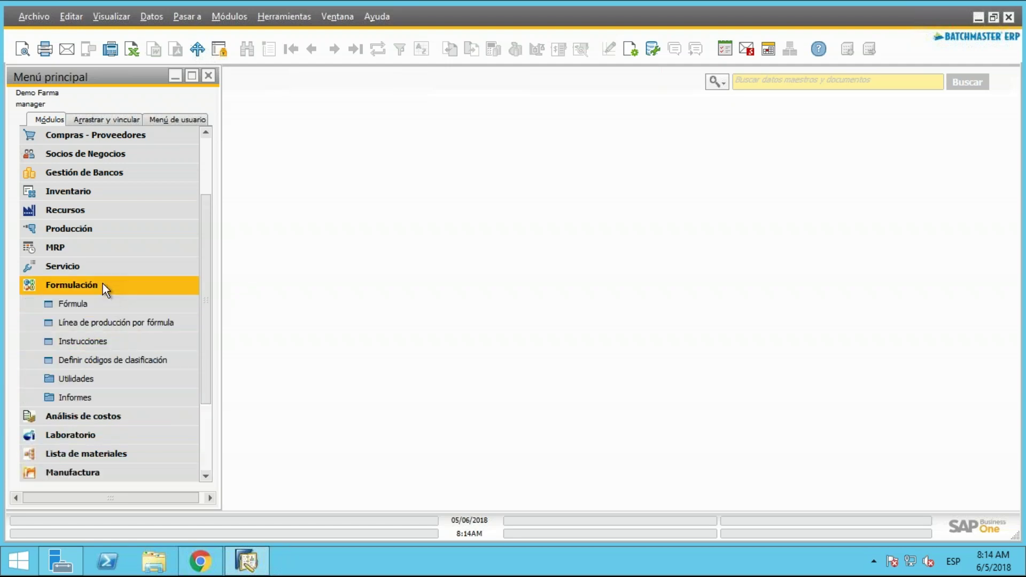
click(107, 304)
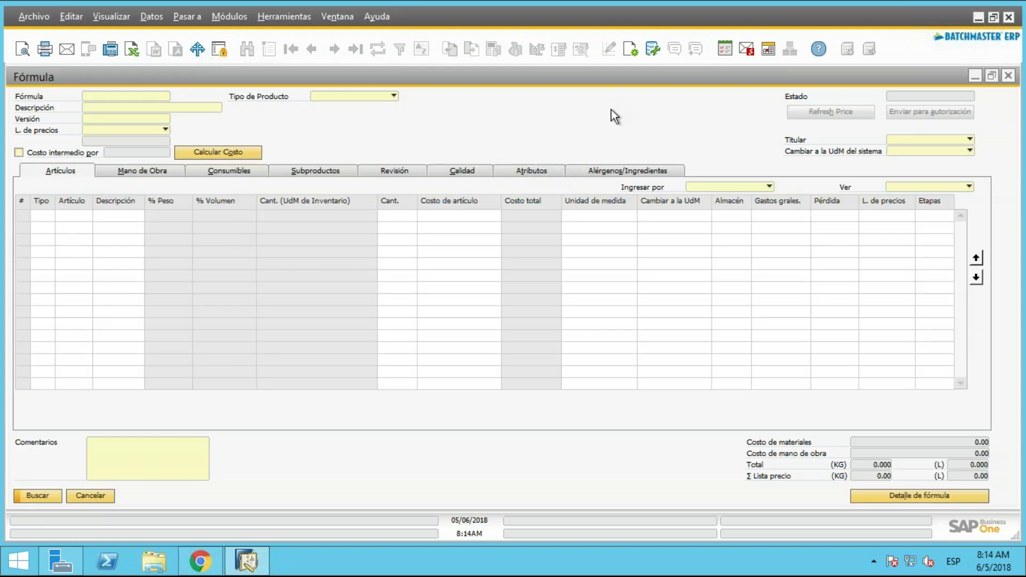
text(*)
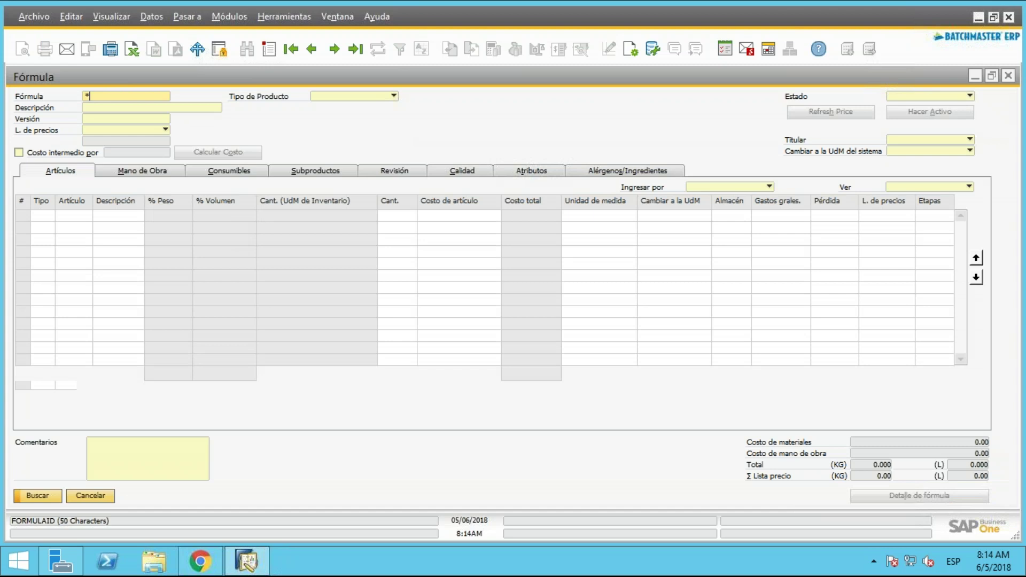
key(Tab)
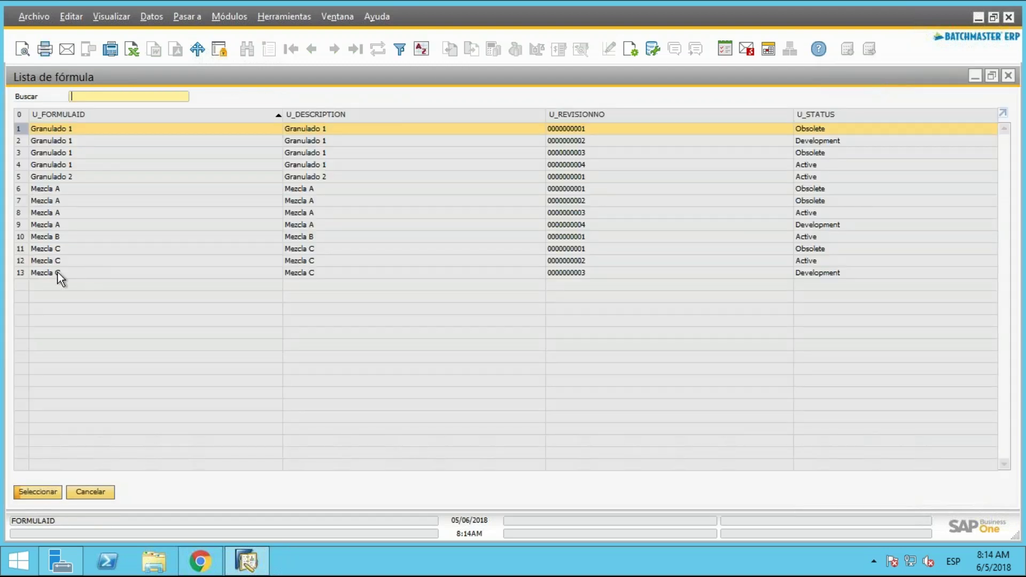
Examine the version numbers and statuses of the Mezcla A and Mezcla C formulas in the formula list.
click(73, 272)
click(254, 249)
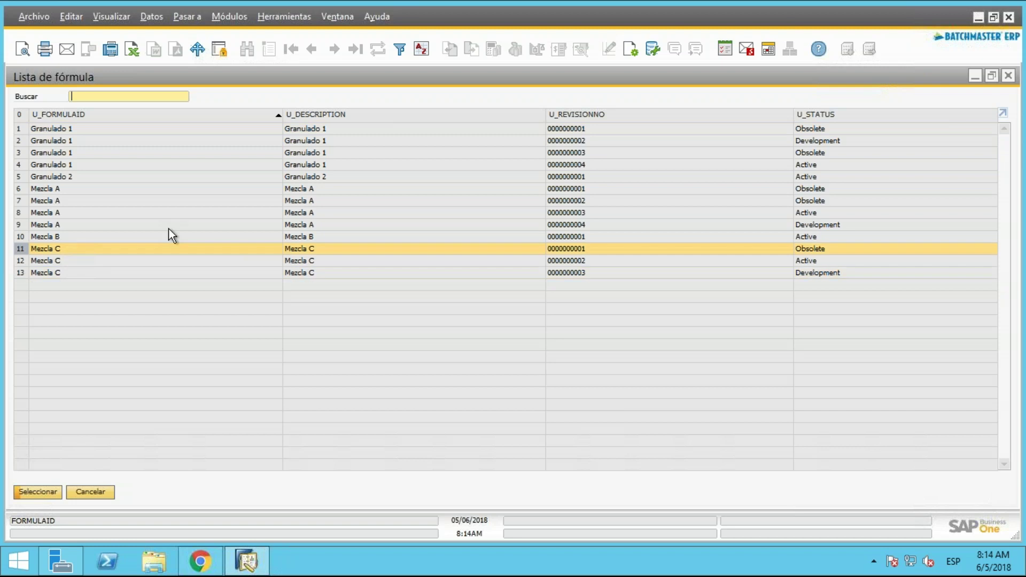
click(118, 190)
click(100, 204)
click(101, 212)
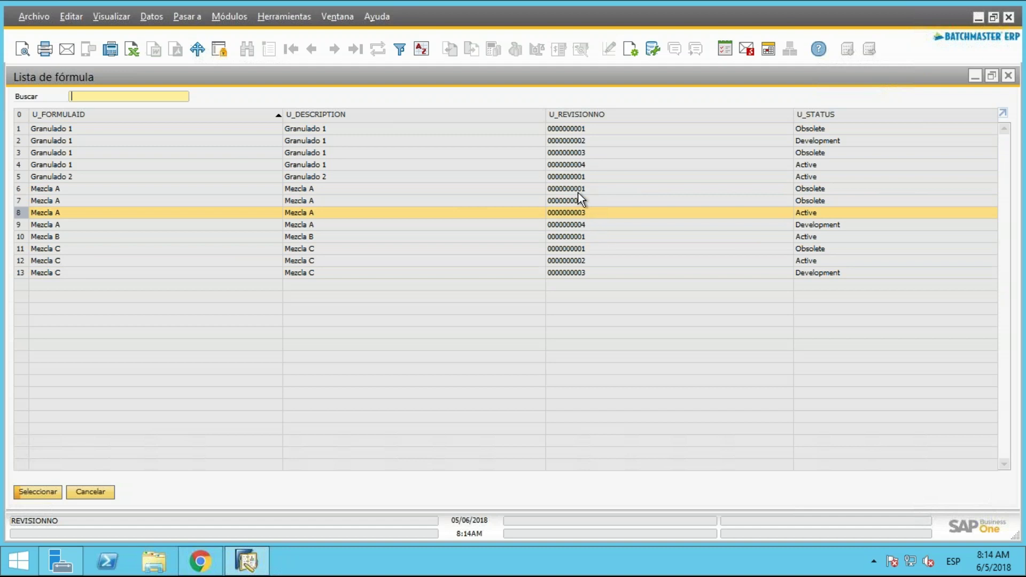
click(174, 271)
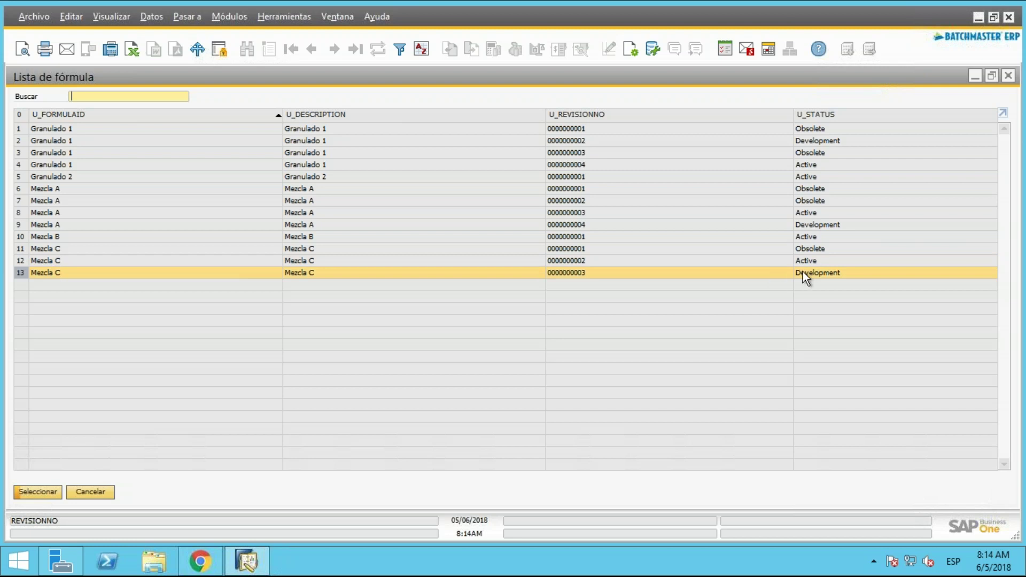
click(183, 249)
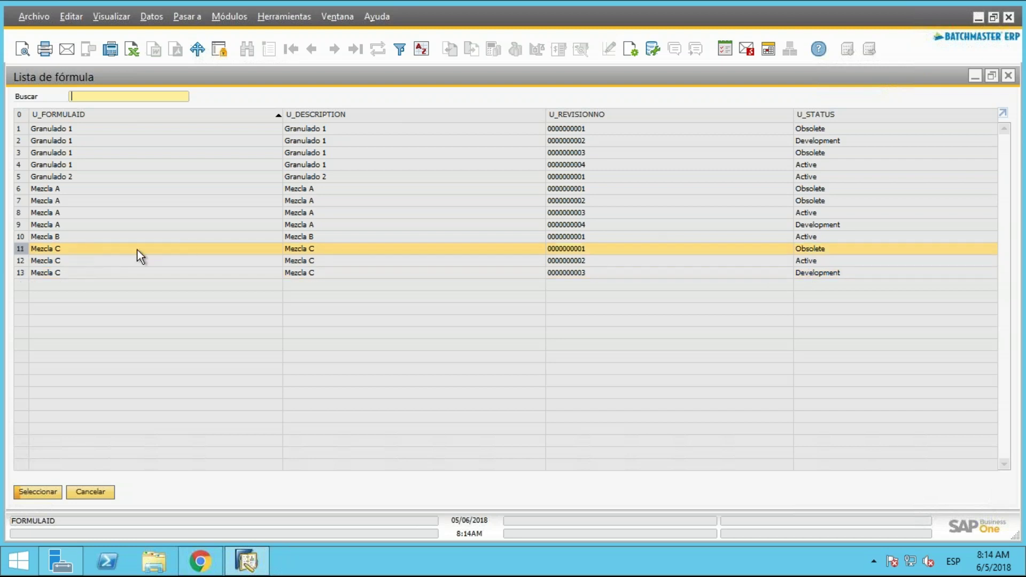
click(80, 260)
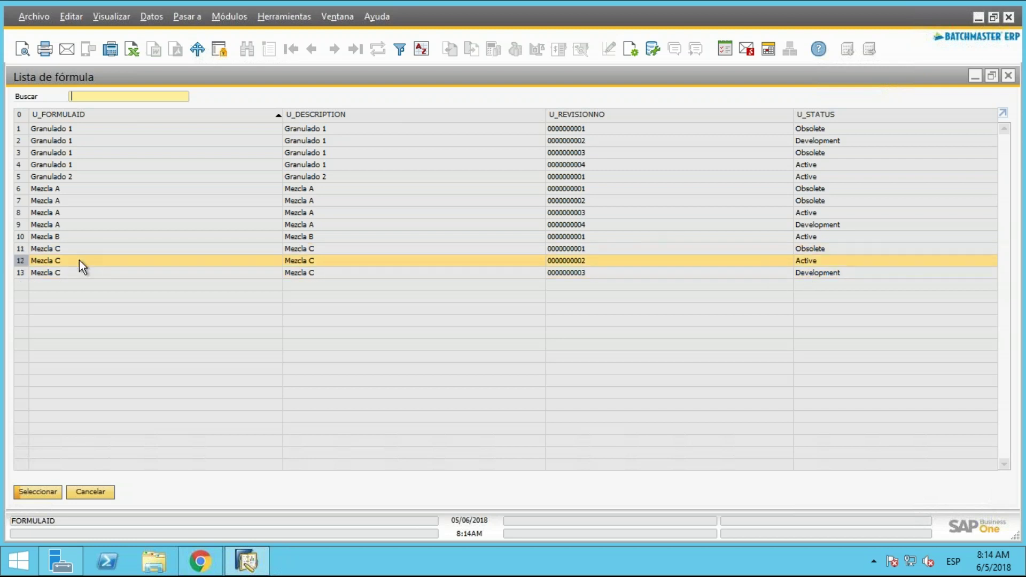
click(471, 273)
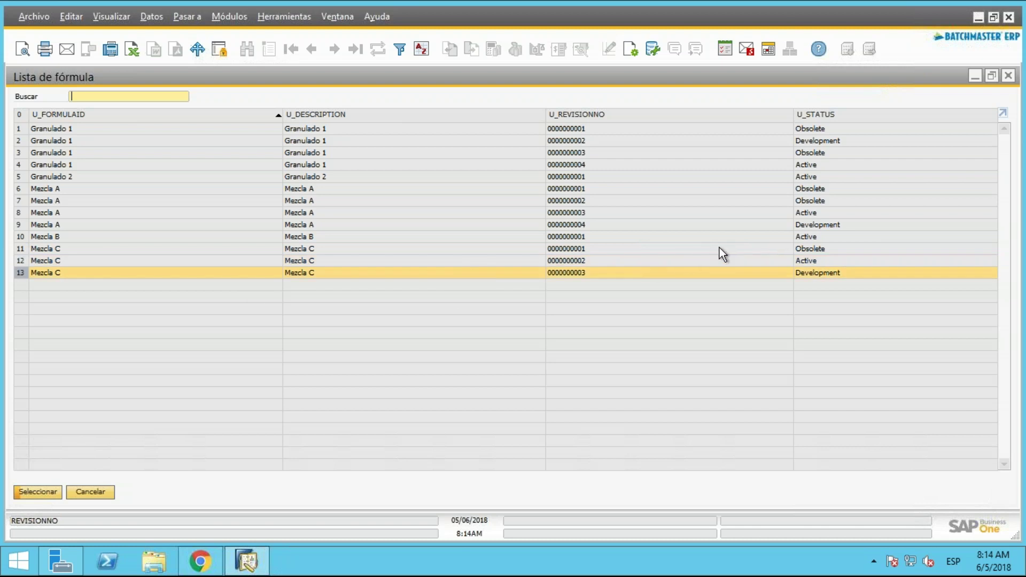
click(760, 262)
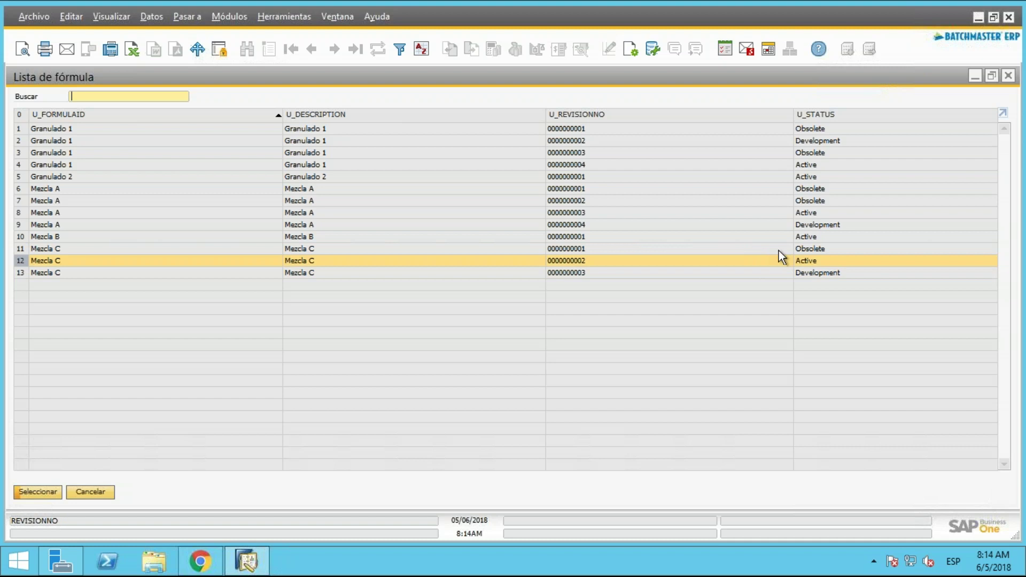
click(782, 250)
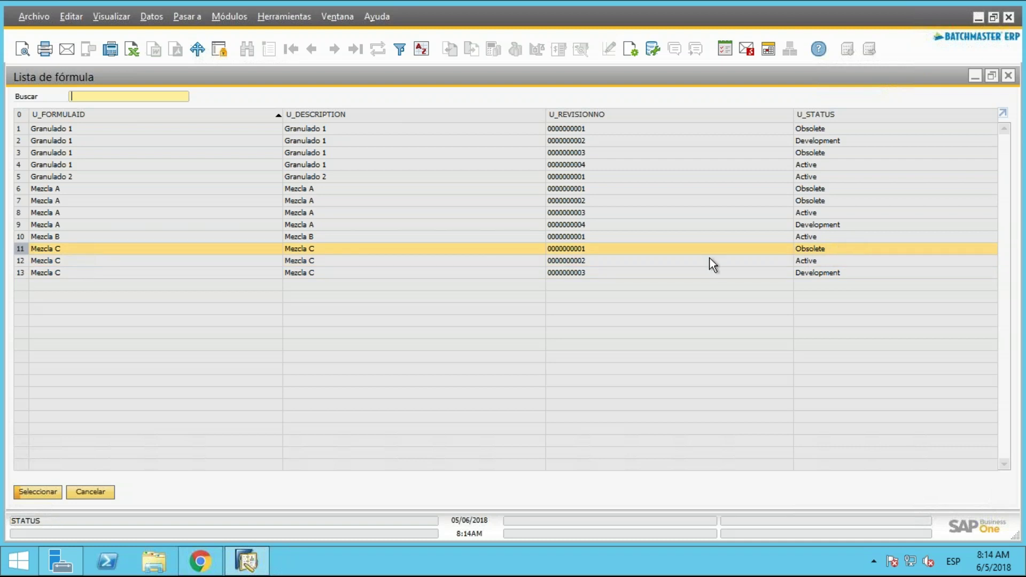
click(117, 271)
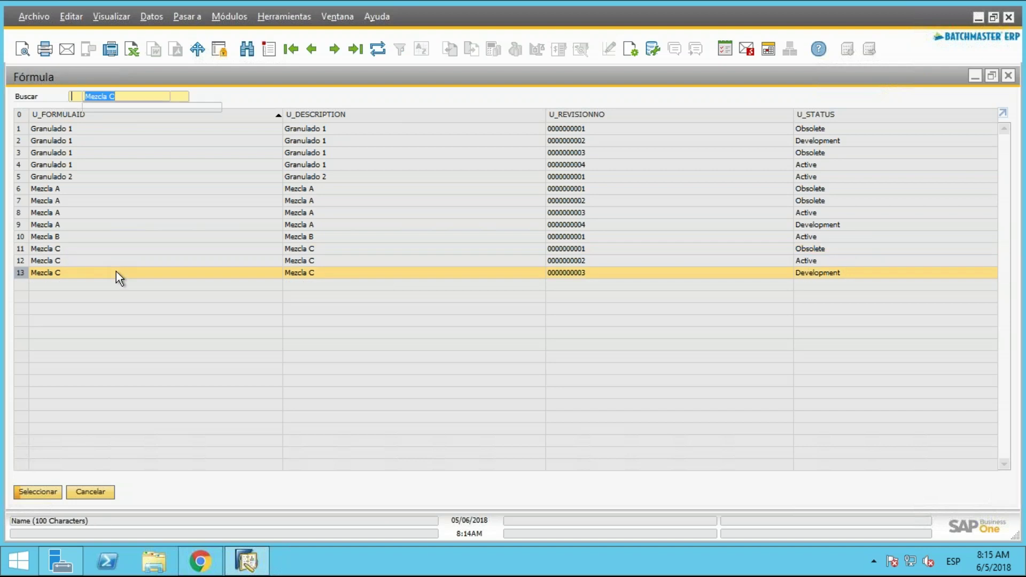
double_click(117, 272)
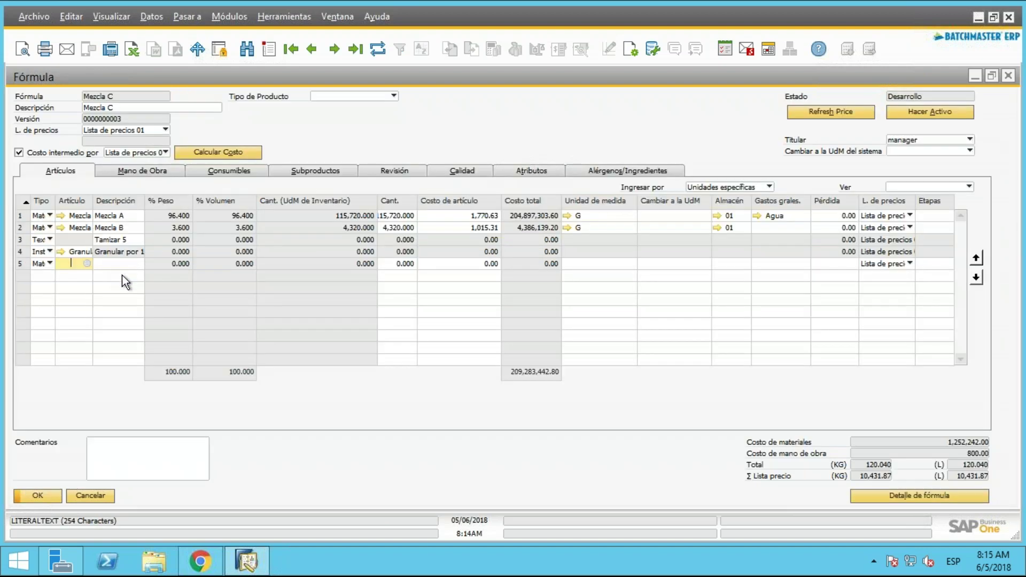
click(250, 49)
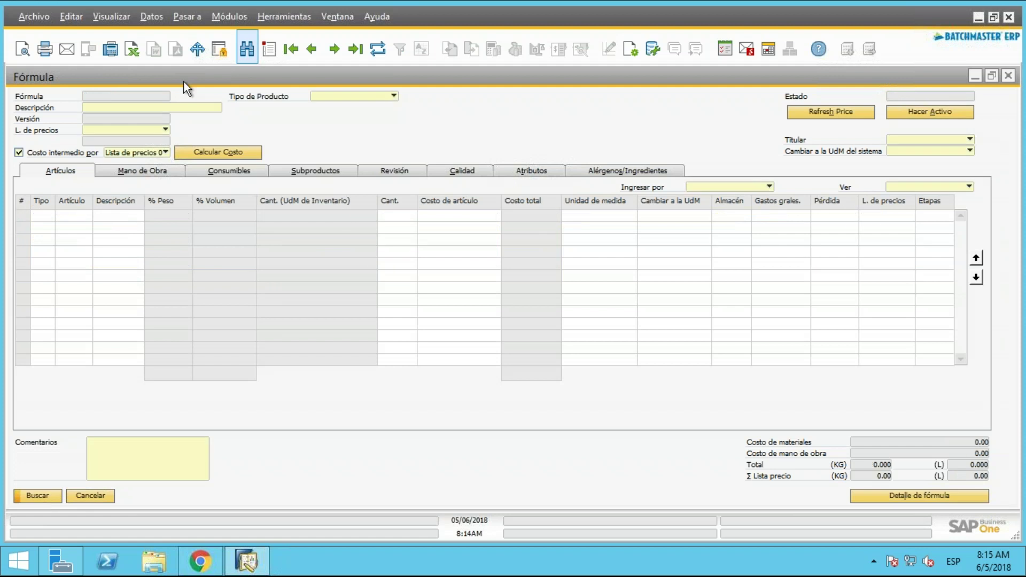
key(Return)
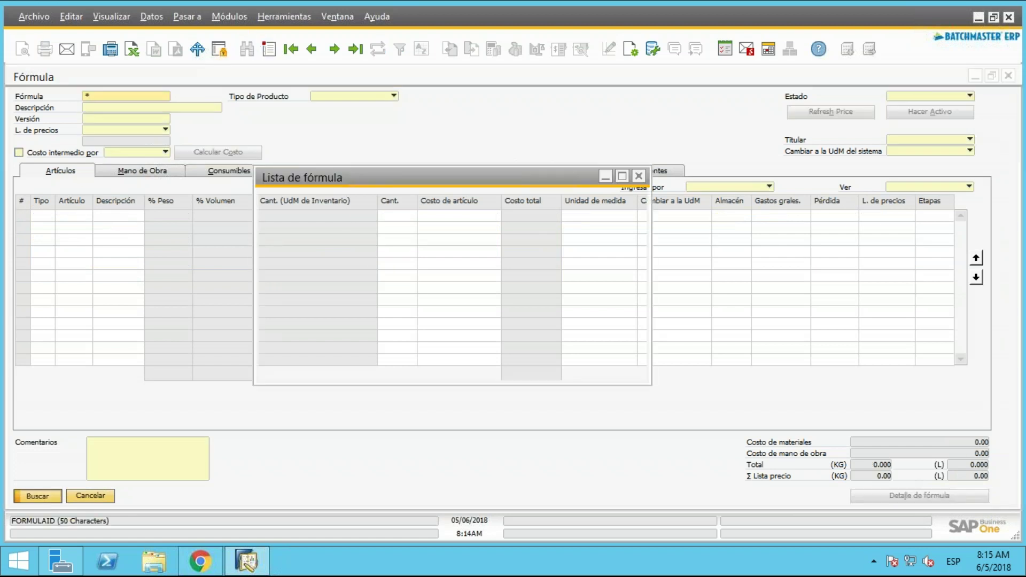
double_click(695, 260)
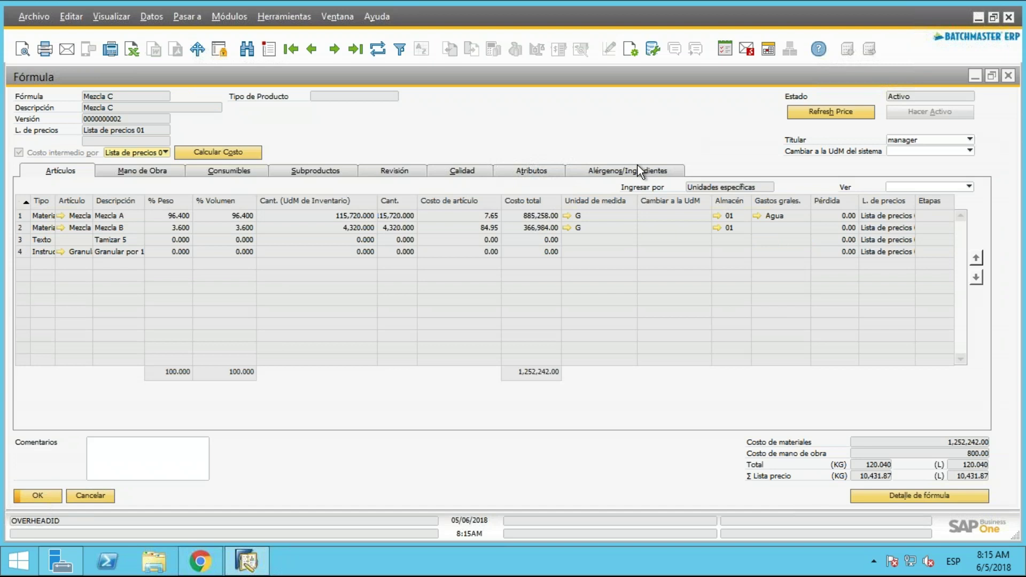
click(152, 171)
click(230, 171)
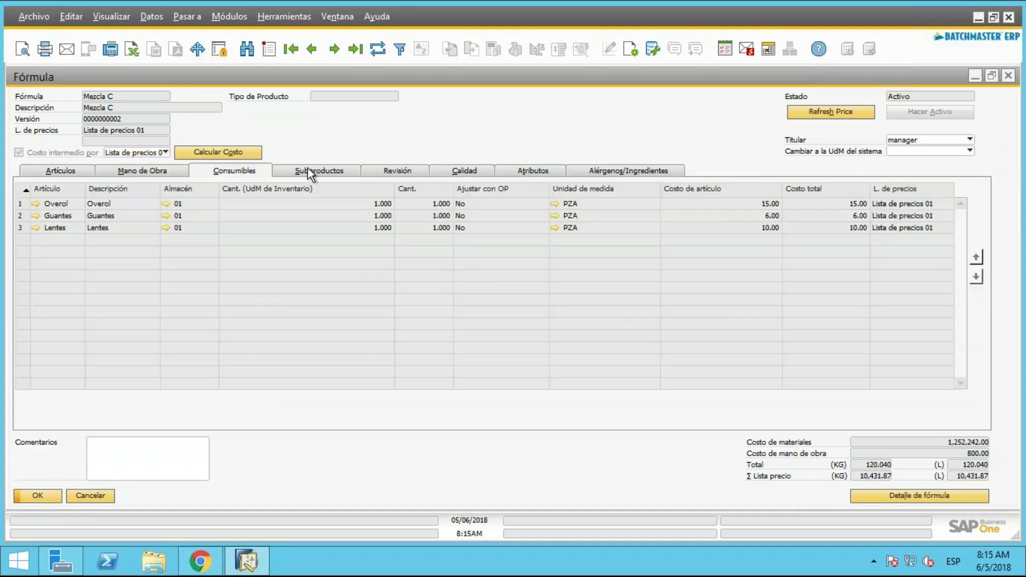
click(315, 173)
click(237, 171)
click(152, 171)
click(74, 170)
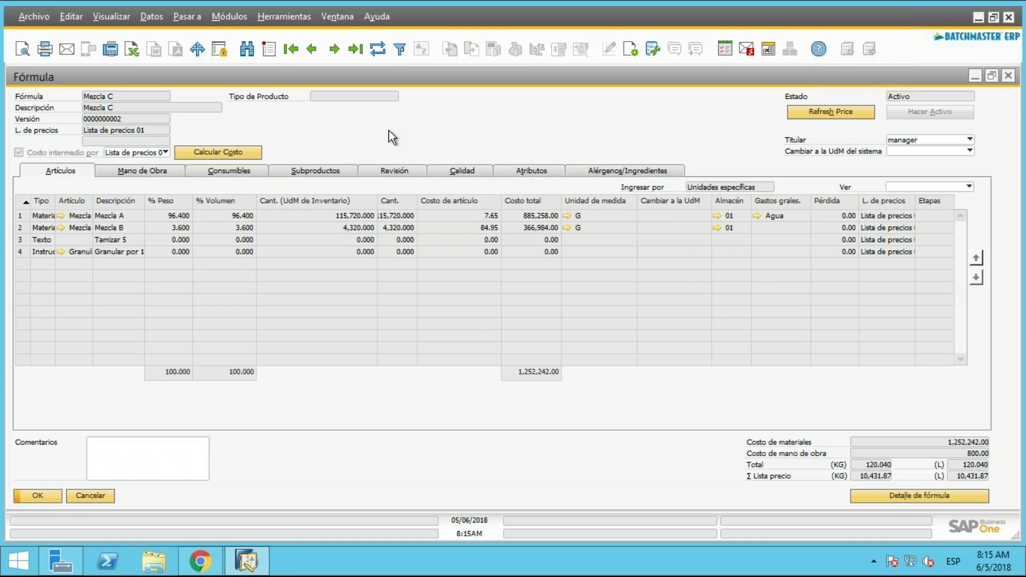
Create a new version of the Mezcla C formula and widen the Artículo column to fit its contents.
right_click(435, 124)
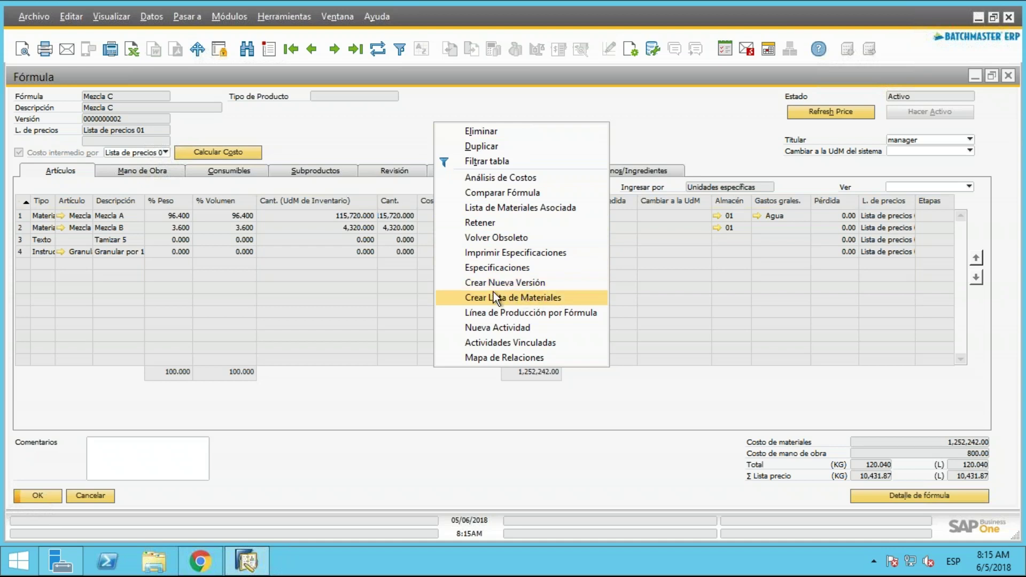
click(540, 286)
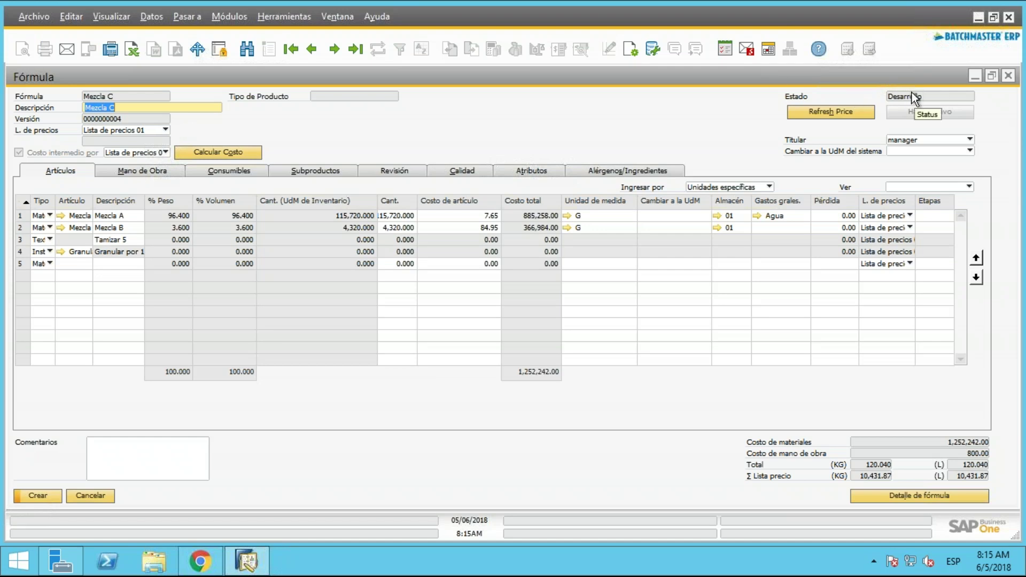
double_click(92, 202)
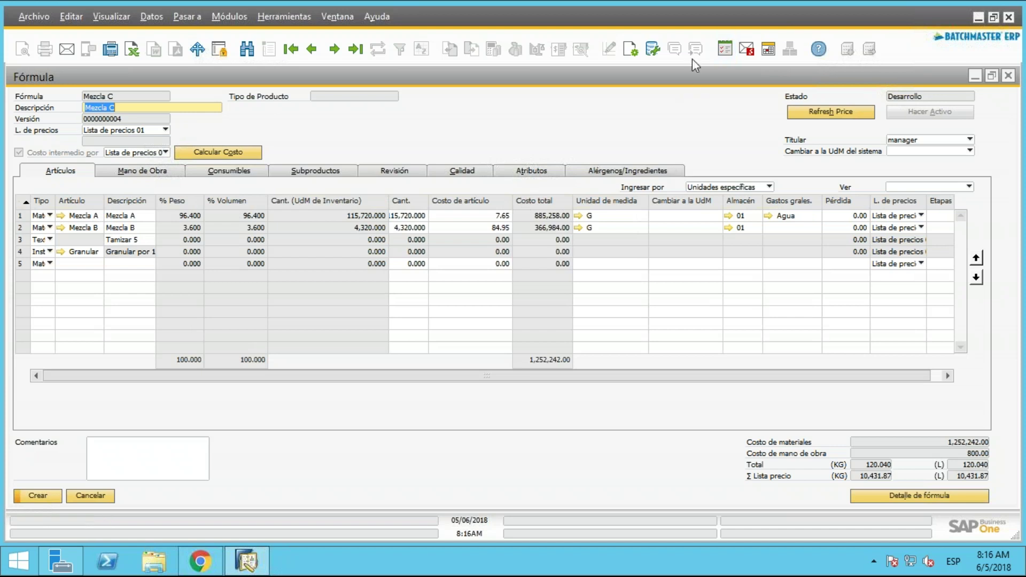
Set the entry mode to Unidades específicas and use Lista de precios 01 for the formula and its Mezcla A line.
click(767, 188)
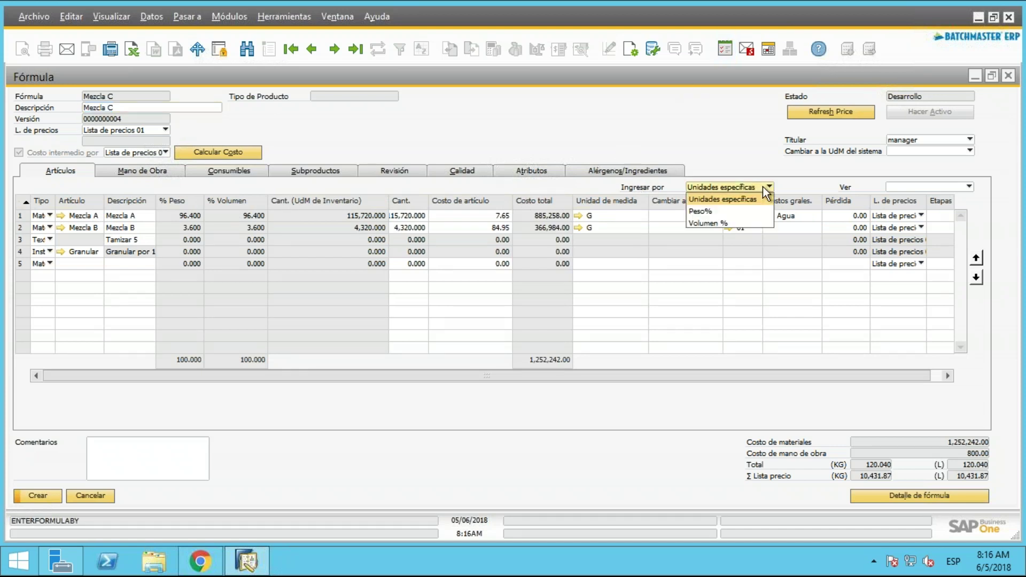
click(735, 200)
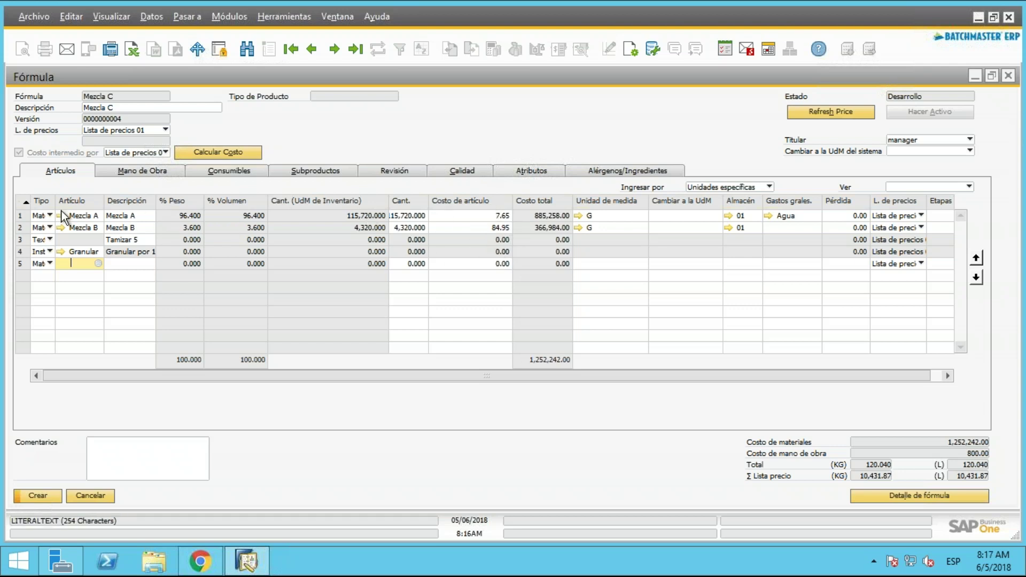
click(165, 129)
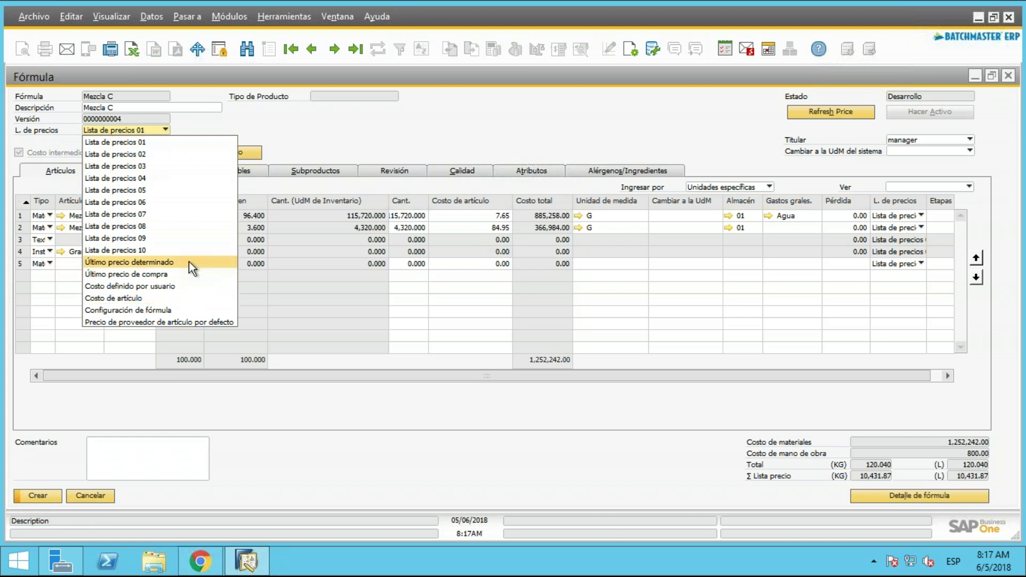
click(190, 143)
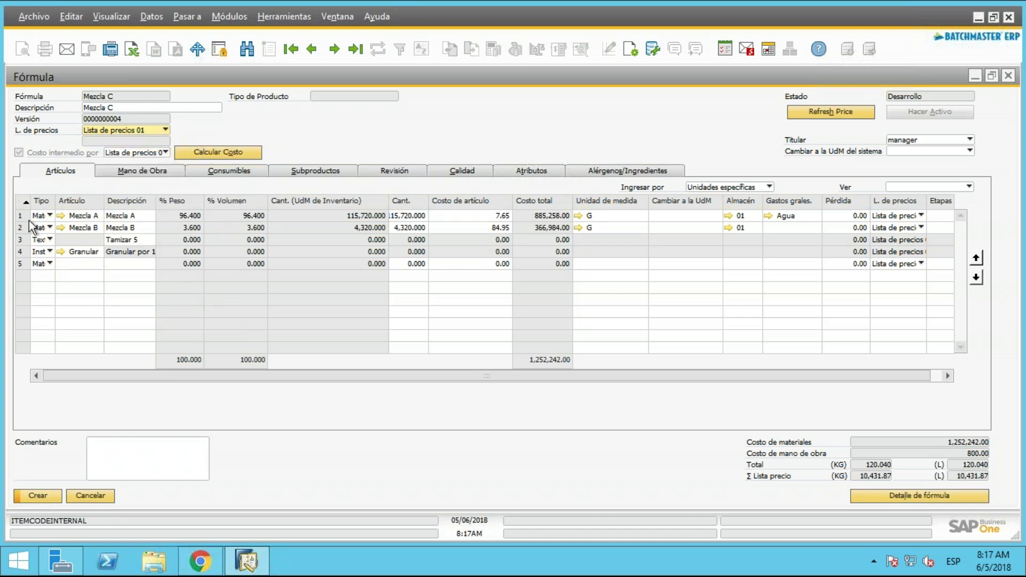
click(909, 216)
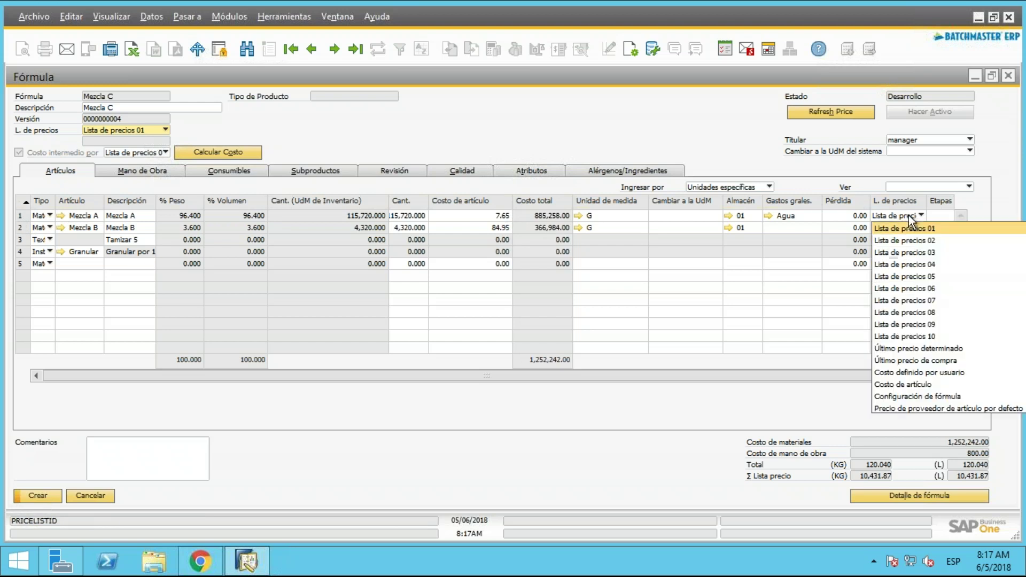
click(909, 216)
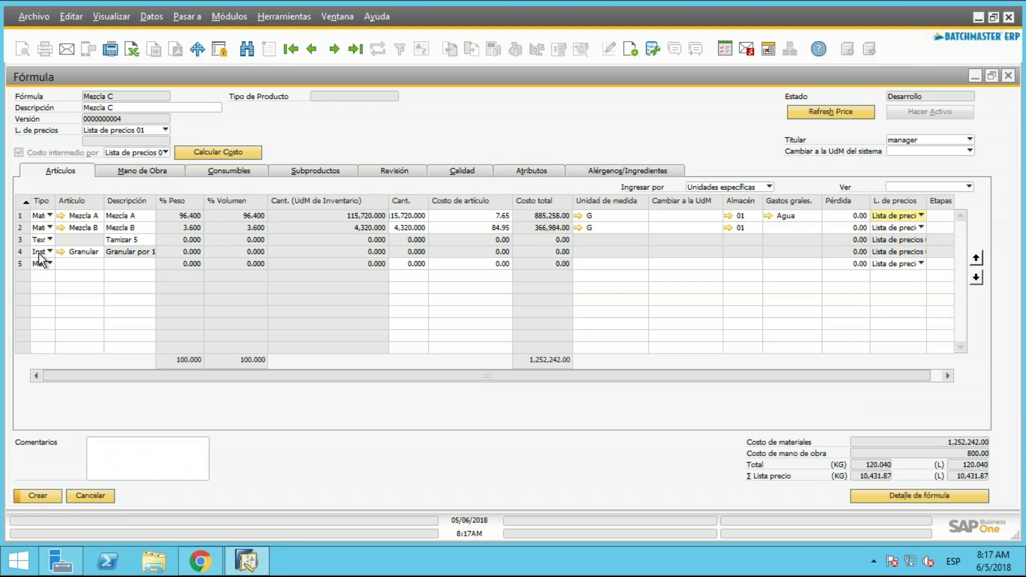
Widen the Tipo column to show full line types, and examine the Texto and Instrucciones lines.
double_click(56, 202)
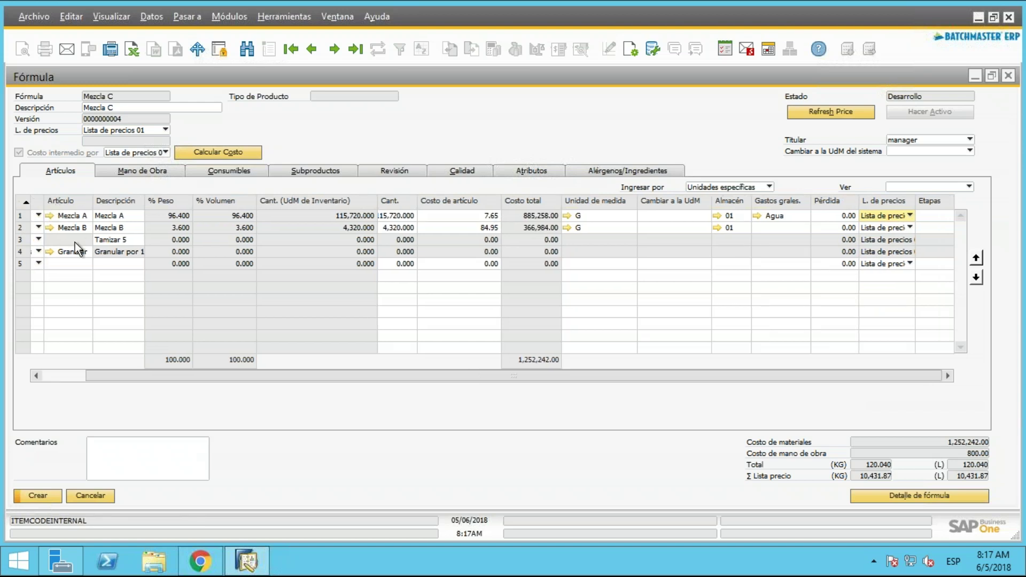
drag(91, 375, 42, 369)
click(22, 241)
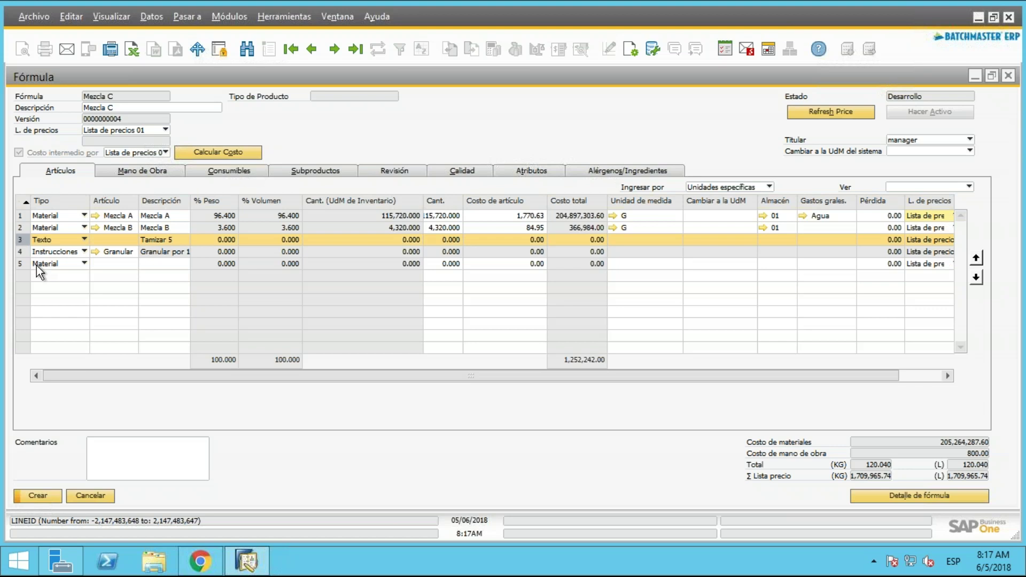
click(20, 252)
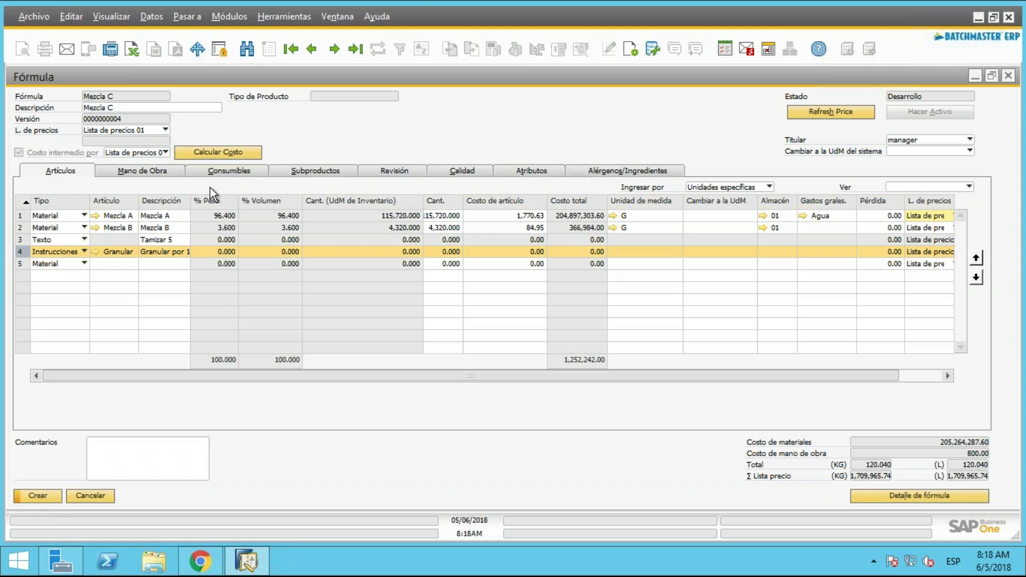
Assign the Mantenimiento overhead to the second labor line of the Mezcla C formula.
click(163, 172)
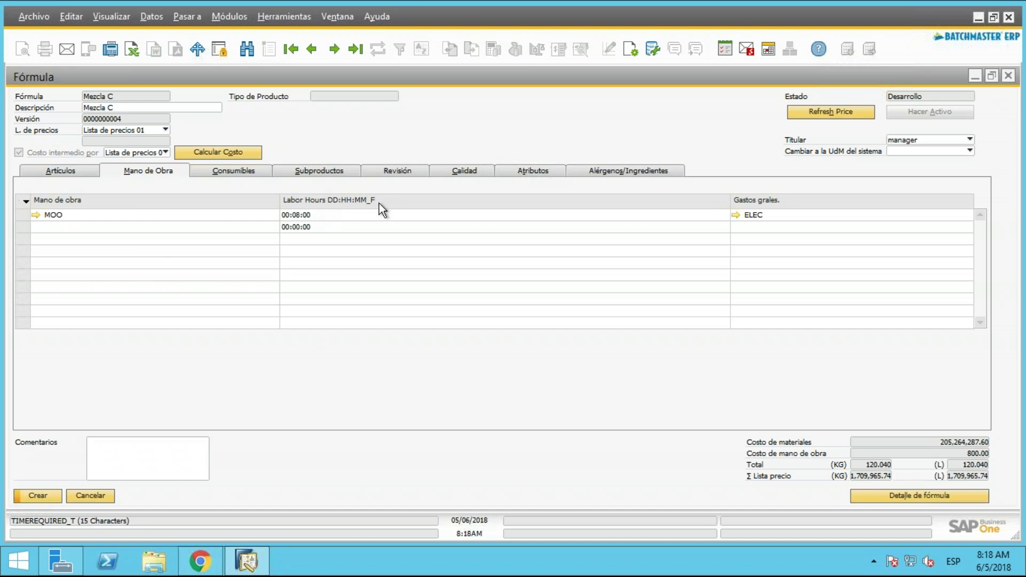
click(765, 228)
key(Tab)
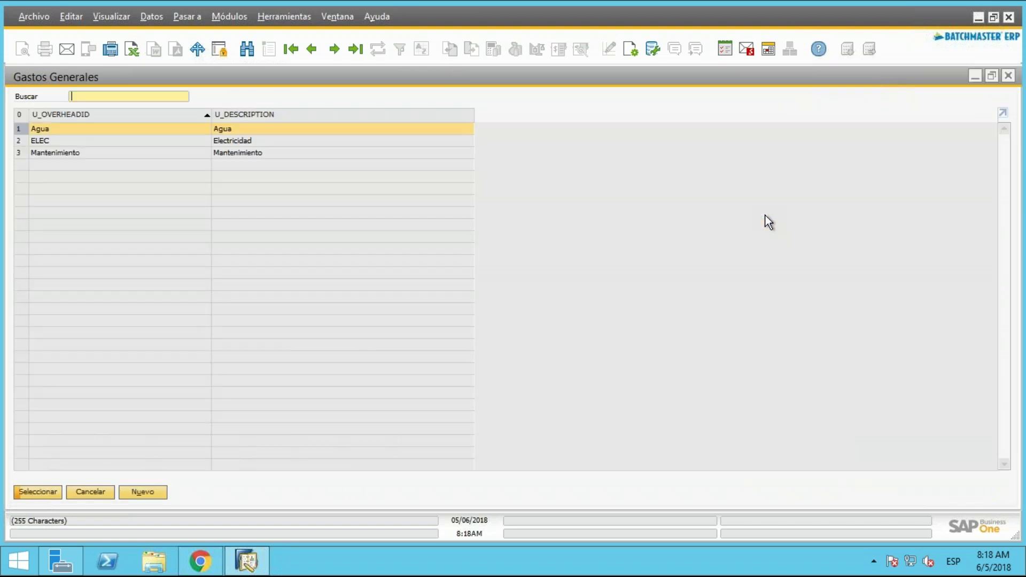
click(194, 153)
double_click(194, 152)
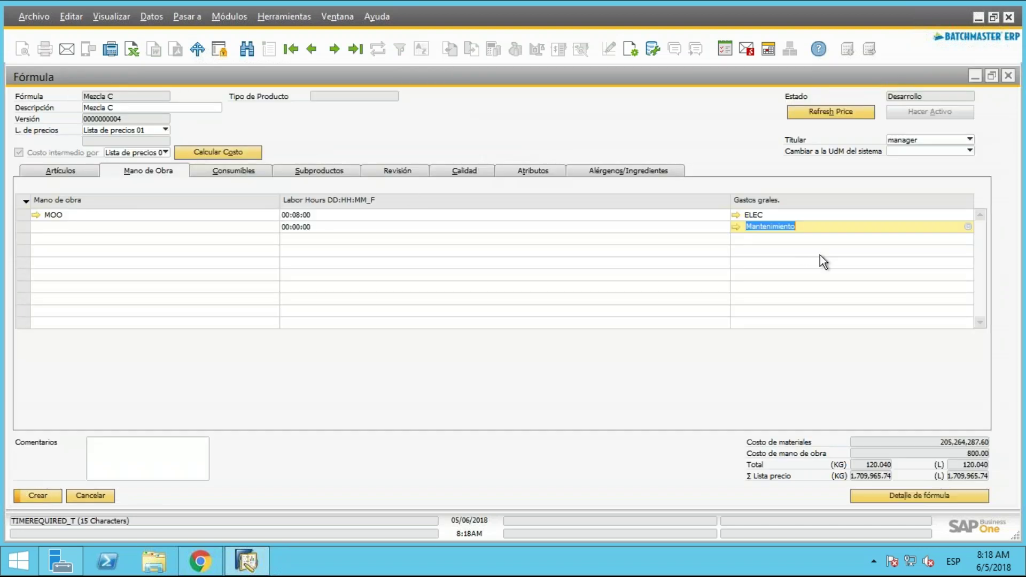
key(Tab)
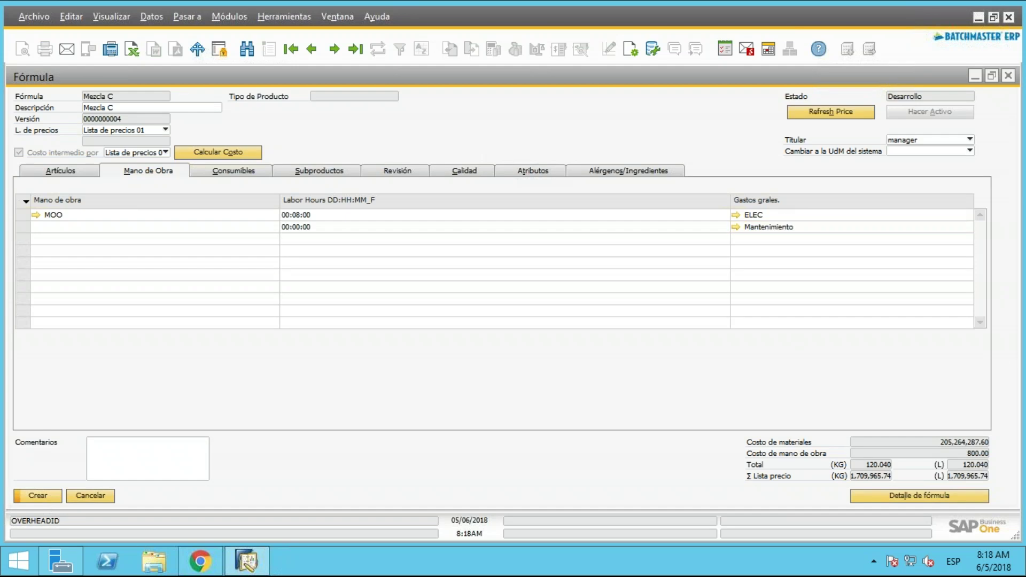
Examine the ELEC overhead's definition, including its expense account in the chart of accounts and its expense type options, and return to the formula.
click(766, 215)
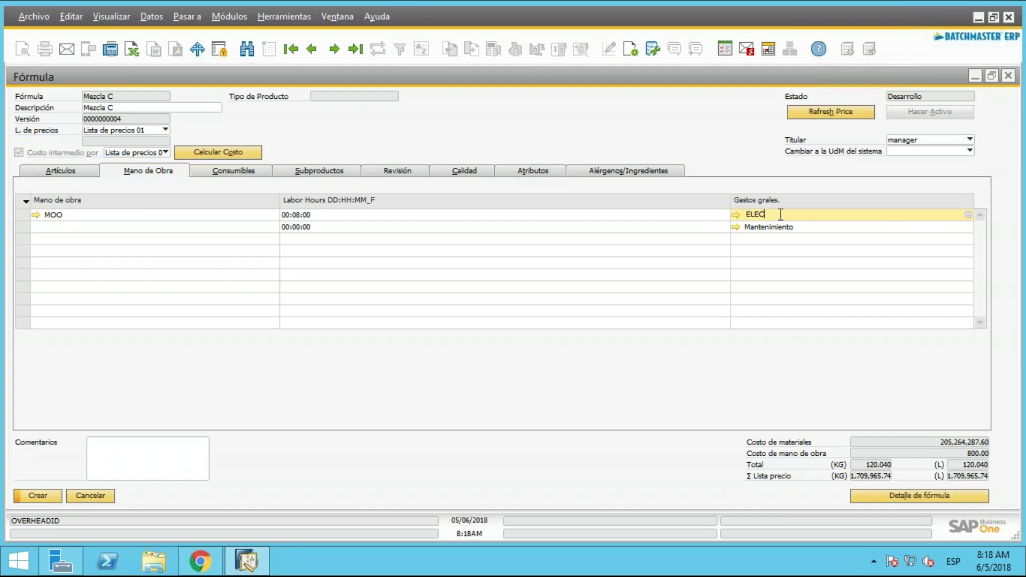
click(737, 214)
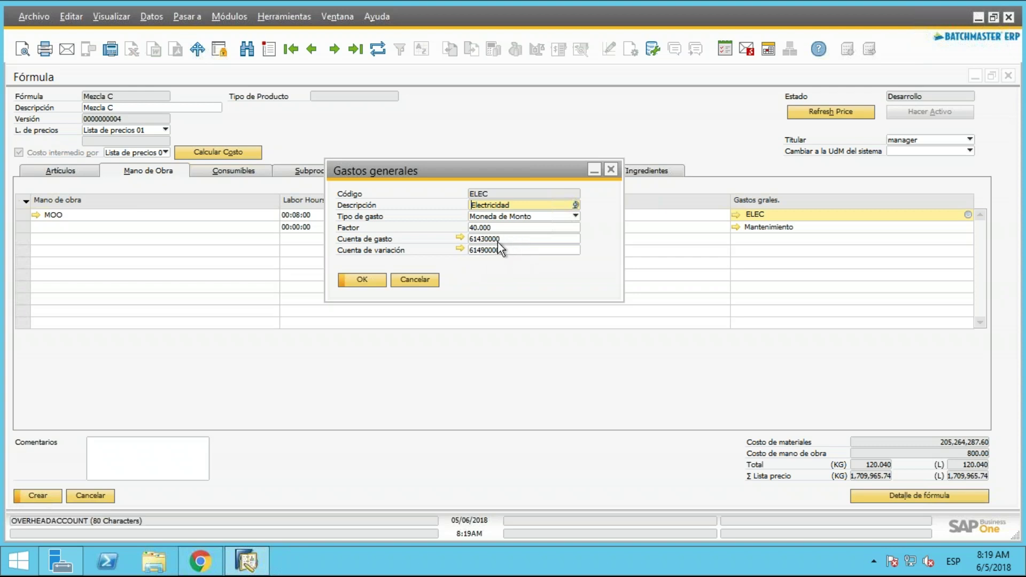
click(461, 237)
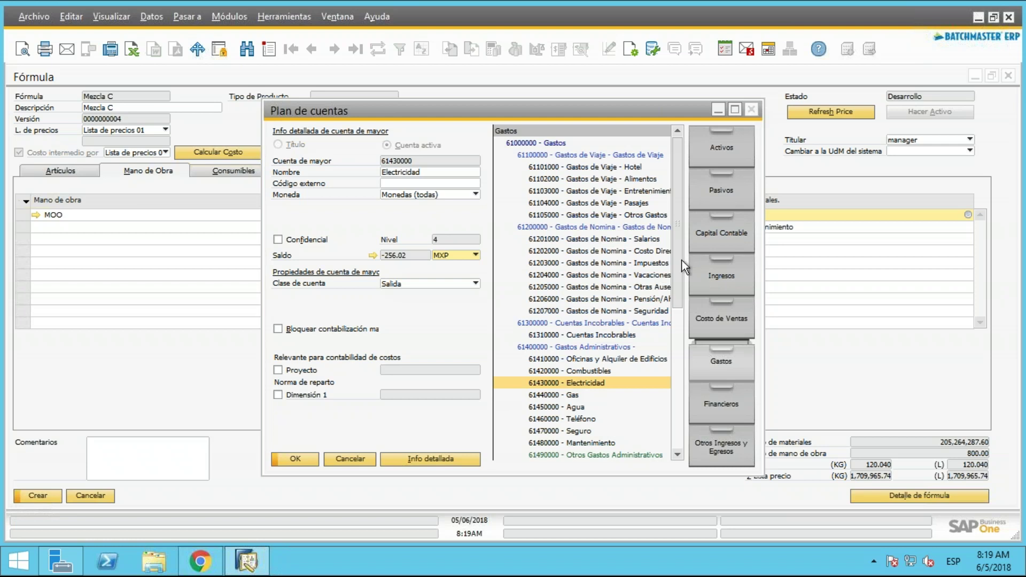
click(753, 108)
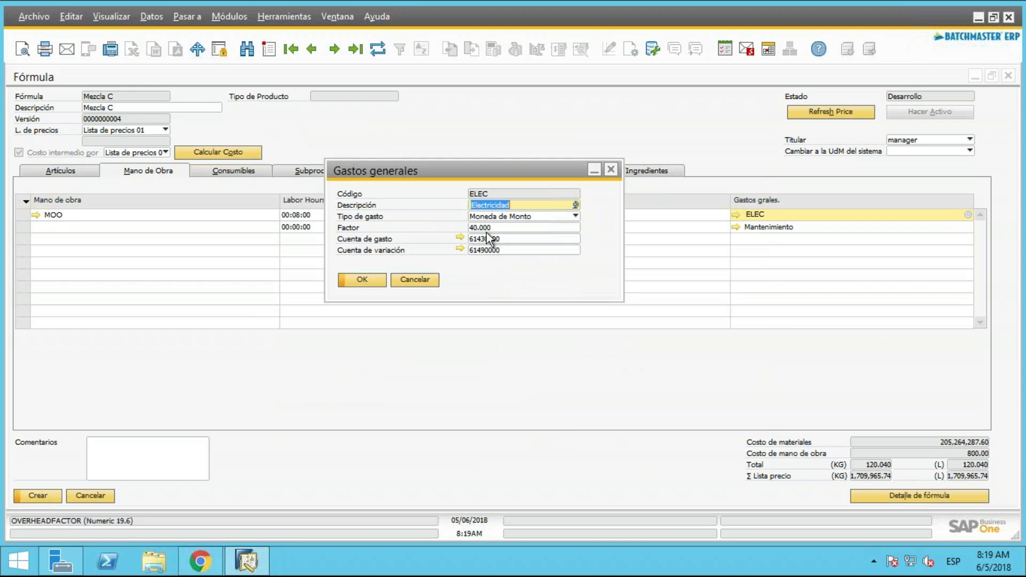
click(566, 218)
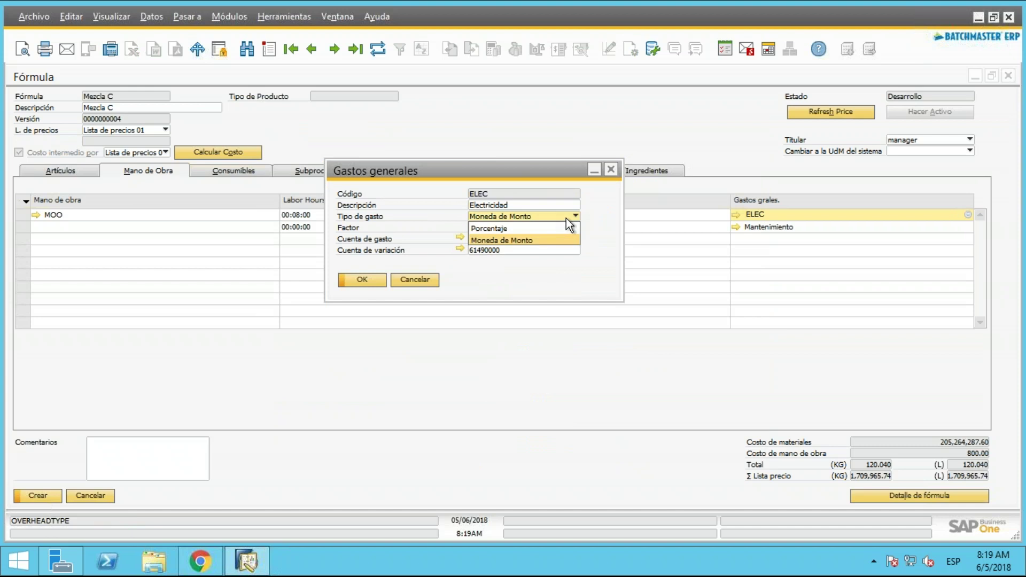
click(564, 214)
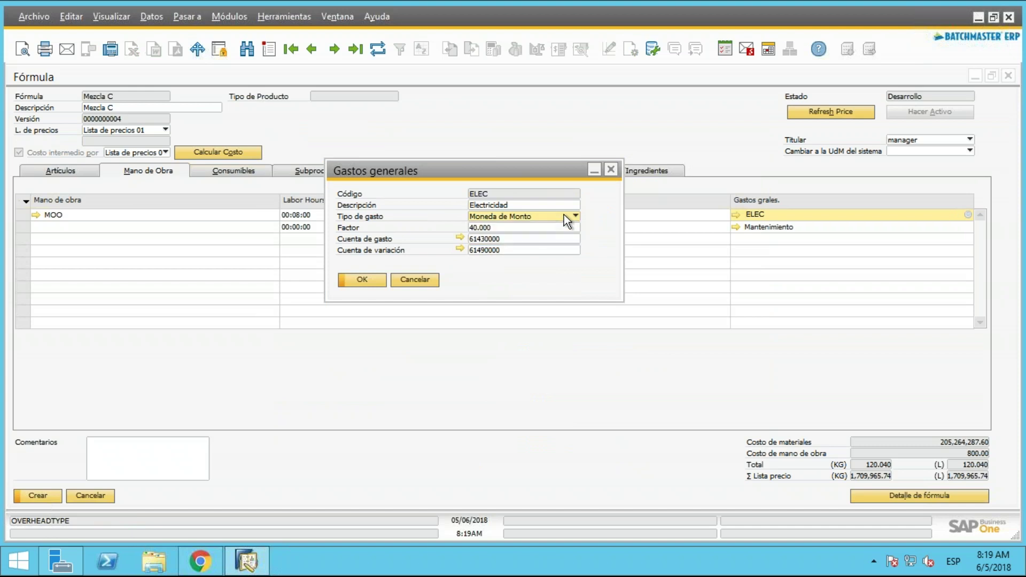
click(610, 171)
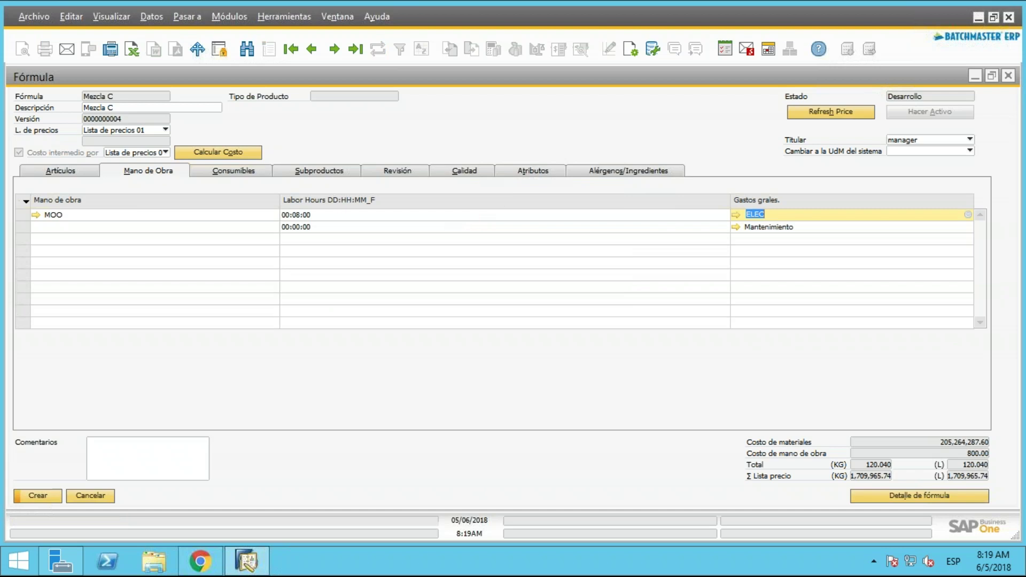
Assign supervisor labor MOS to the second labor line and set its labor hours to 00:00:30.
click(52, 227)
key(Tab)
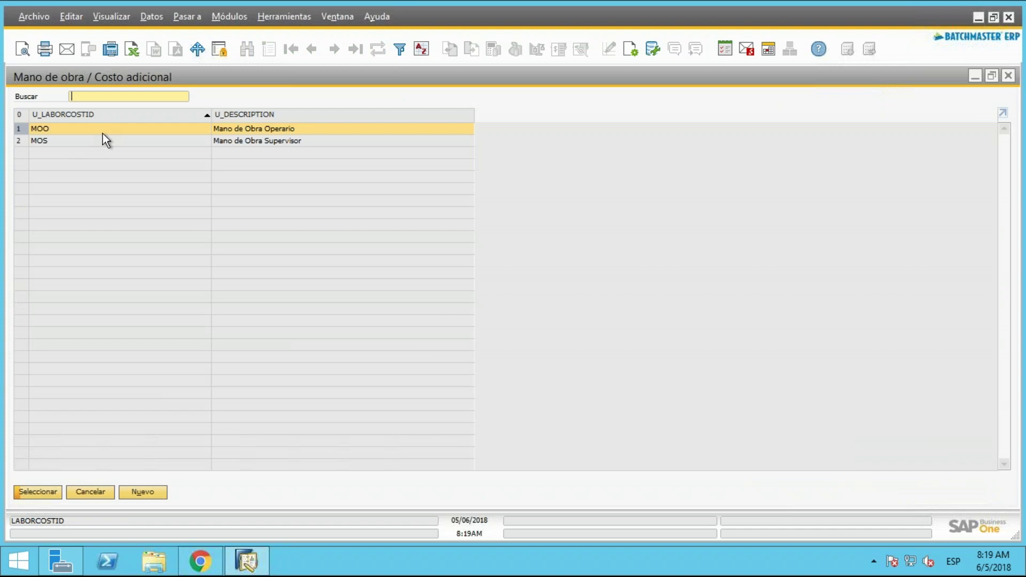
double_click(101, 140)
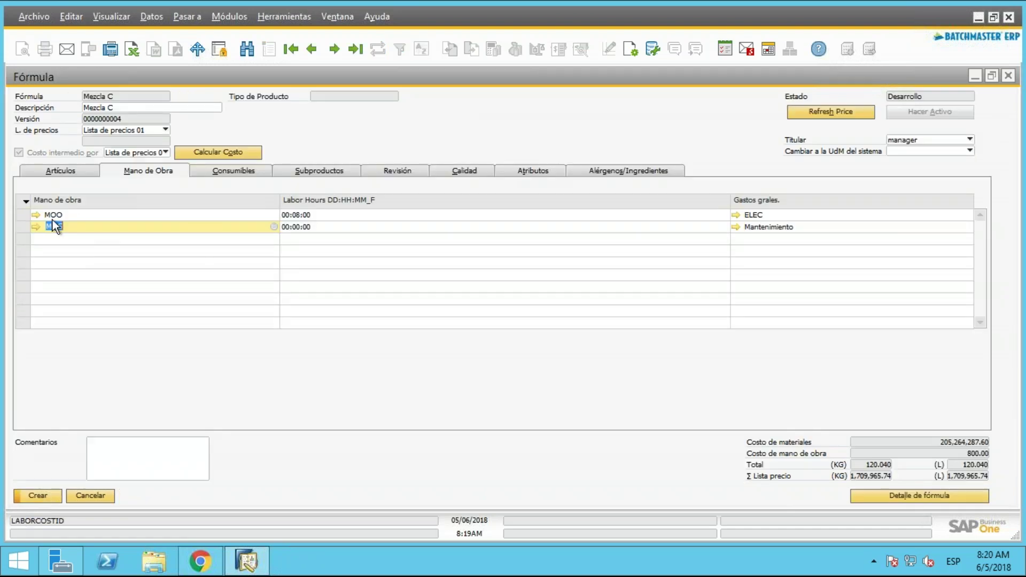
click(315, 226)
click(316, 227)
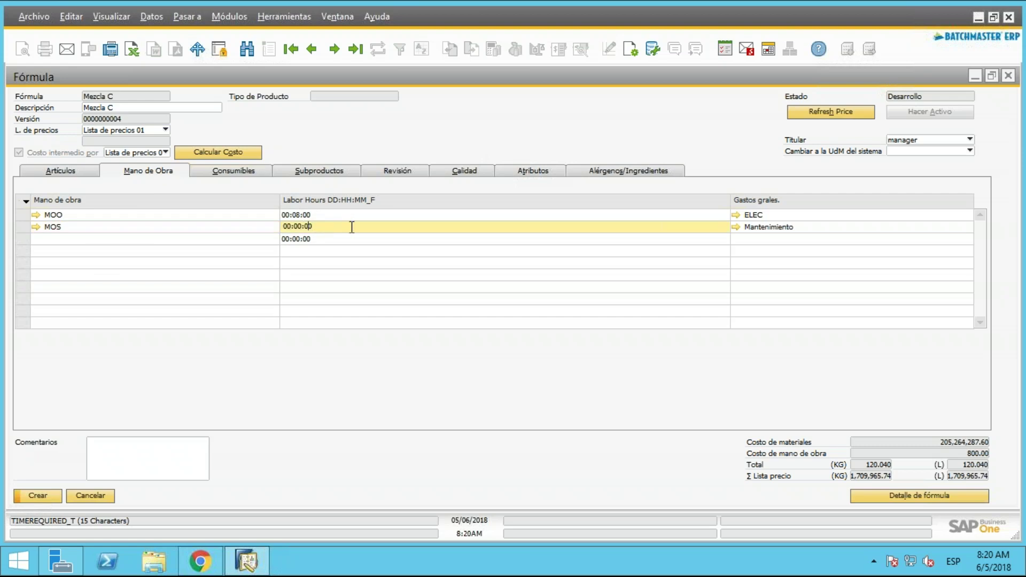
key(BackSpace)
text(3)
key(Tab)
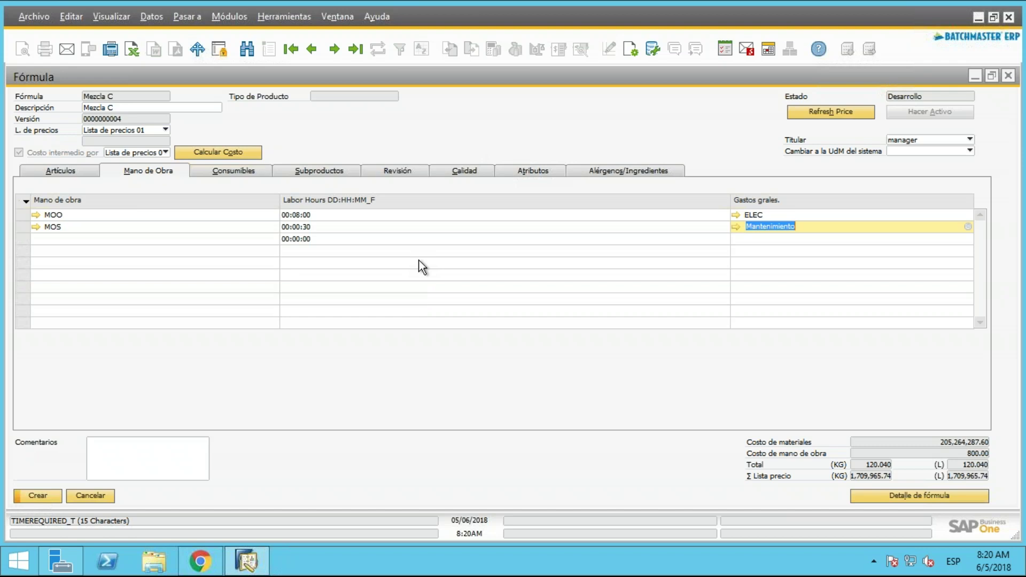
Add a variable cost line to the formula's revision data with maximum weight 100, labor hours 00:00:15 and labor MOO.
click(412, 170)
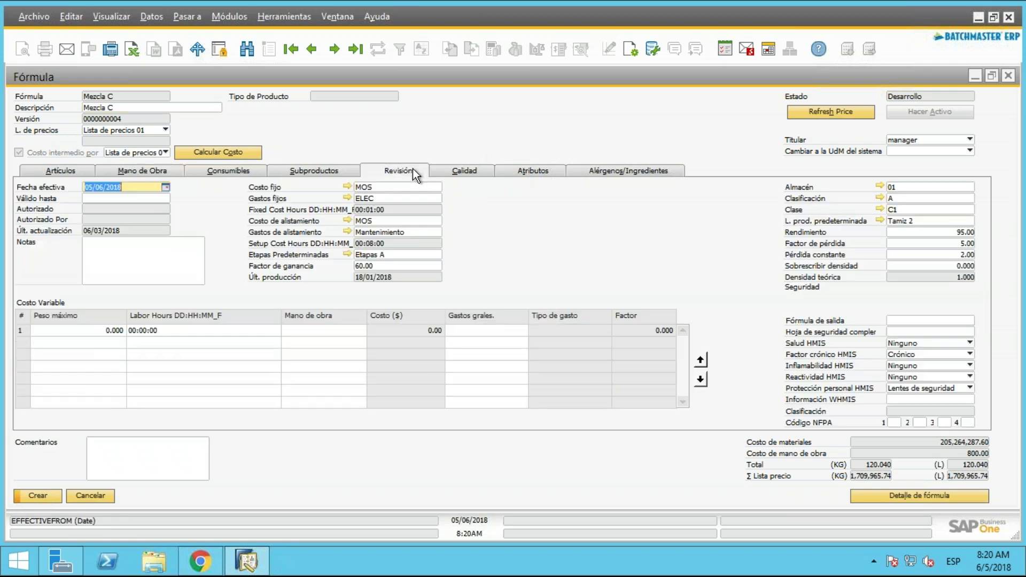
click(87, 329)
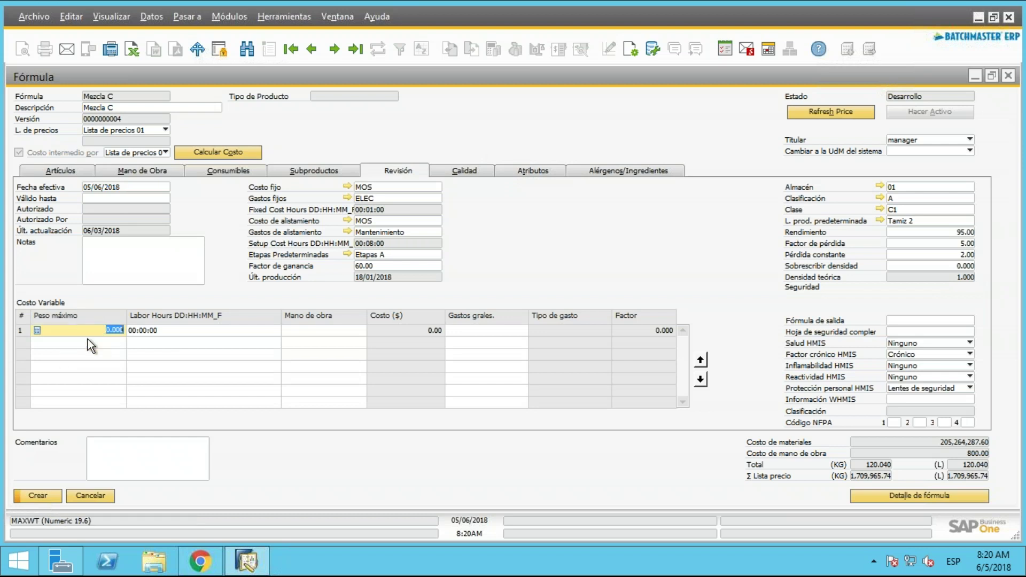
text(100)
key(Tab)
key(End)
key(BackSpace)
key(BackSpace)
text(15)
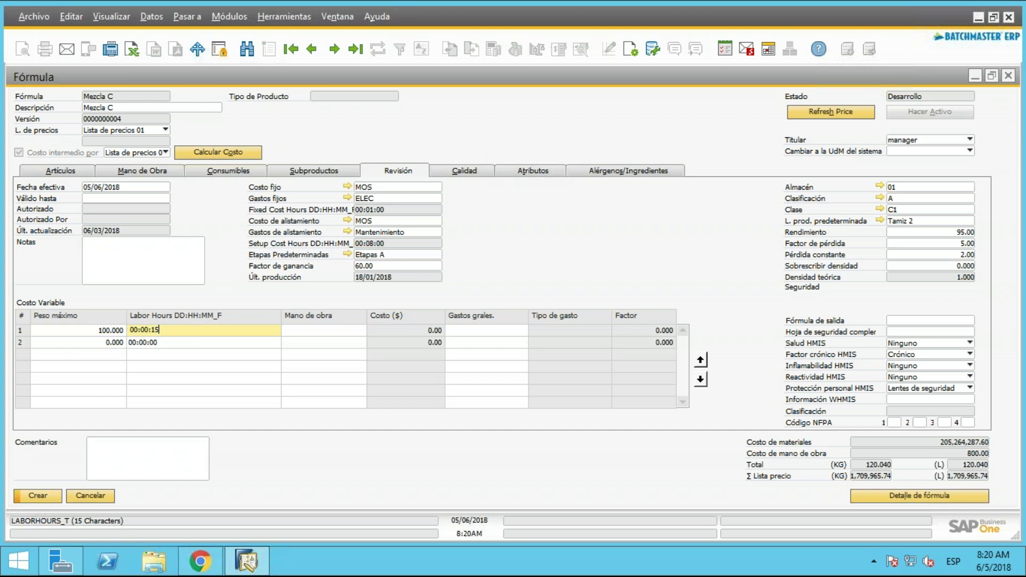
key(Tab)
key(Tab)
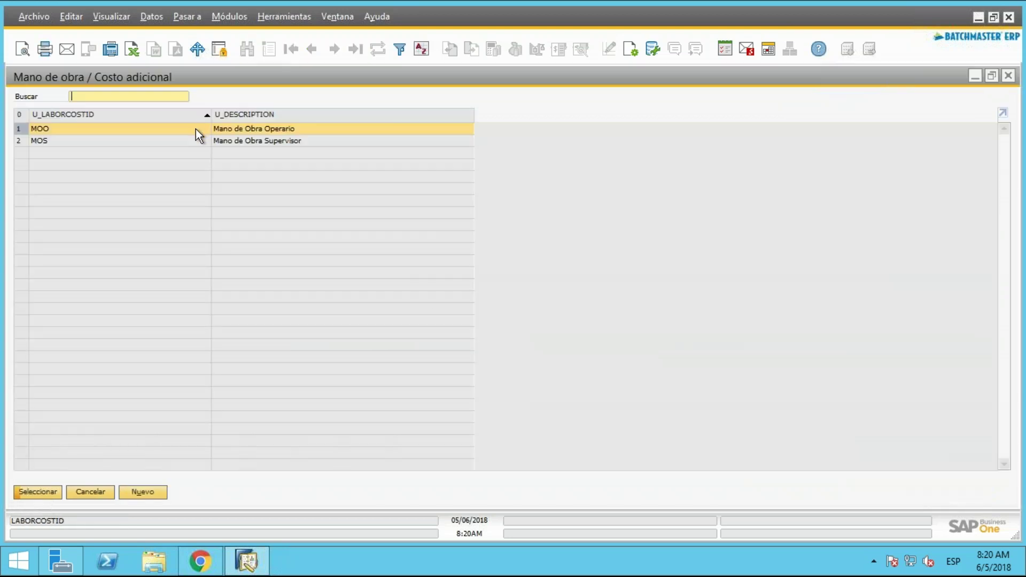
double_click(196, 130)
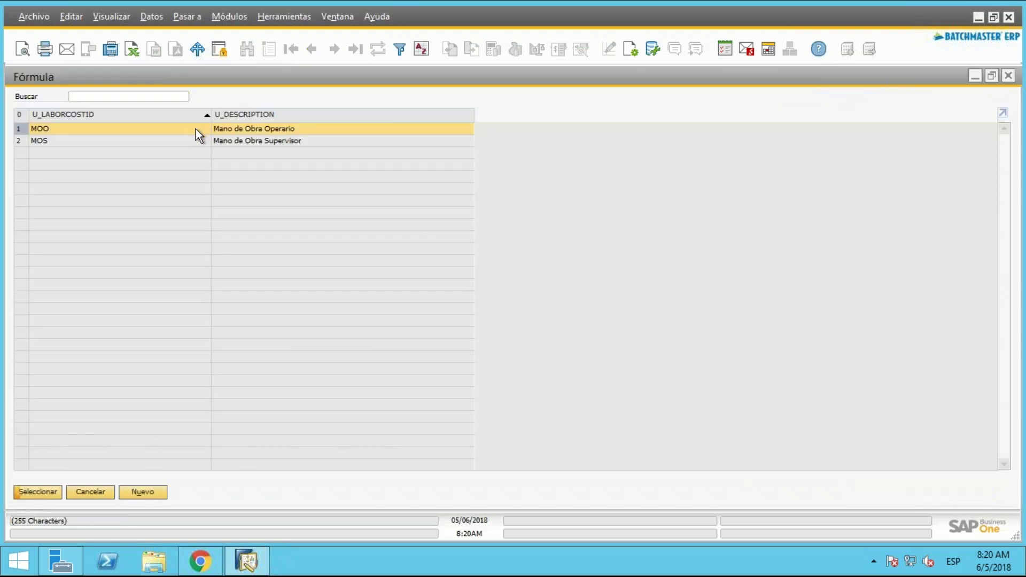
Add a second variable cost line with maximum weight 1,000 and labor hours 00:00:30.
click(100, 346)
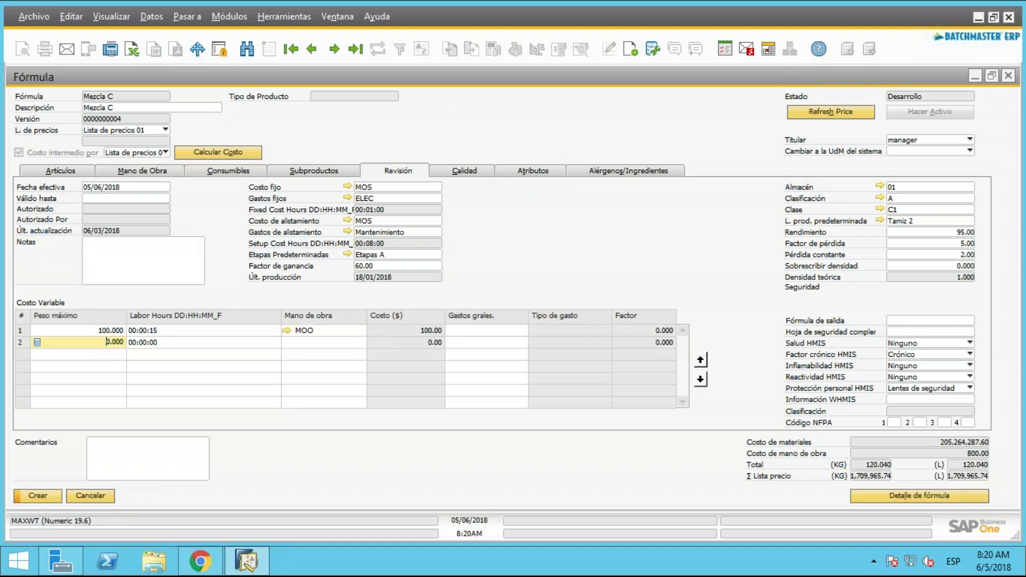
text(1,)
text(00)
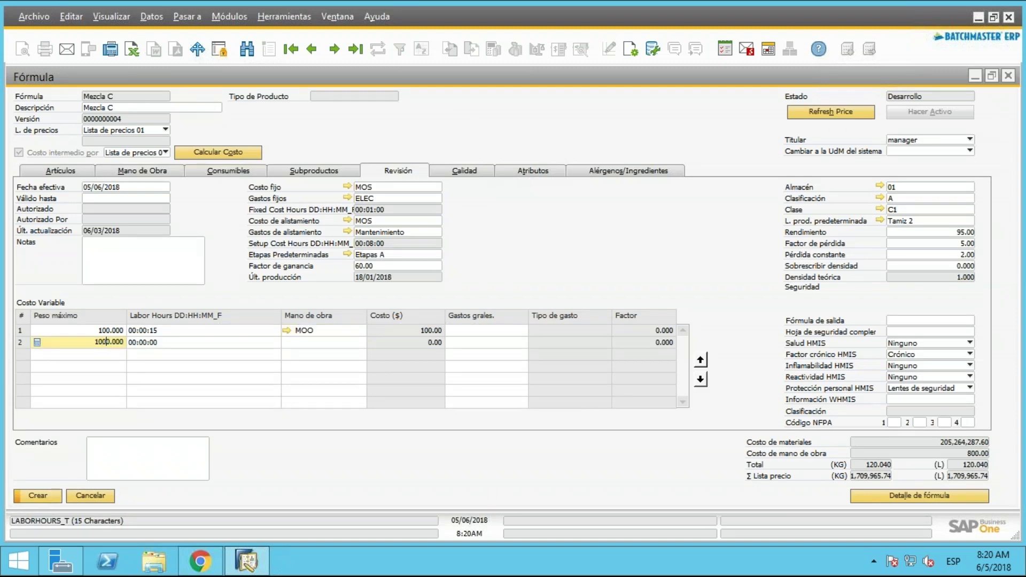
key(Tab)
key(Tab)
key(BackSpace)
key(BackSpace)
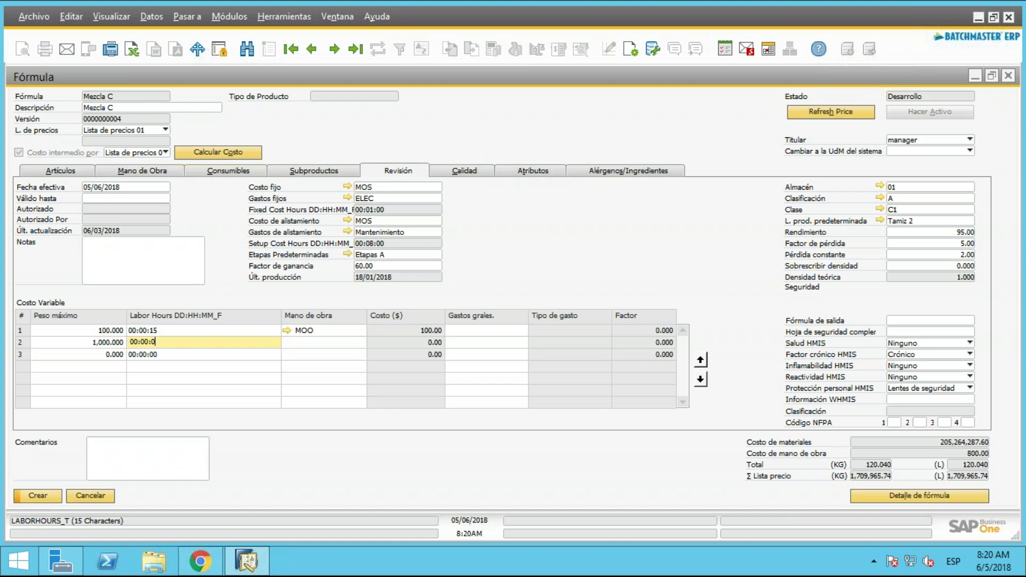
text(30)
key(Tab)
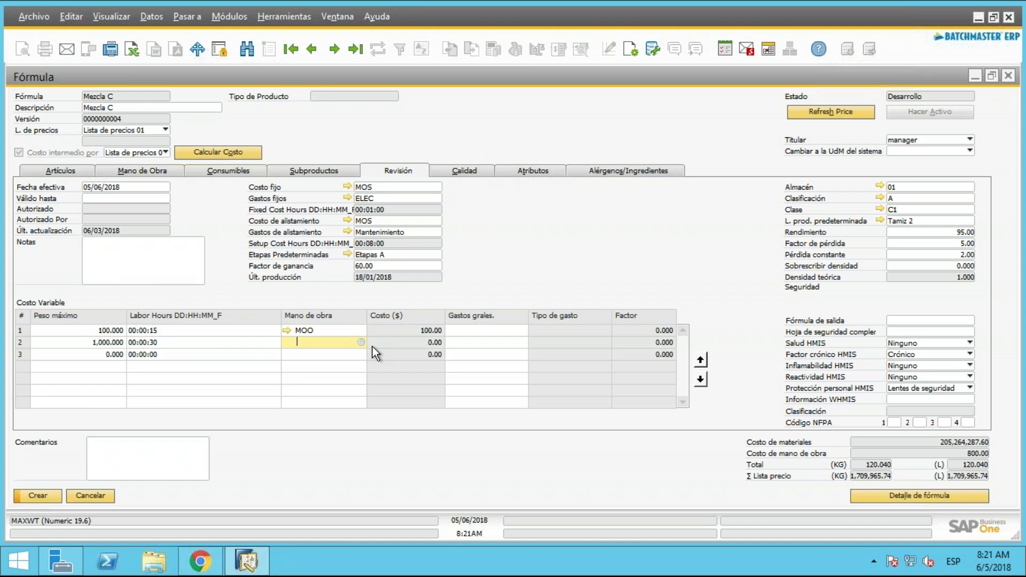
Review the formula's fixed cost, fixed overhead, setup cost and setup overhead fields.
click(422, 188)
key(Tab)
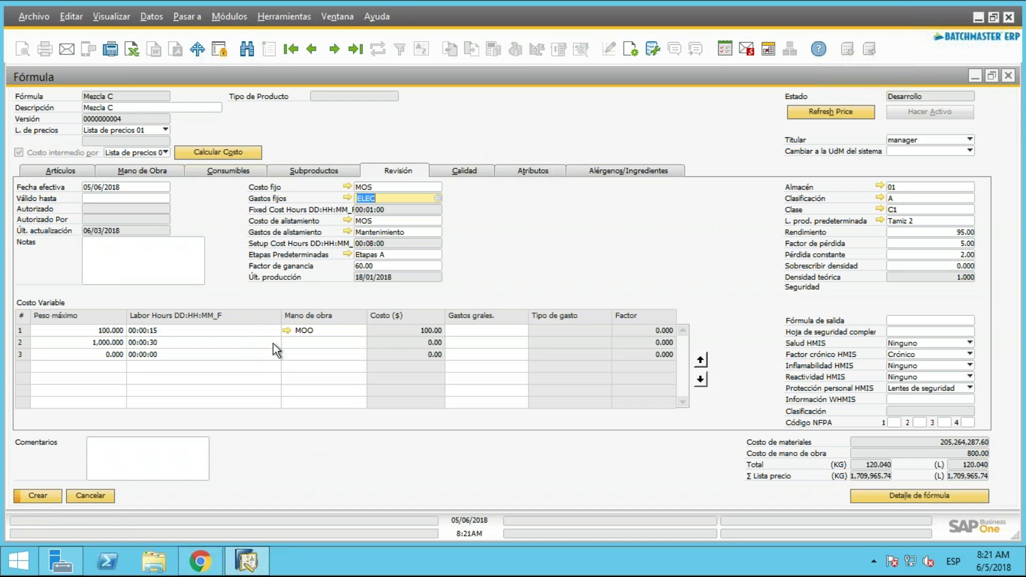
click(393, 219)
click(425, 232)
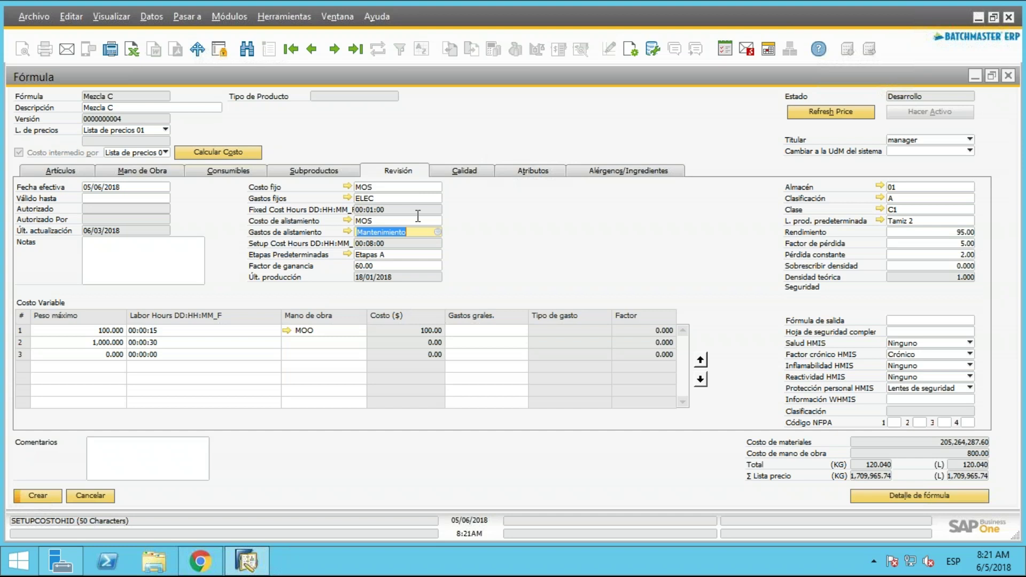
Show the formula's quality tests and widen the Prueba column to fit its contents.
click(463, 171)
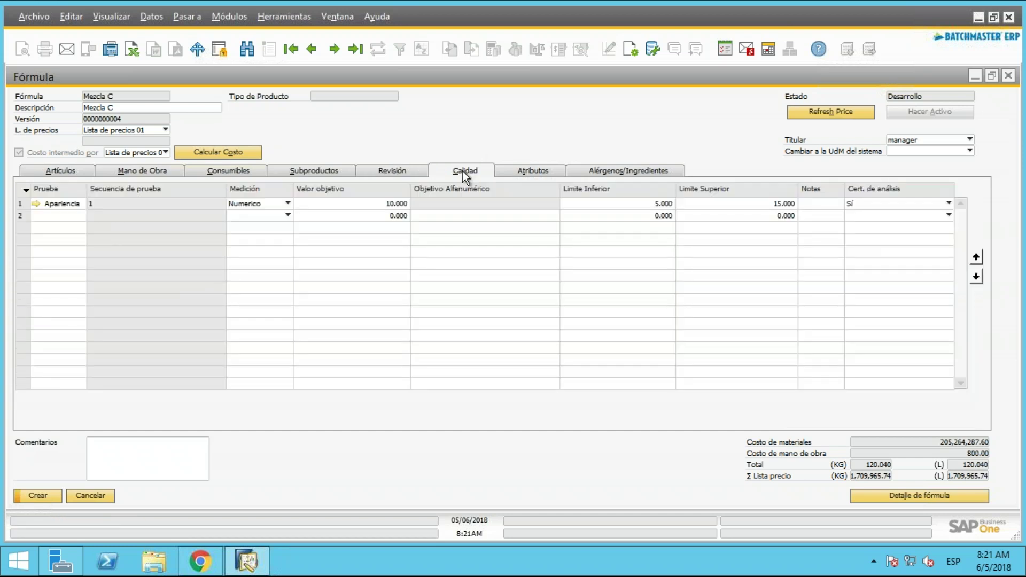
click(89, 188)
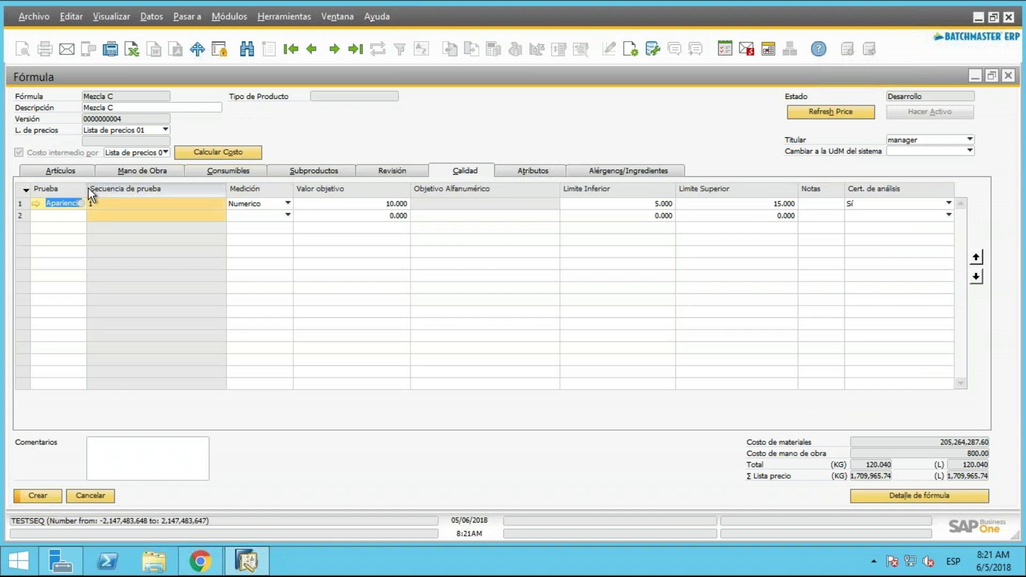
drag(87, 189, 96, 189)
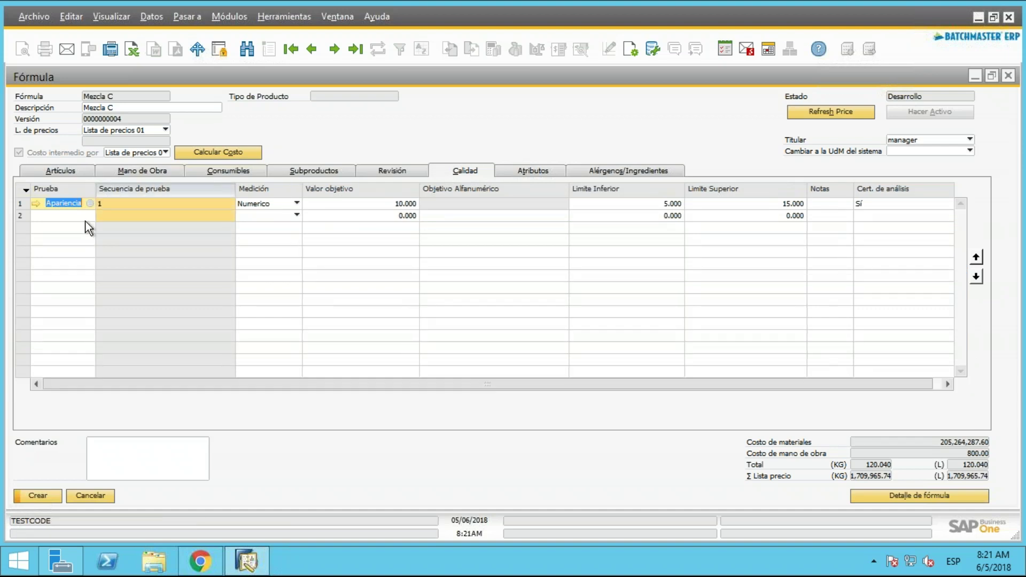
click(78, 215)
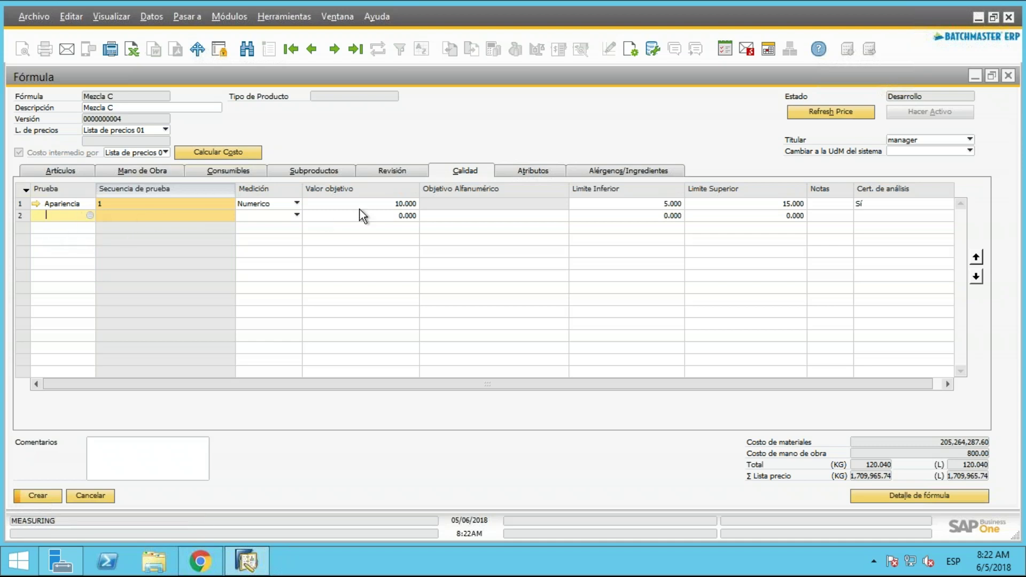
Open the test master from the Apariencia test and examine the unit, category, method, inspection and measurement options.
click(34, 203)
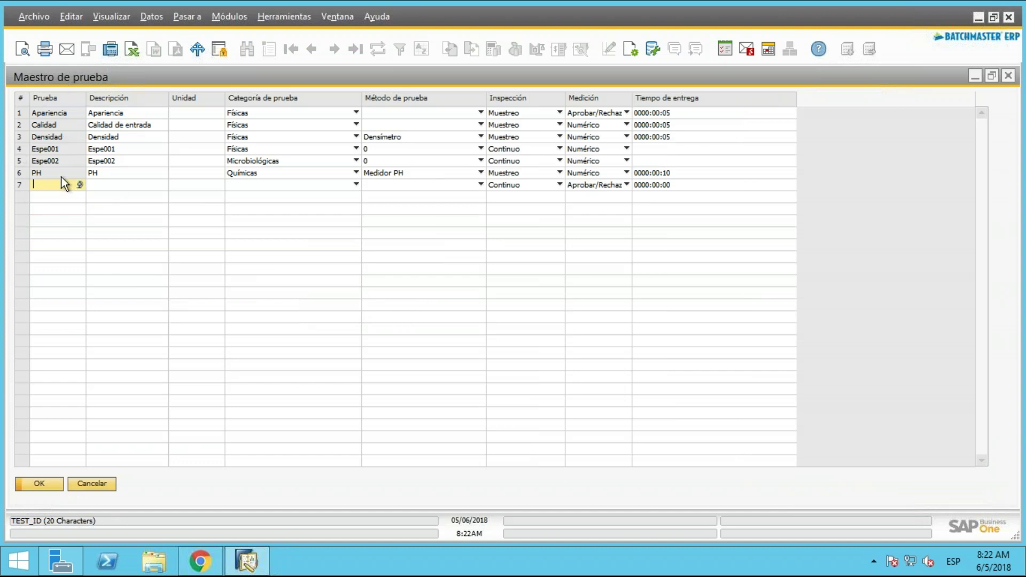
click(207, 172)
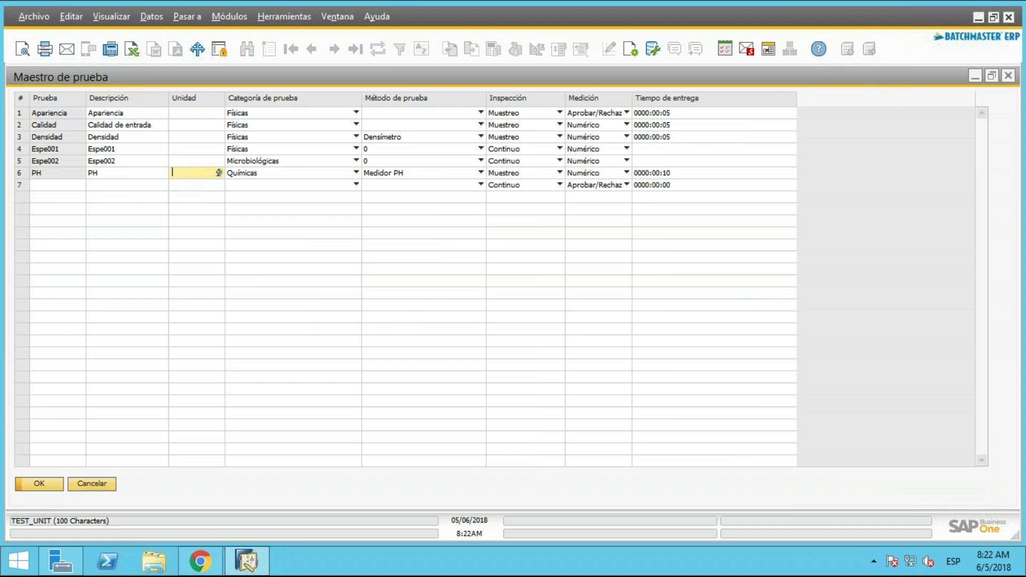
click(329, 178)
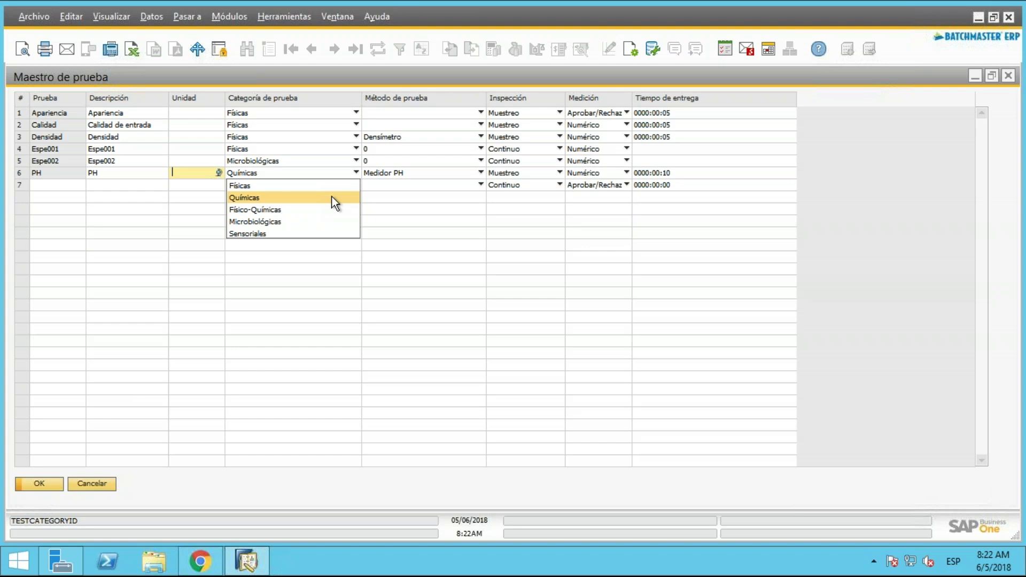
click(418, 201)
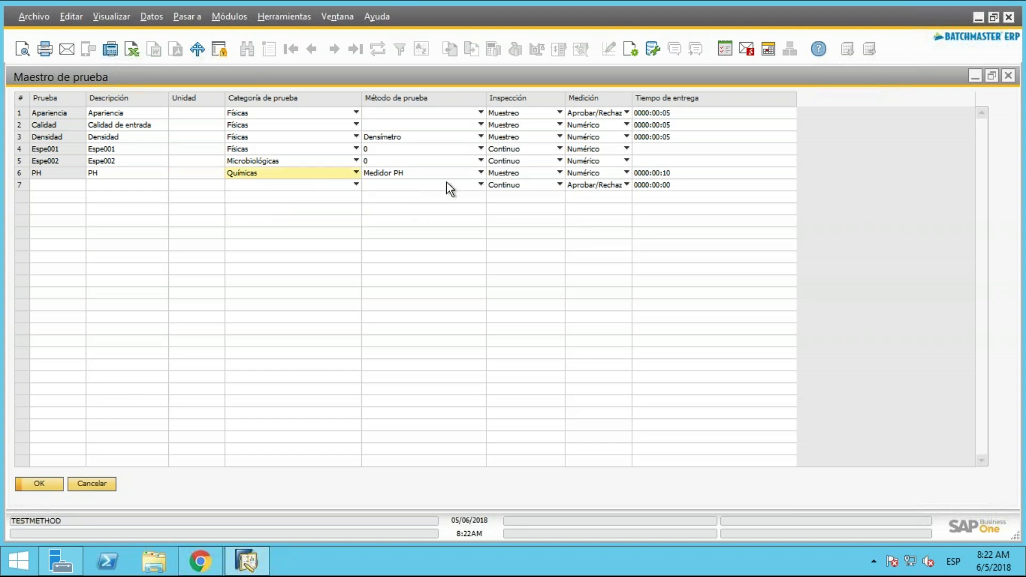
click(472, 167)
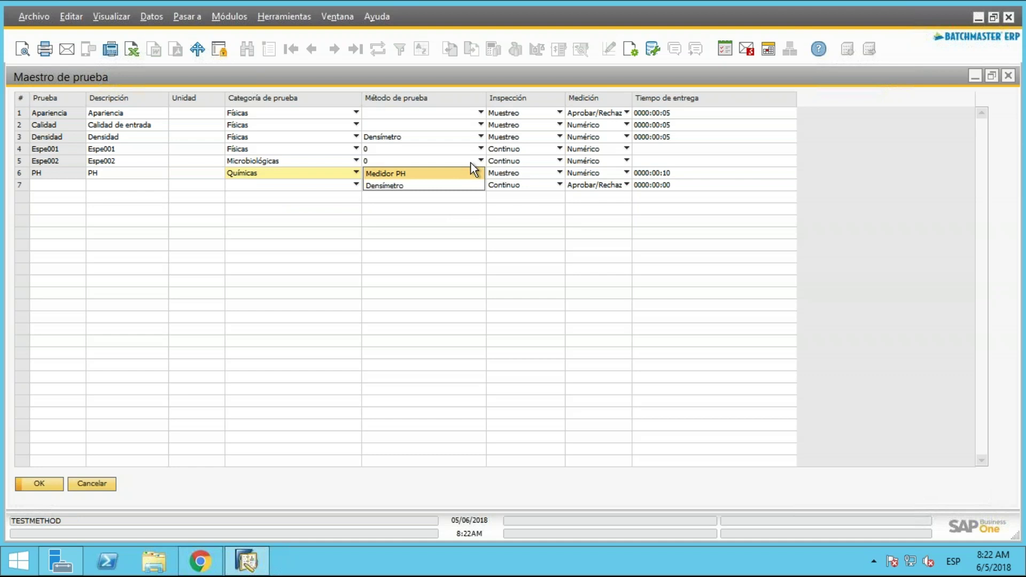
click(474, 162)
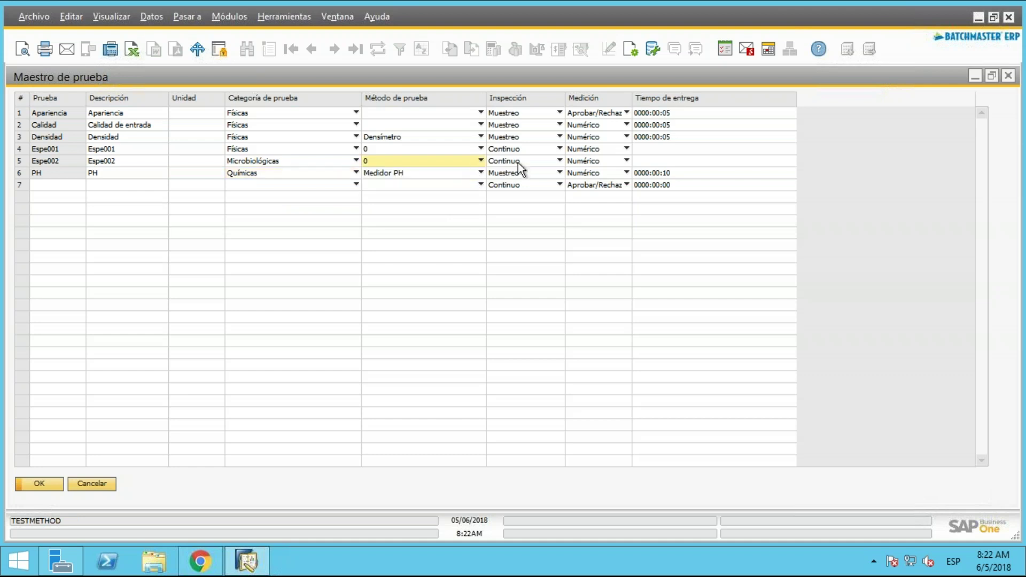
click(552, 159)
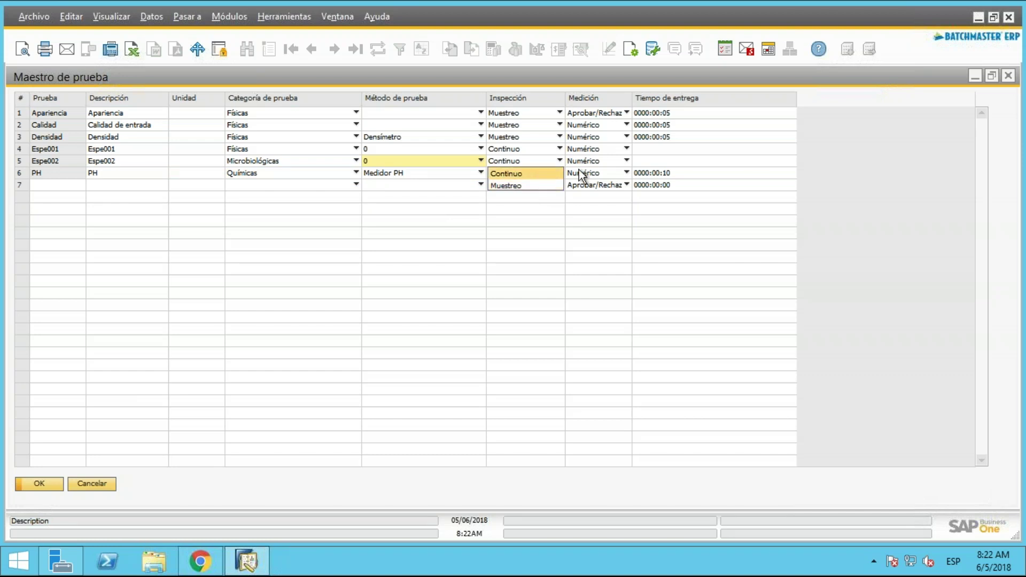
click(620, 161)
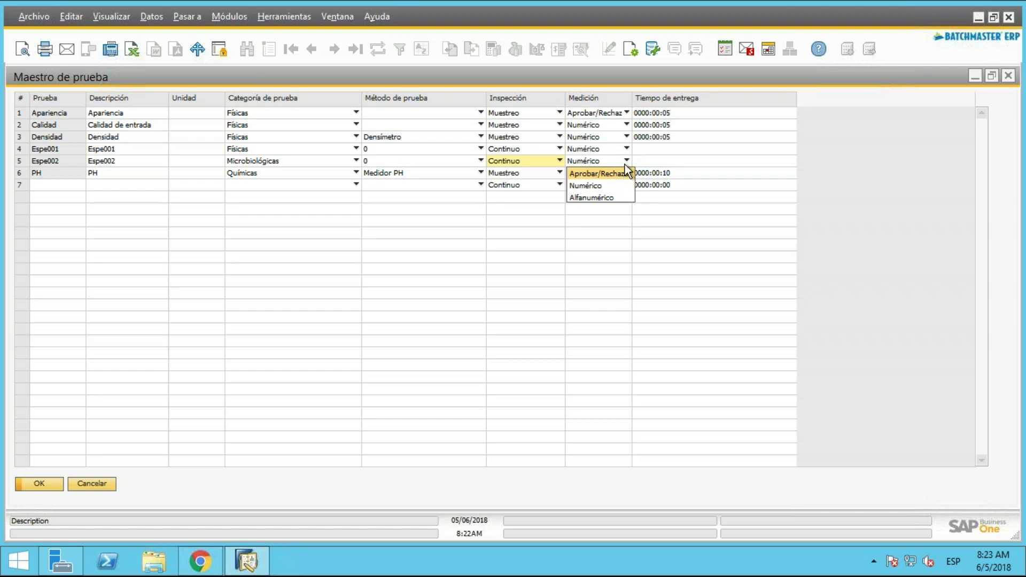
click(624, 160)
Try a delivery time of 0000:04:00 for test Espe002 and close the test master without saving.
click(655, 161)
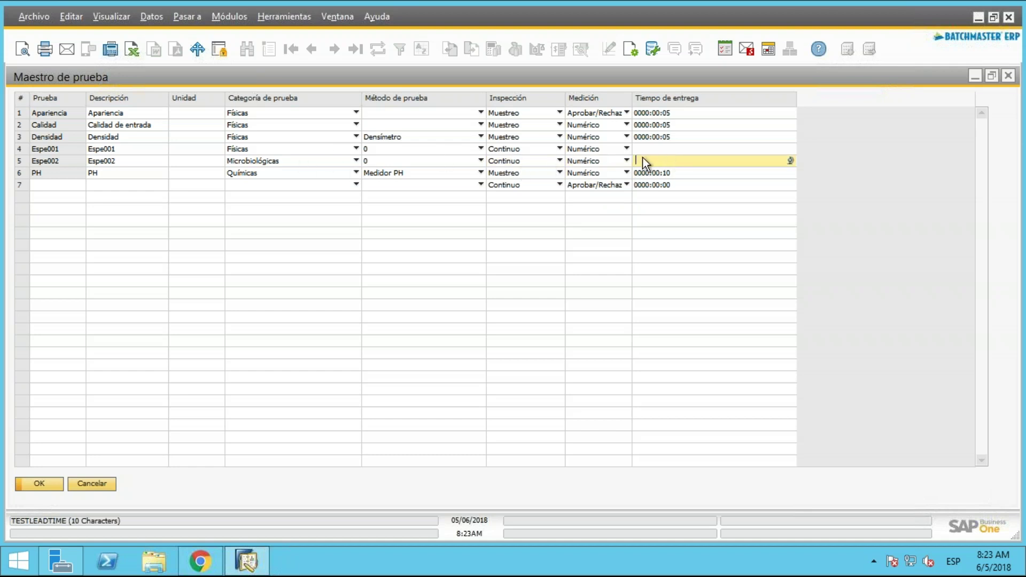
key(Tab)
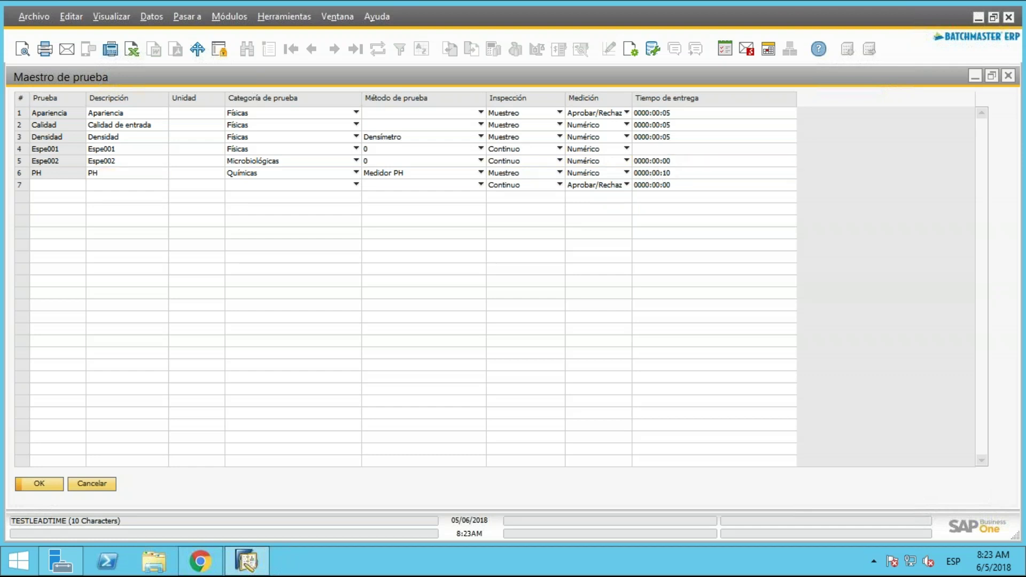
click(666, 160)
key(BackSpace)
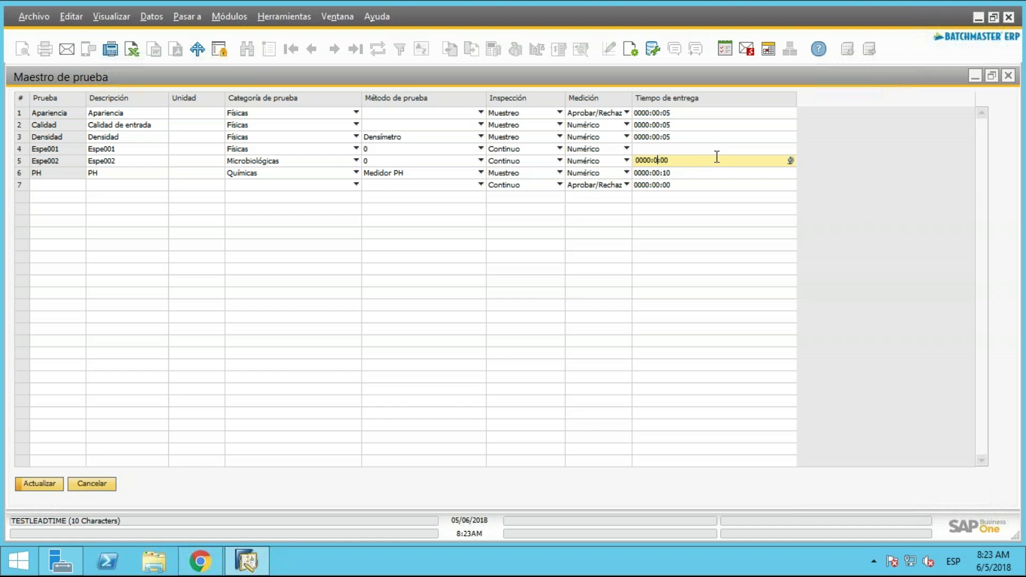
text(4)
key(Tab)
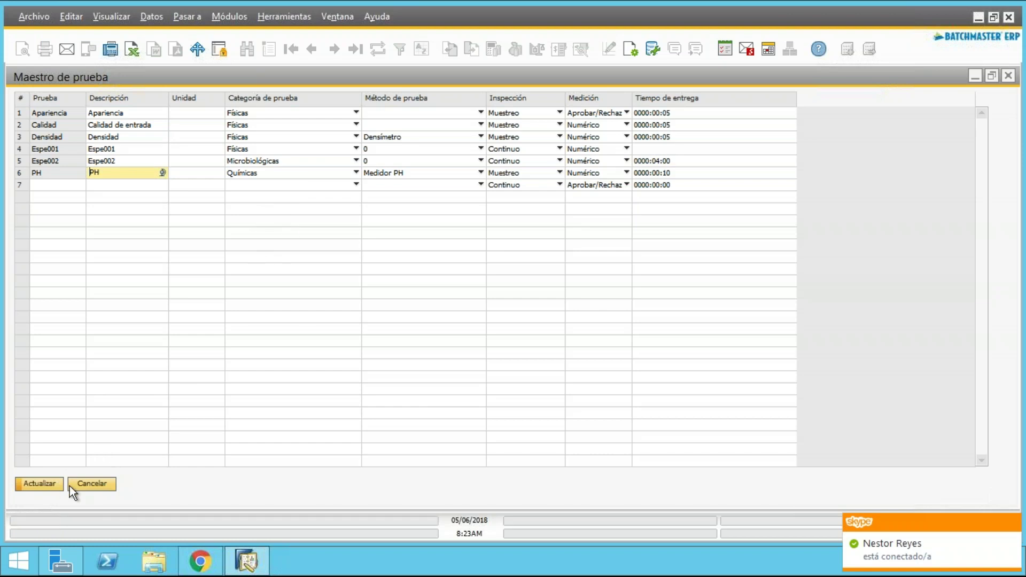
click(1008, 77)
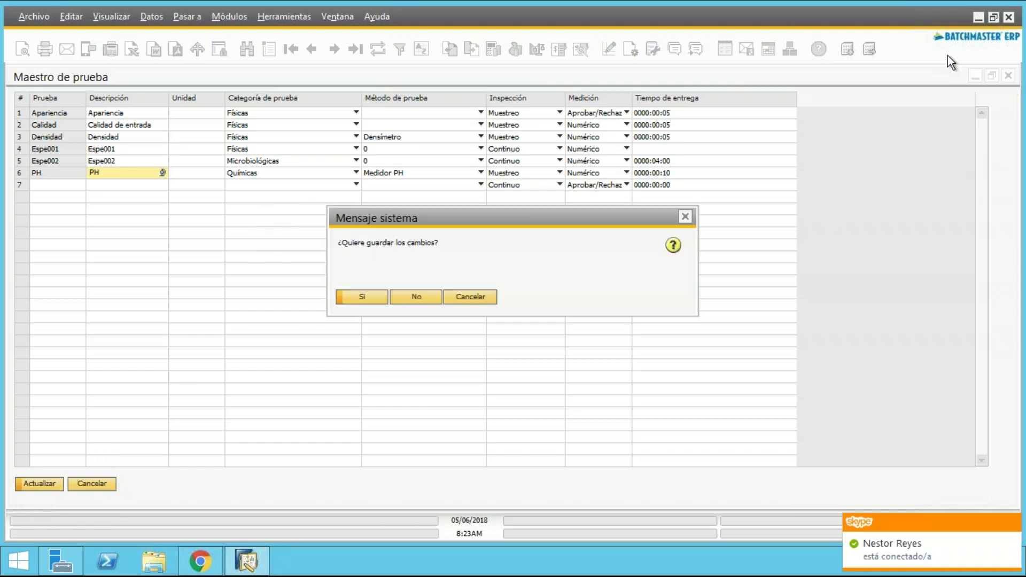
click(412, 299)
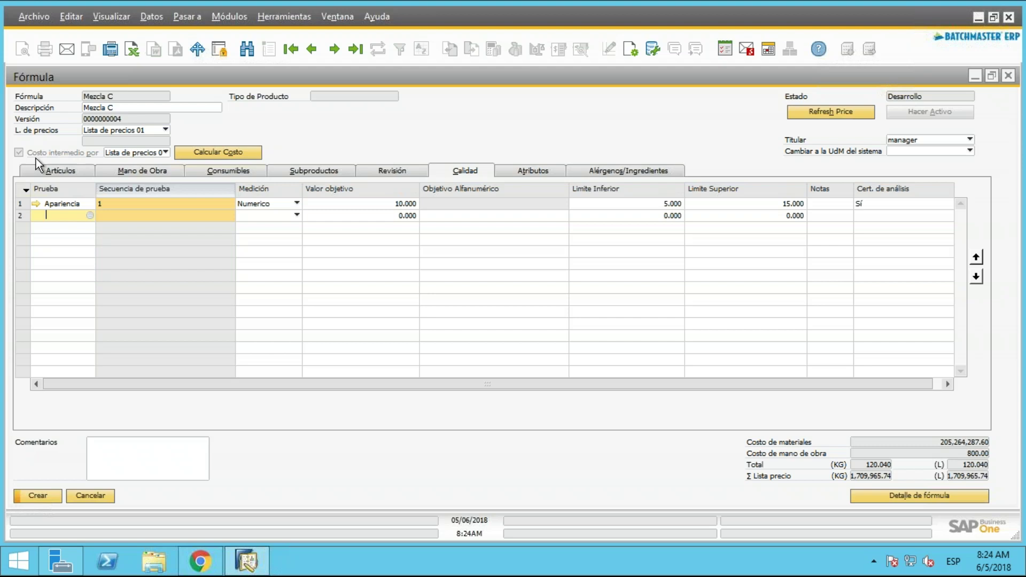
Review the formula's items, labor, consumables, by-products, revision, quality, attributes and allergen/ingredient data.
click(75, 171)
click(109, 174)
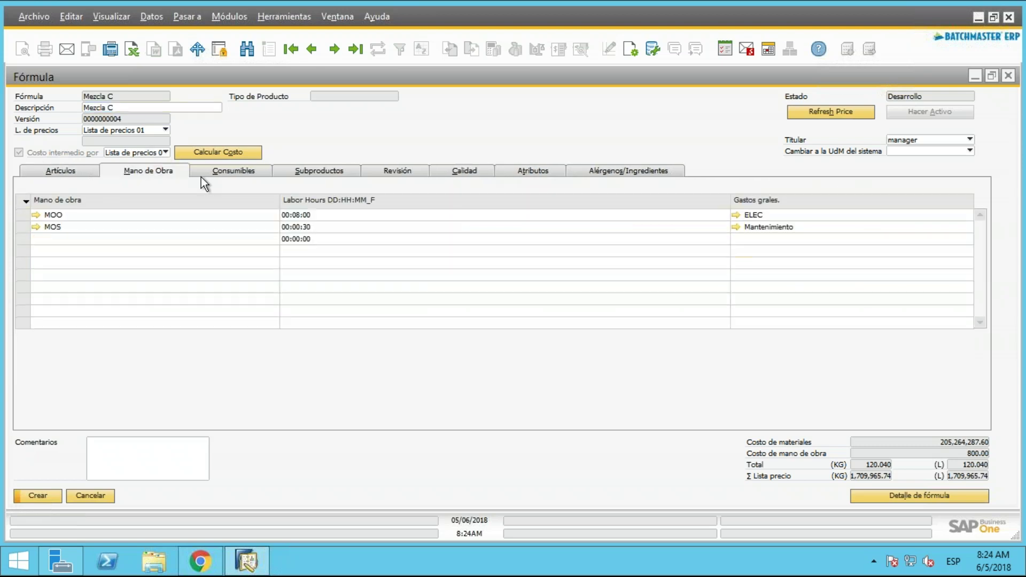
click(252, 175)
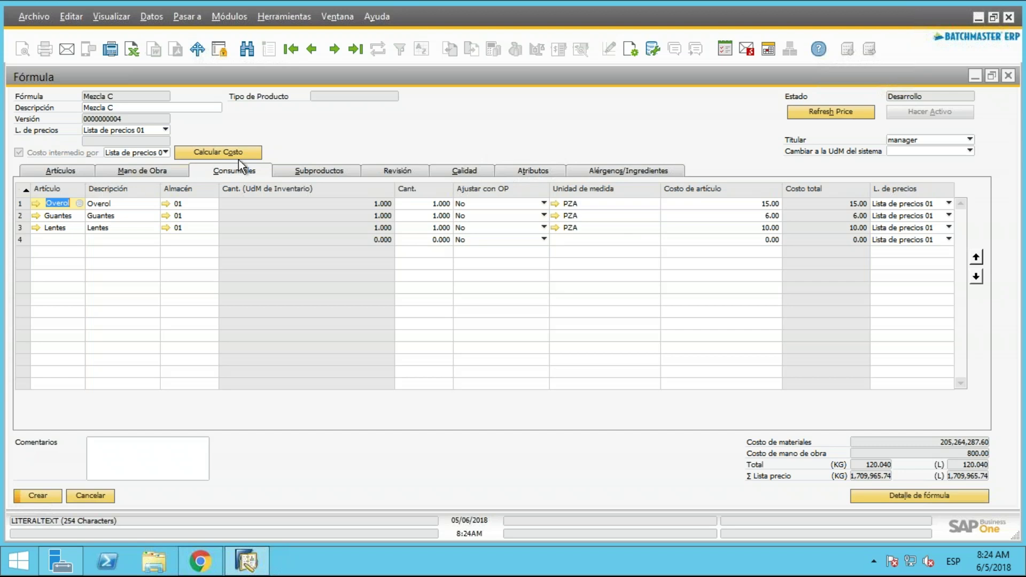
click(319, 172)
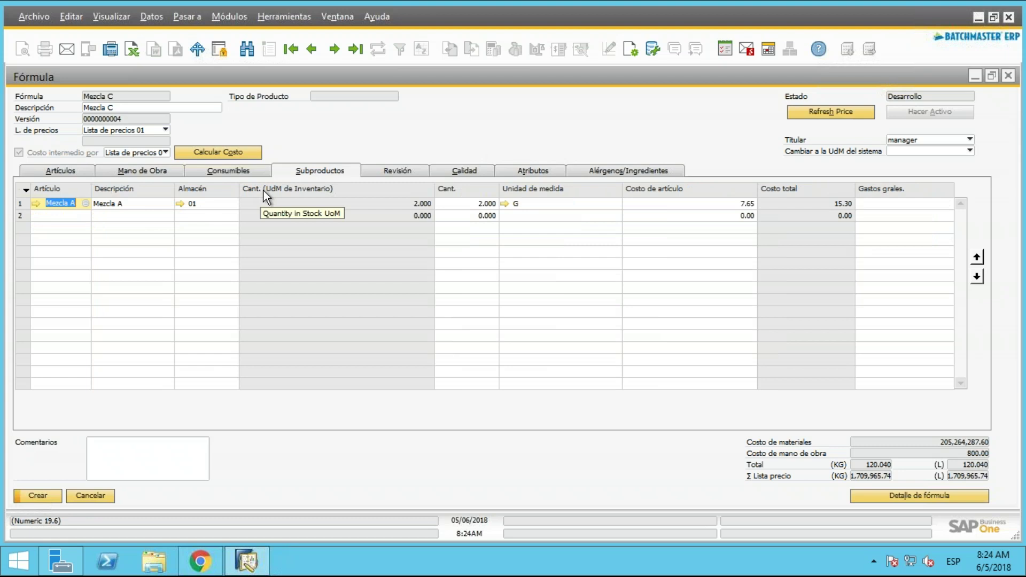
click(421, 171)
click(460, 175)
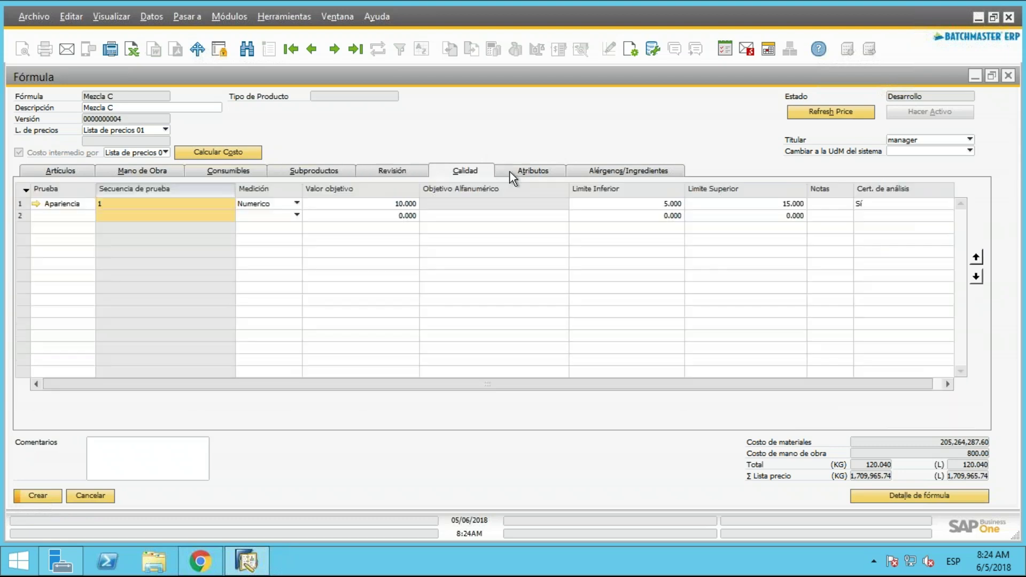
click(524, 171)
click(616, 171)
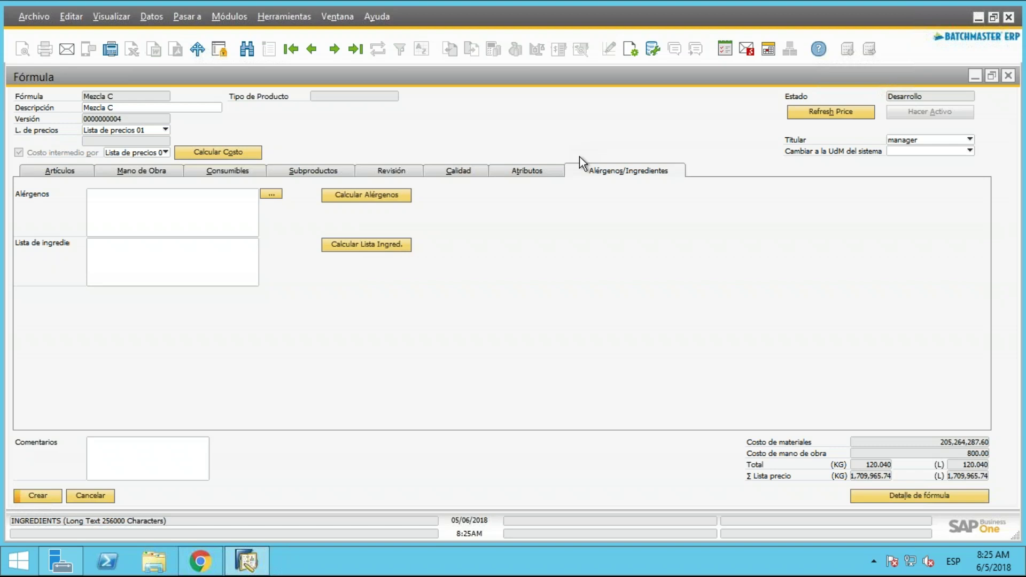
Close the Mezcla C formula without saving and collapse the Formulación module.
click(1009, 77)
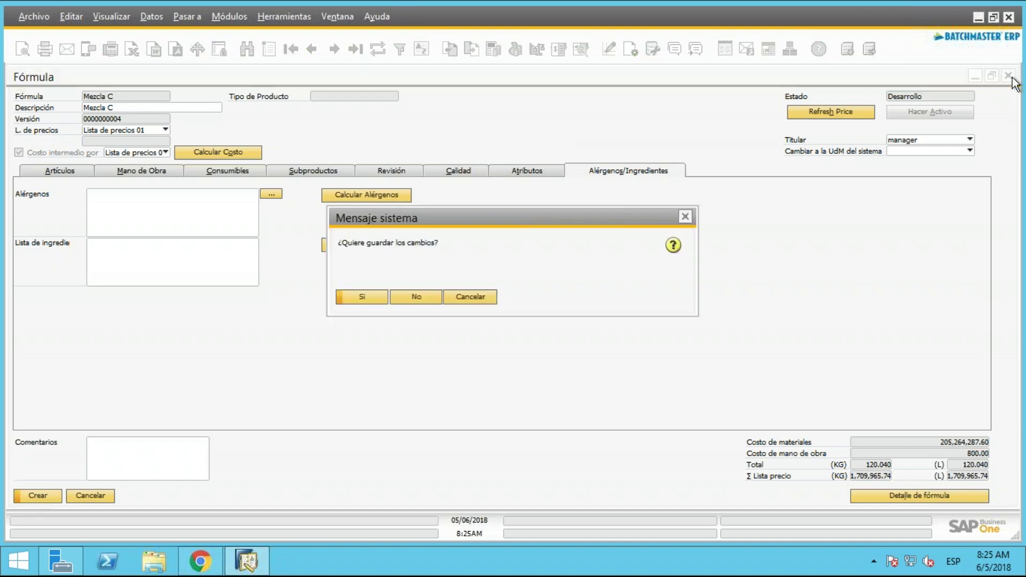
click(425, 298)
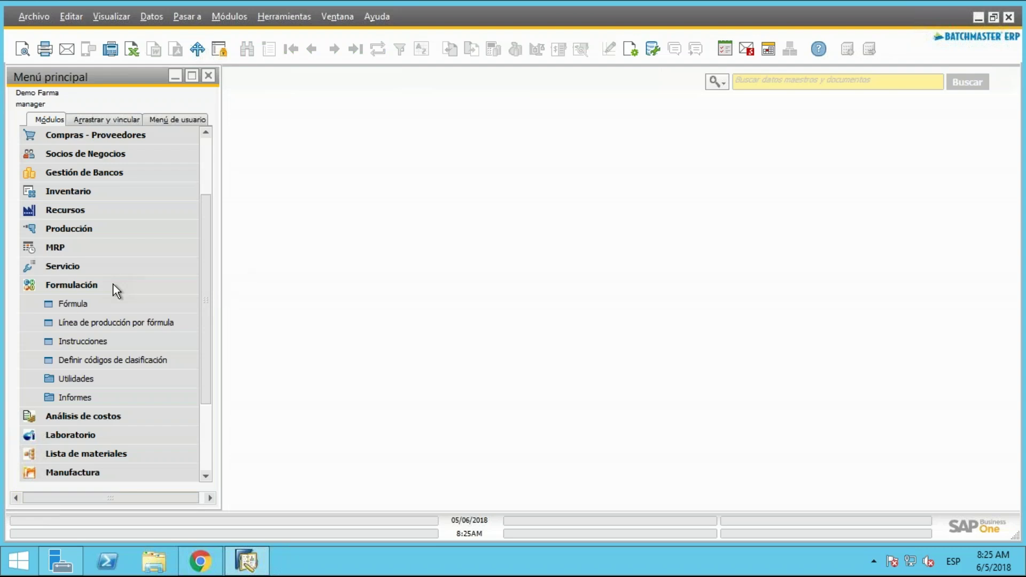
click(97, 286)
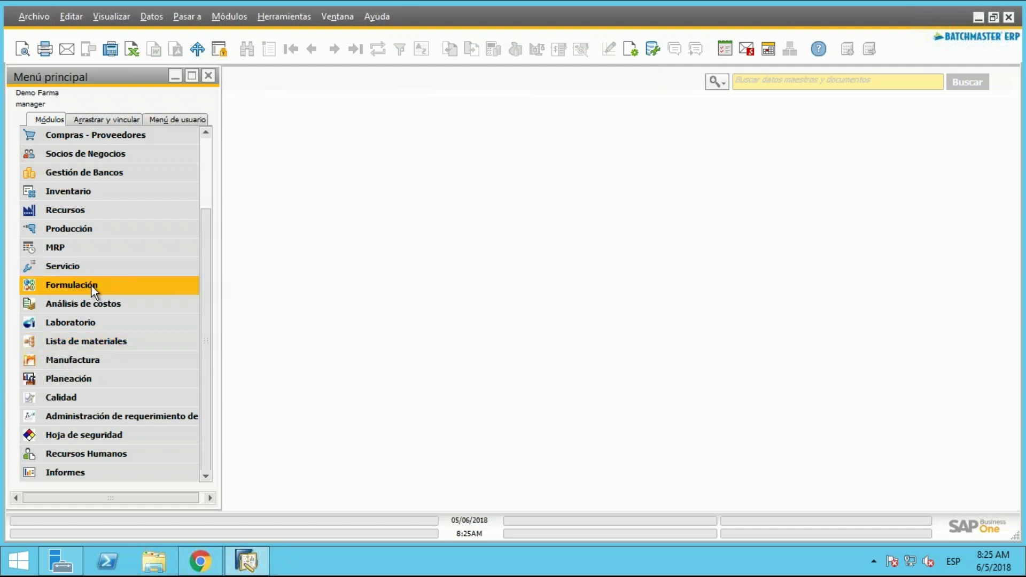
Run the bill of materials explosion with the level set to Multinivel and maximize the results window.
click(102, 343)
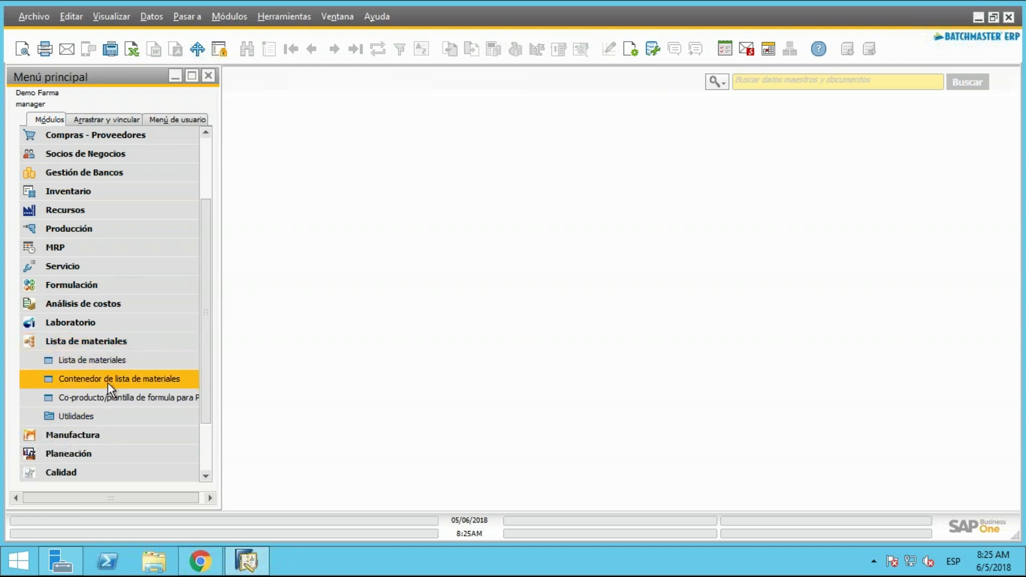
click(98, 412)
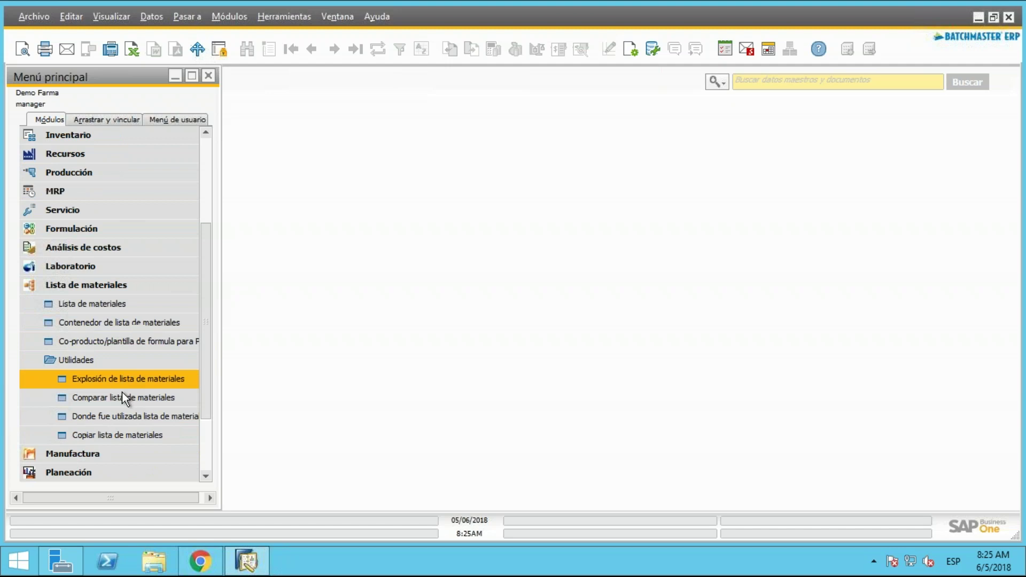
click(147, 380)
click(439, 177)
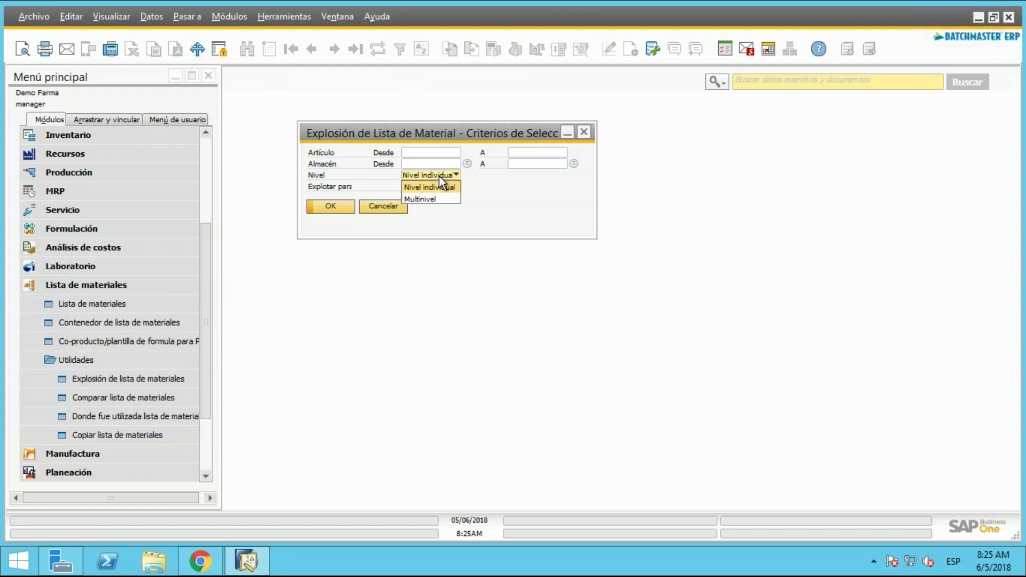
click(412, 199)
click(322, 210)
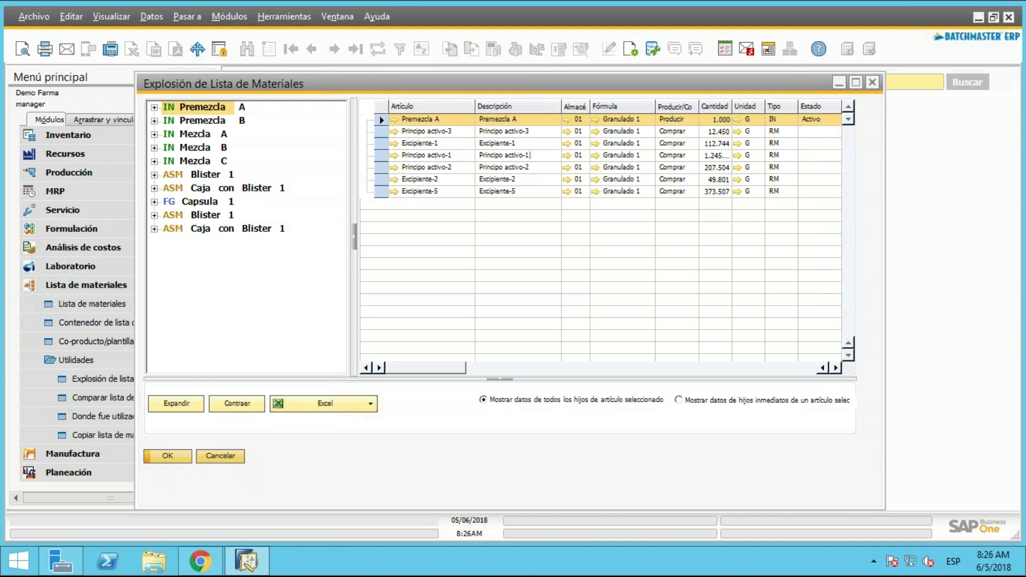
click(856, 81)
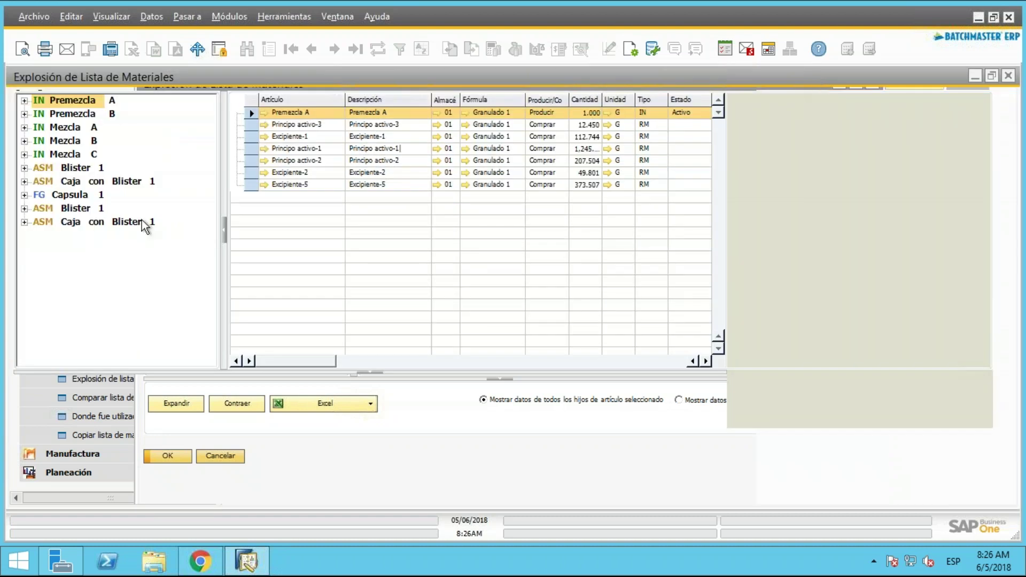
Expand the last Caja con Blister 1 assembly through Blister 1, Capsula 1 and Mezcla C, enlarging the tree area.
click(25, 222)
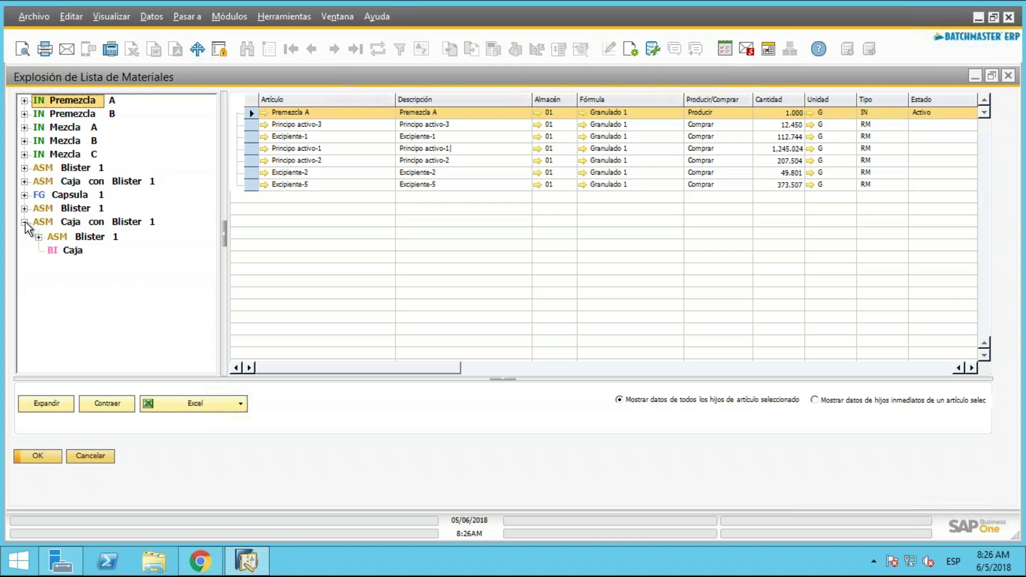
click(39, 238)
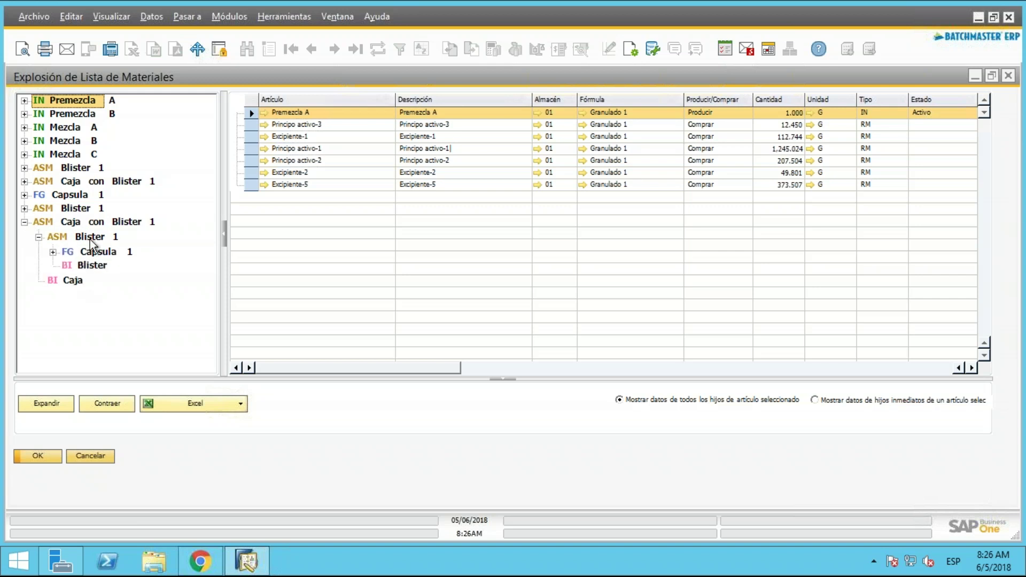
drag(189, 387, 189, 396)
click(53, 252)
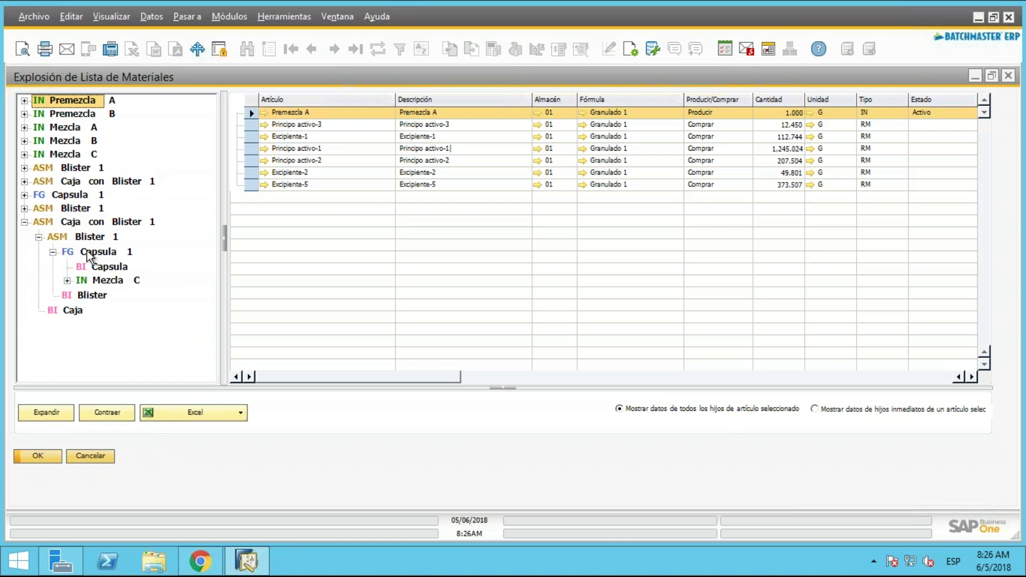
click(67, 280)
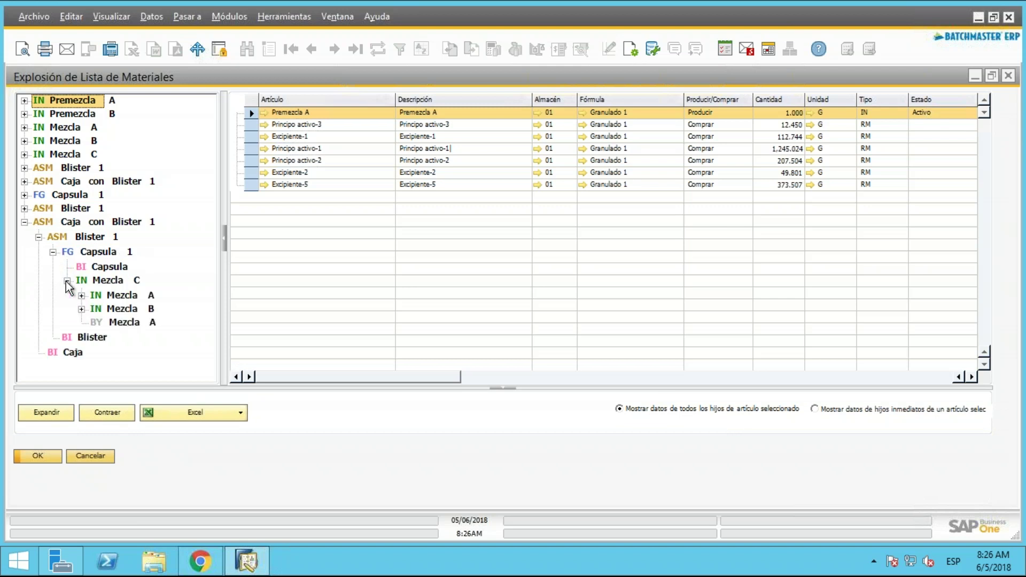
Expand Mezcla A and Mezcla B under Mezcla C, including Premezcla A and Premezcla B, to examine their raw materials.
click(81, 296)
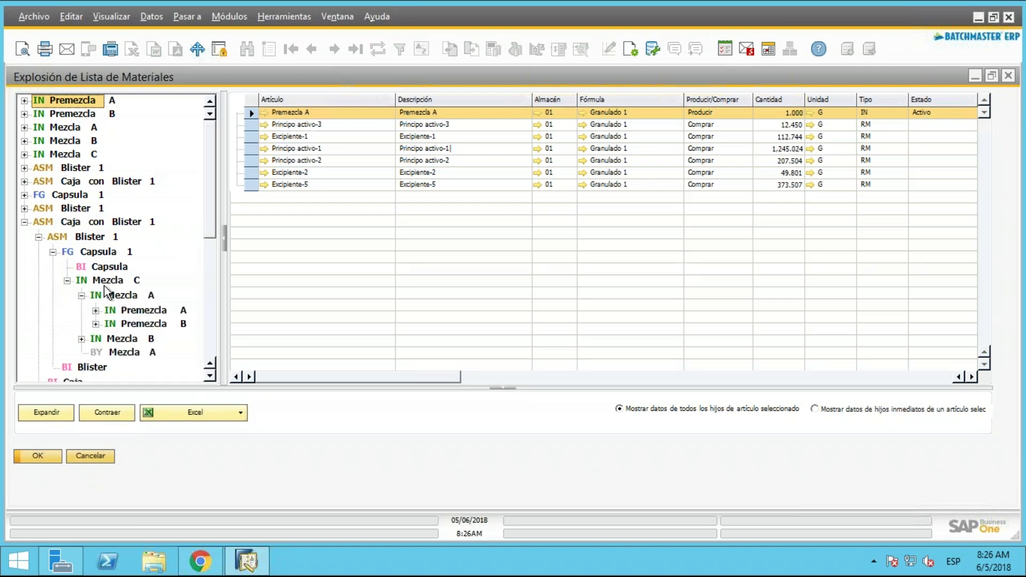
scroll(123, 270, down, 2)
click(81, 258)
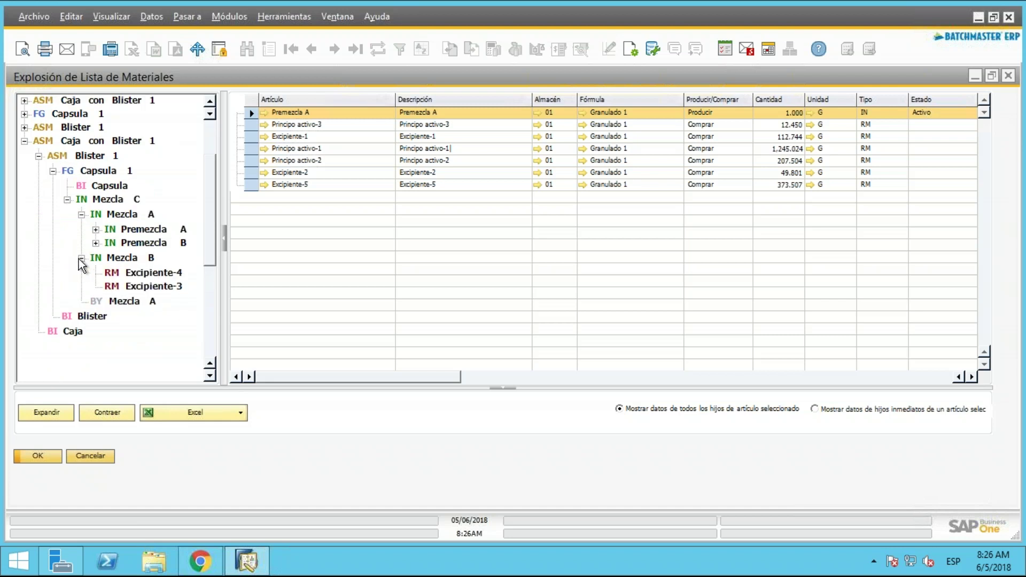
click(96, 230)
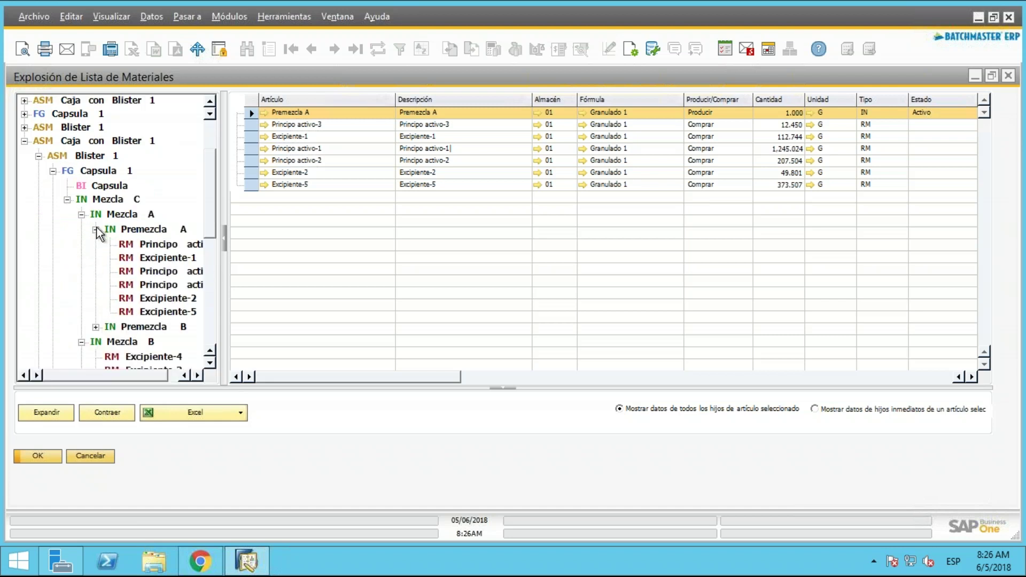
scroll(128, 291, down, 1)
click(95, 300)
scroll(96, 307, down, 5)
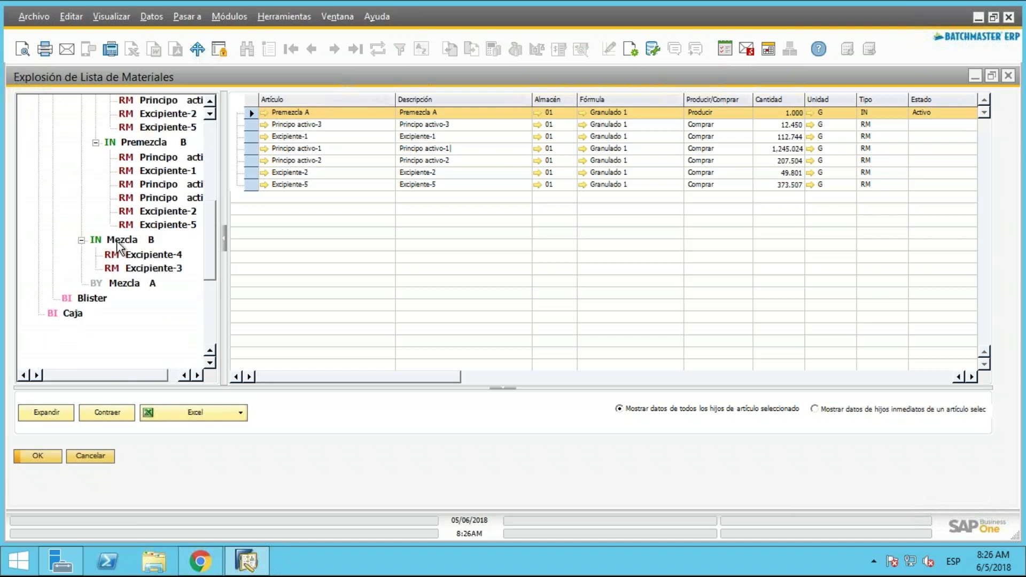
List all components of the expanded Caja con Blister 1 assembly in the grid and widen the tree area to show full item names.
scroll(123, 244, up, 3)
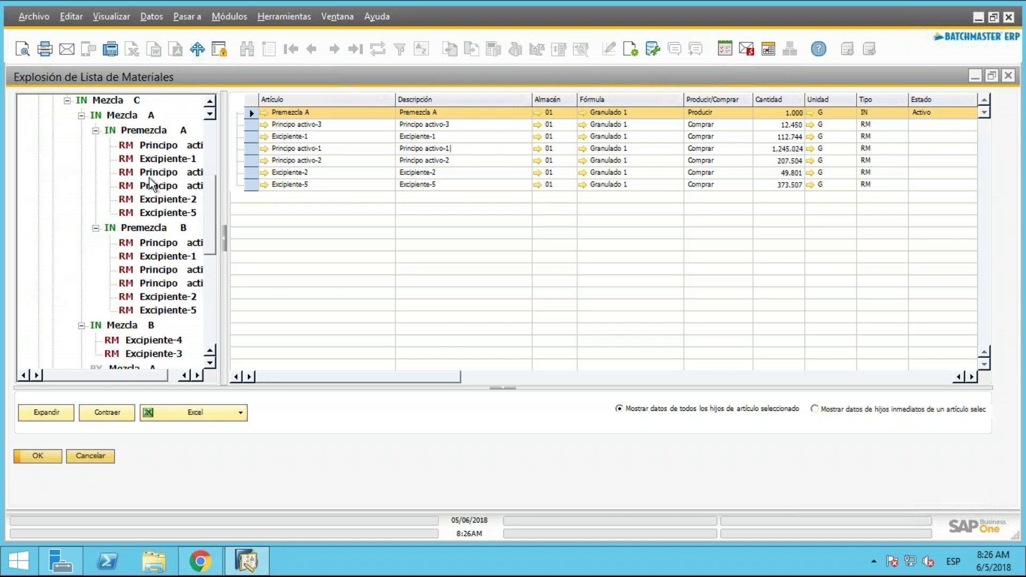
scroll(188, 210, up, 2)
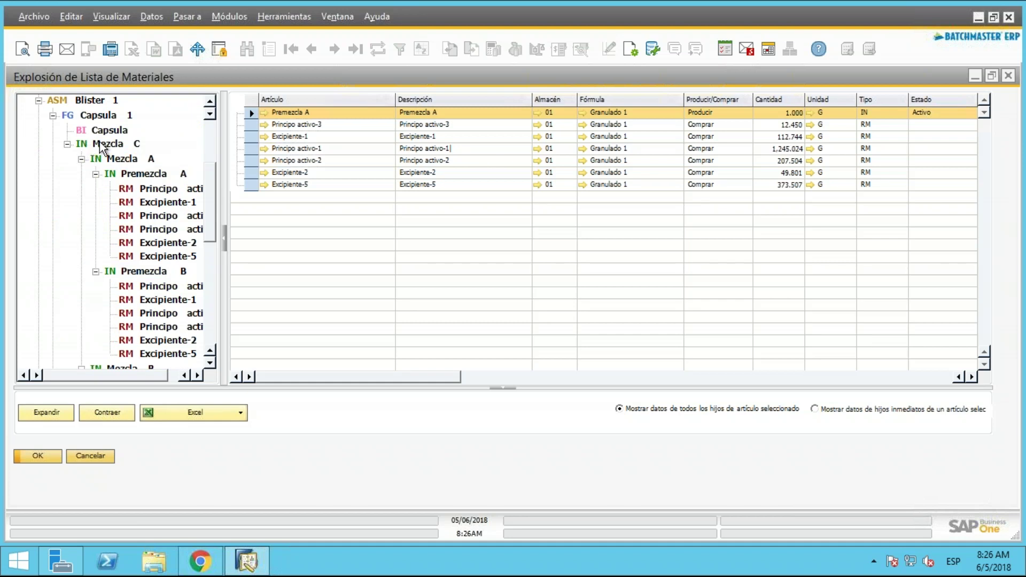
scroll(101, 147, up, 1)
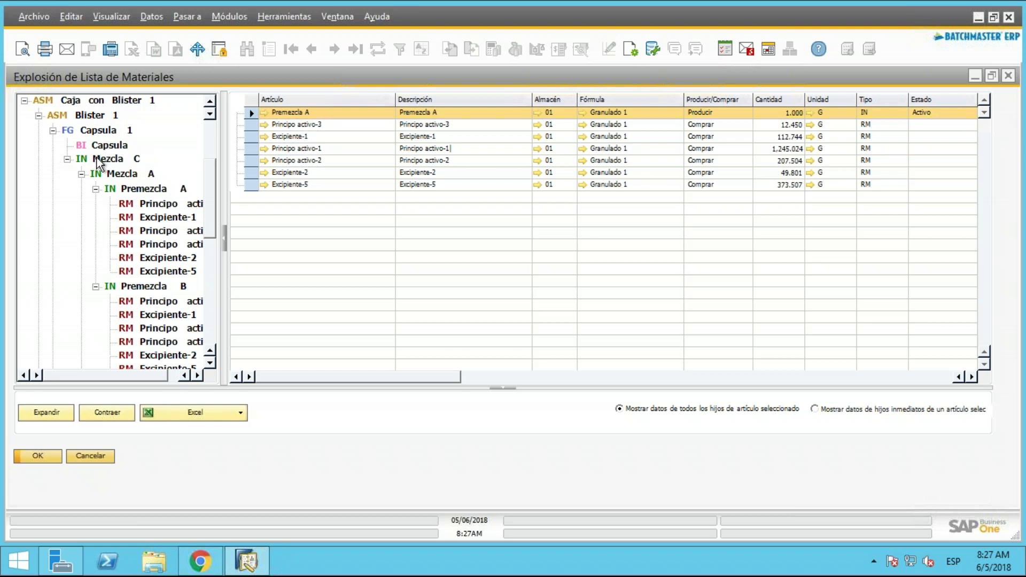
scroll(100, 172, up, 1)
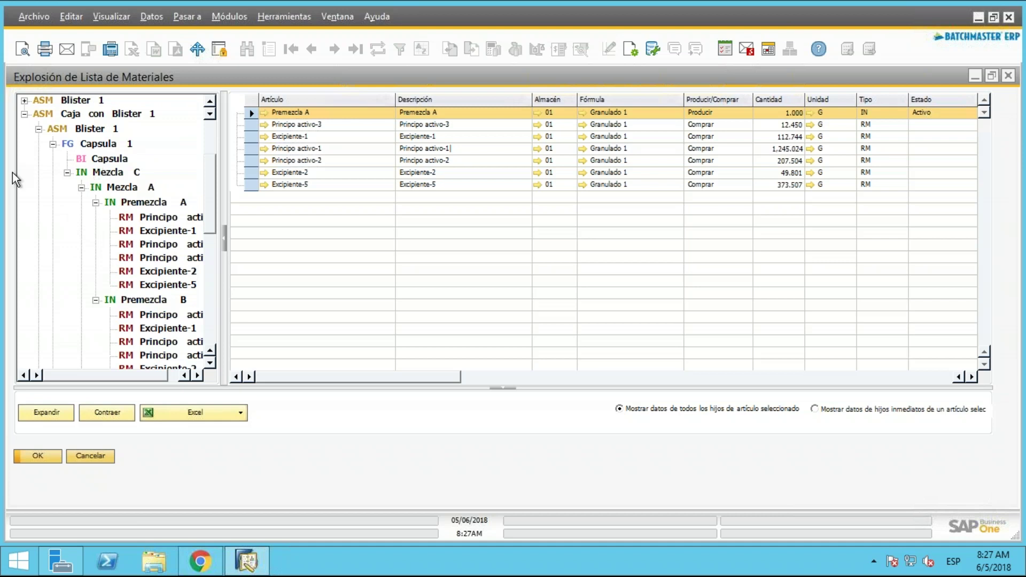
click(85, 115)
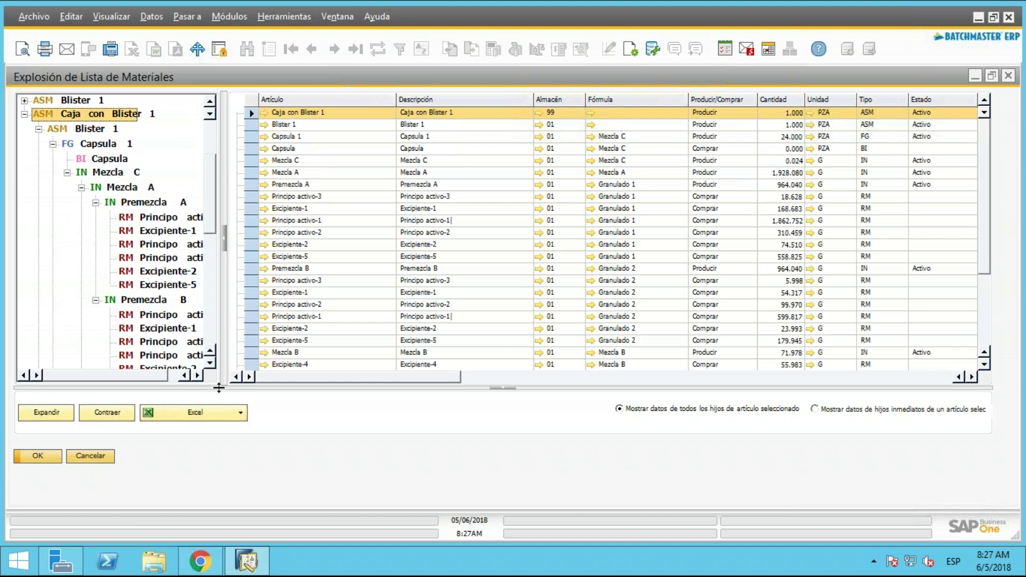
drag(224, 185, 200, 188)
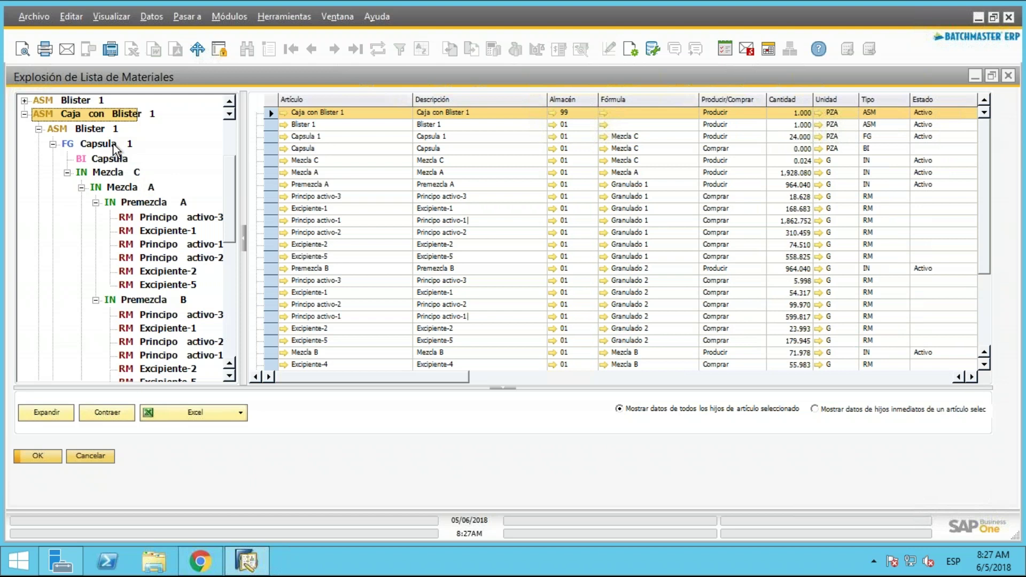
Collapse Premezcla A, Premezcla B, Mezcla B and Mezcla A under Mezcla C, and view the Mezcla A by-product's details.
click(96, 203)
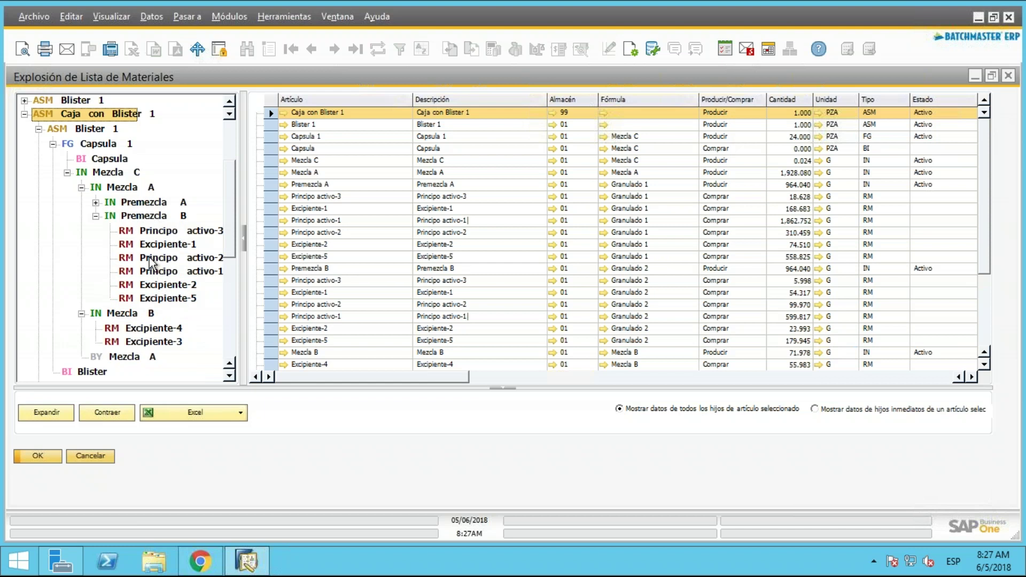
click(96, 217)
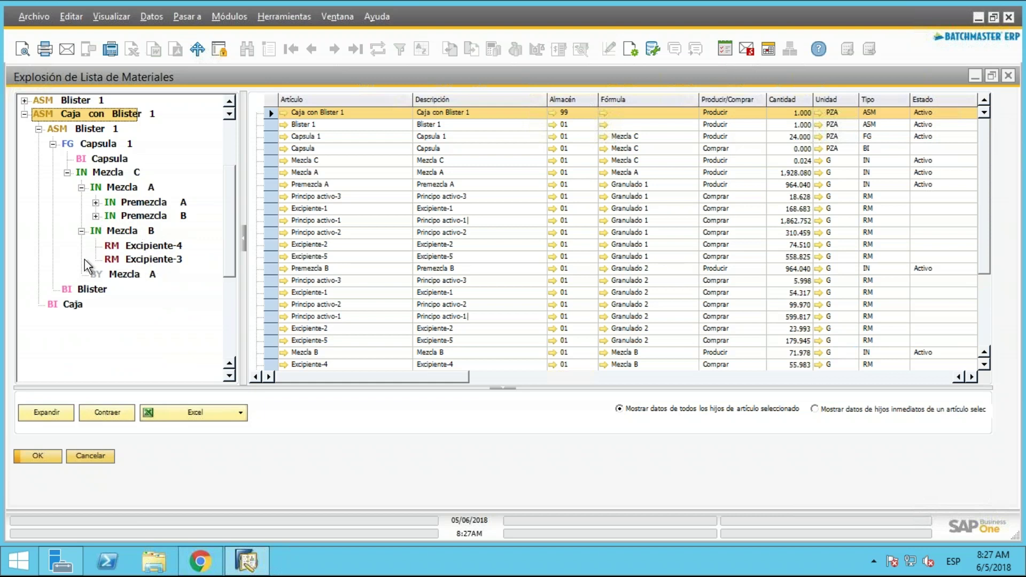
click(136, 277)
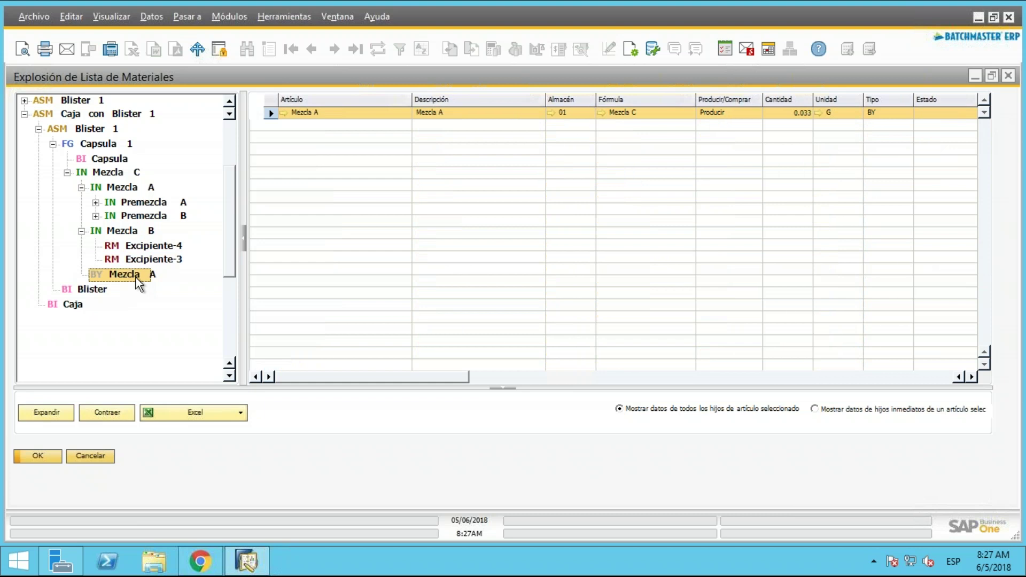
click(79, 232)
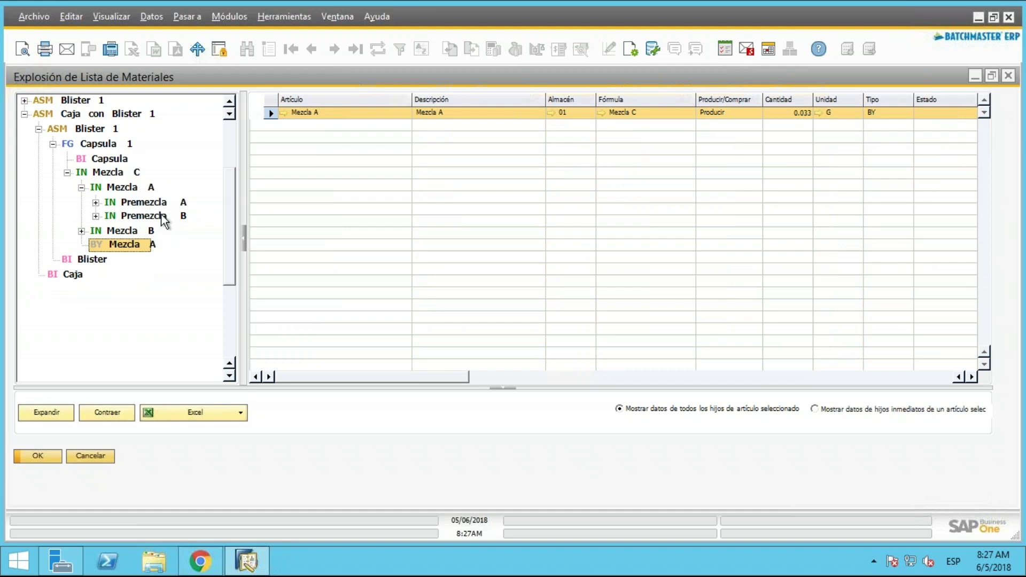
click(81, 188)
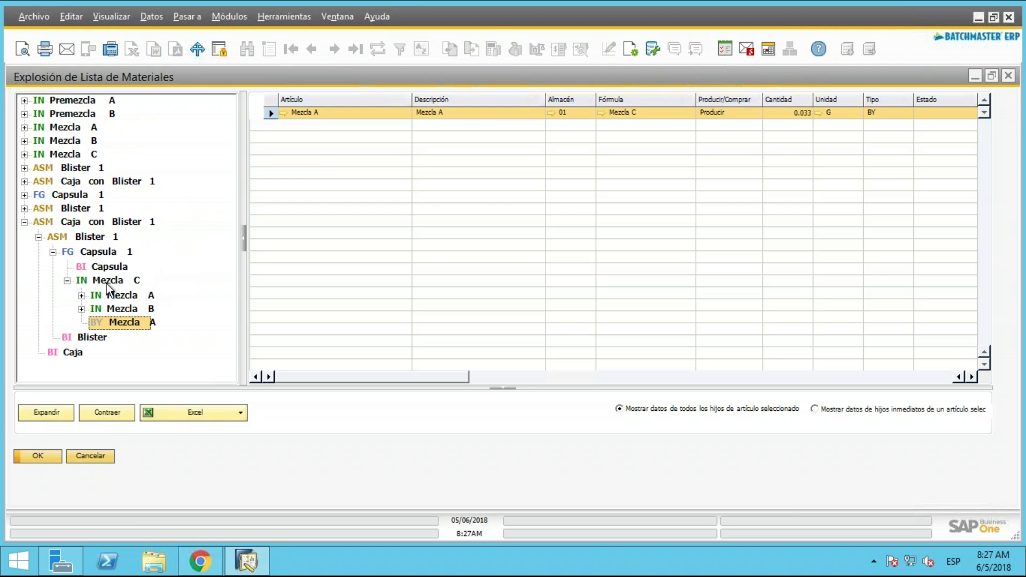
Collapse the remaining levels upward from Mezcla C through Capsula 1 and Blister 1 to the last Caja con Blister 1 assembly.
click(68, 281)
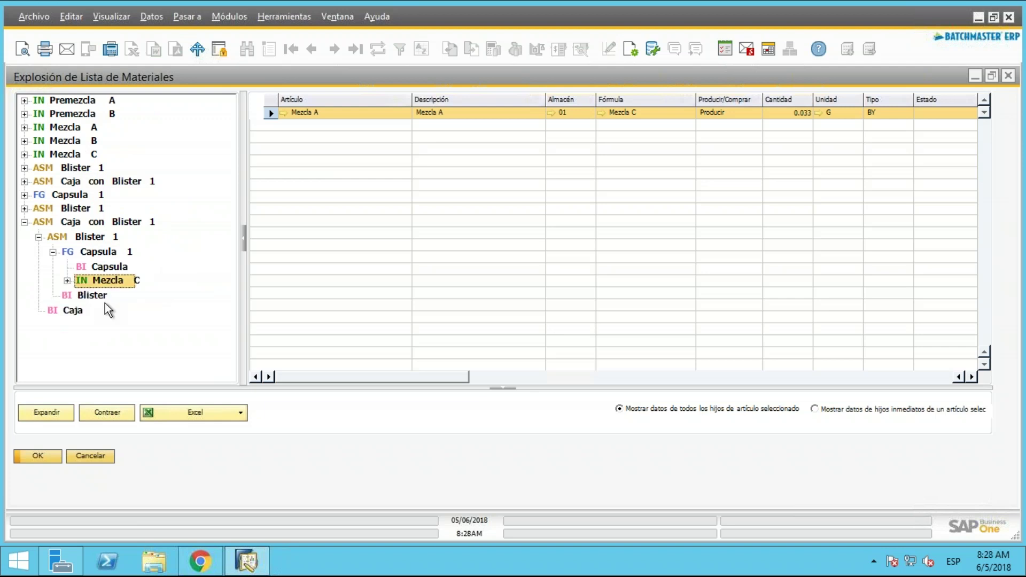
click(53, 251)
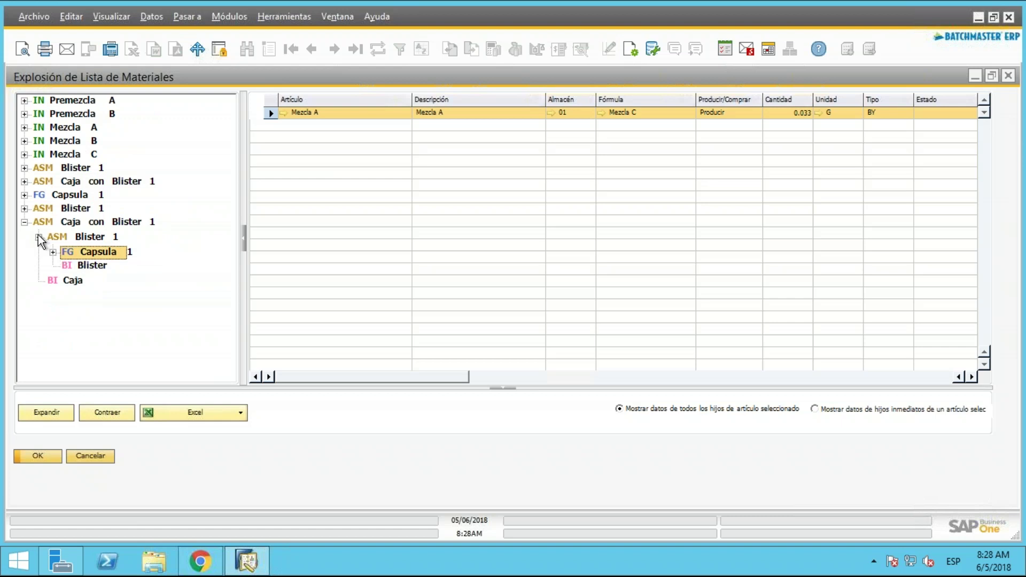
click(37, 237)
click(25, 223)
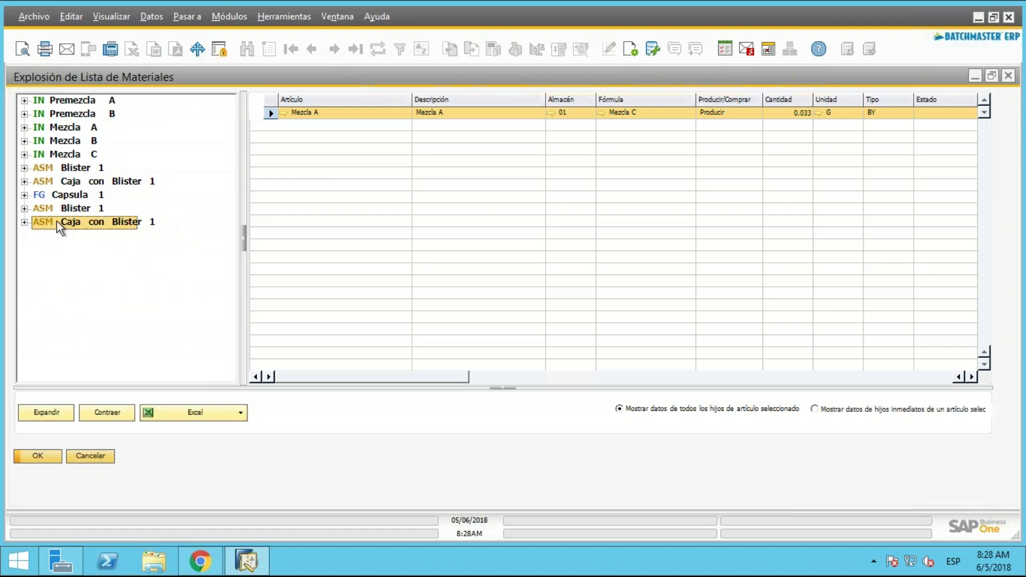
Expand the entire bill of materials tree and list all components of the last Caja con Blister 1 assembly.
click(26, 224)
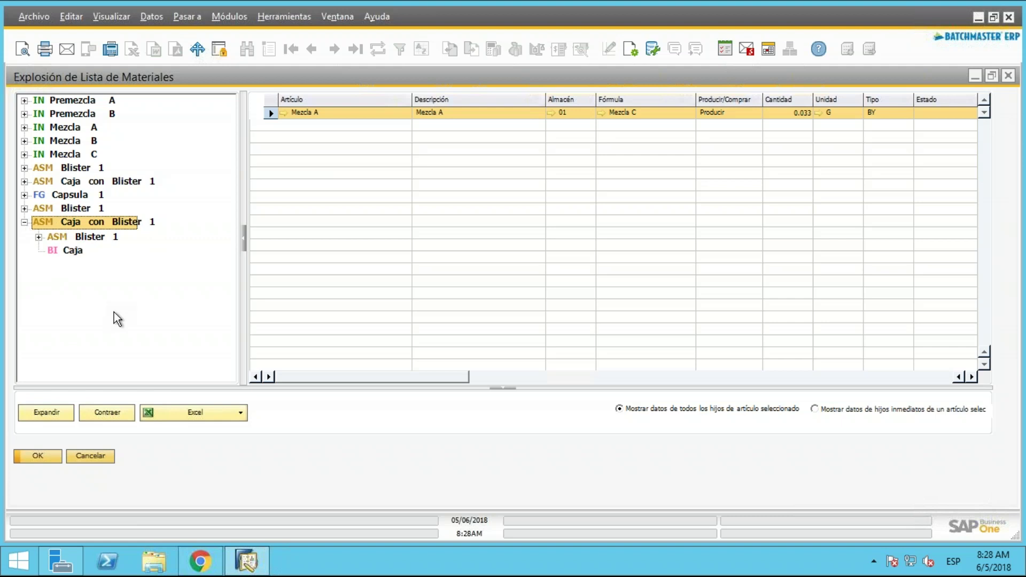
click(45, 415)
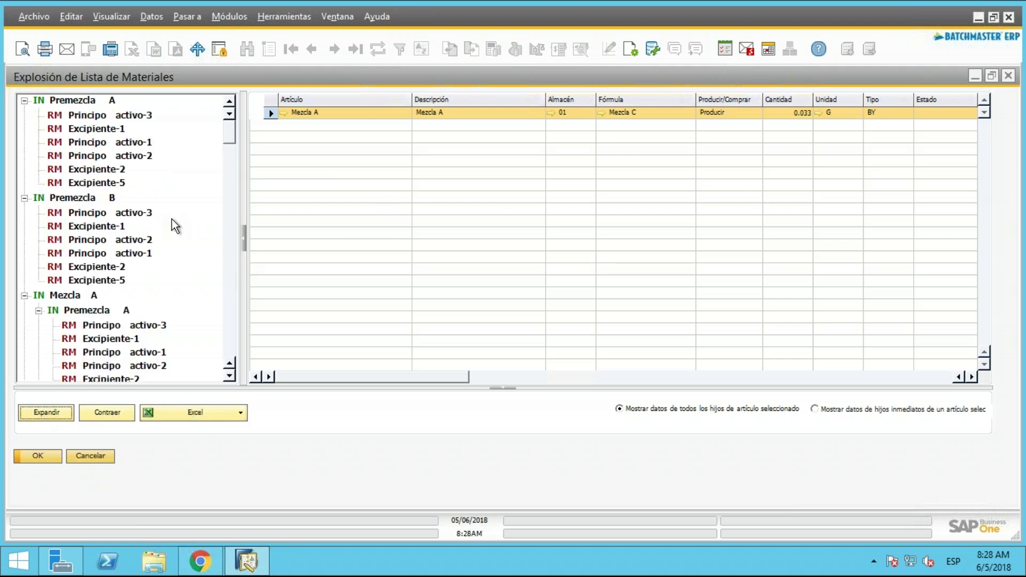
drag(228, 132, 244, 277)
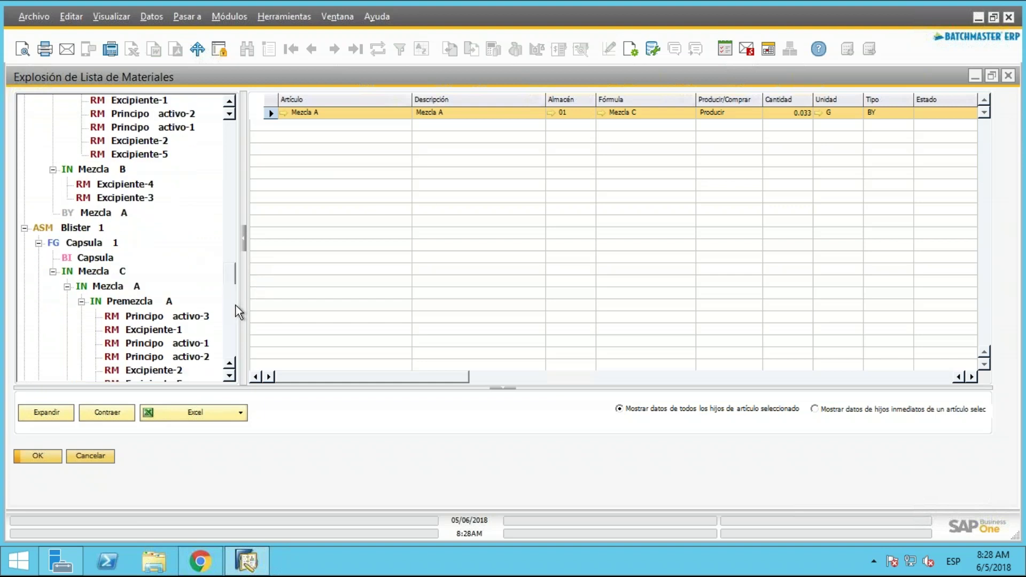
scroll(236, 305, up, 5)
double_click(95, 129)
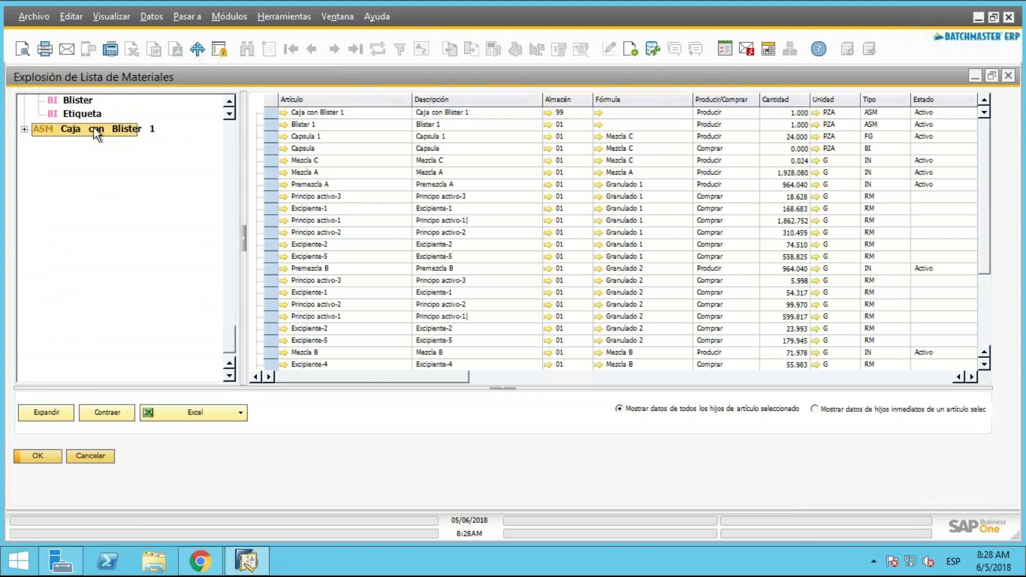
scroll(915, 160, up, 1)
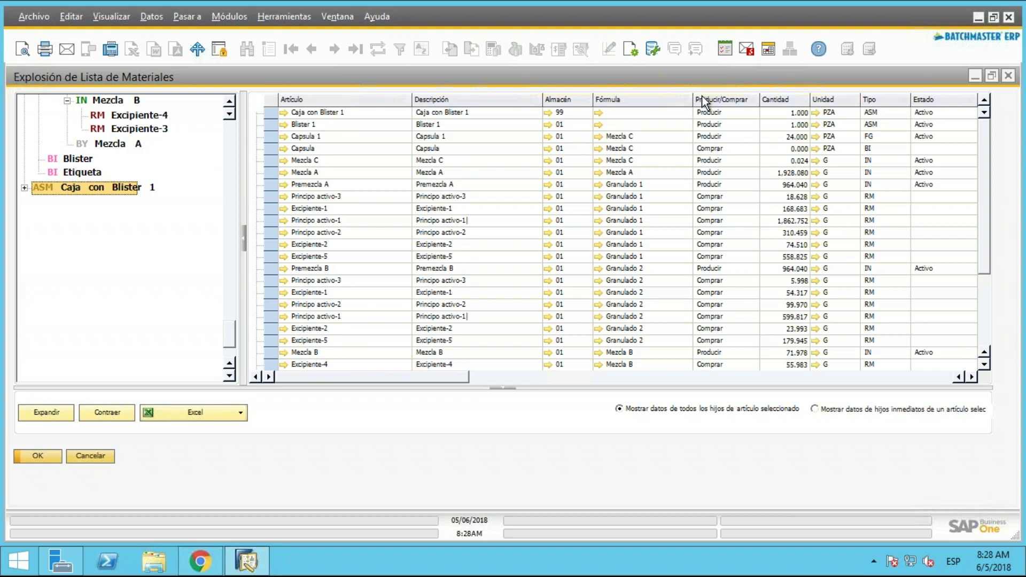
Highlight the Producir/Comprar, Cantidad and Unidad columns in turn and review the Caja con Blister 1 component rows down to Caja.
click(719, 97)
click(721, 97)
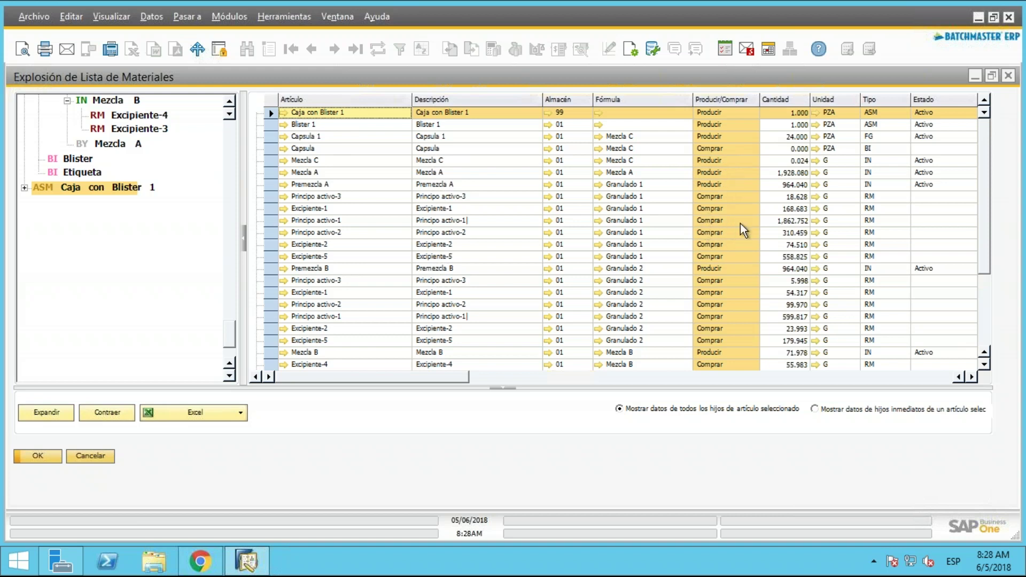
click(796, 99)
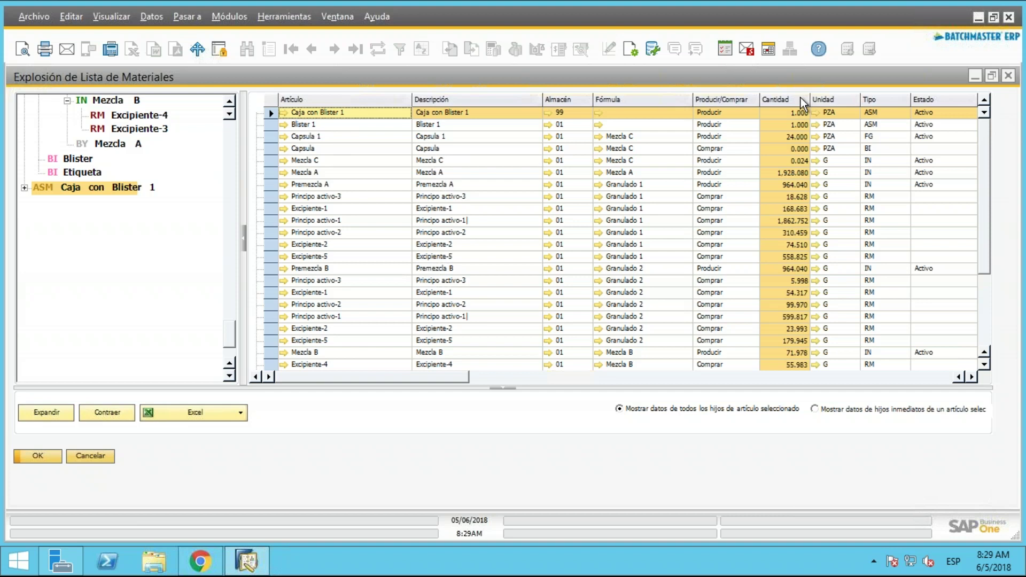
click(820, 101)
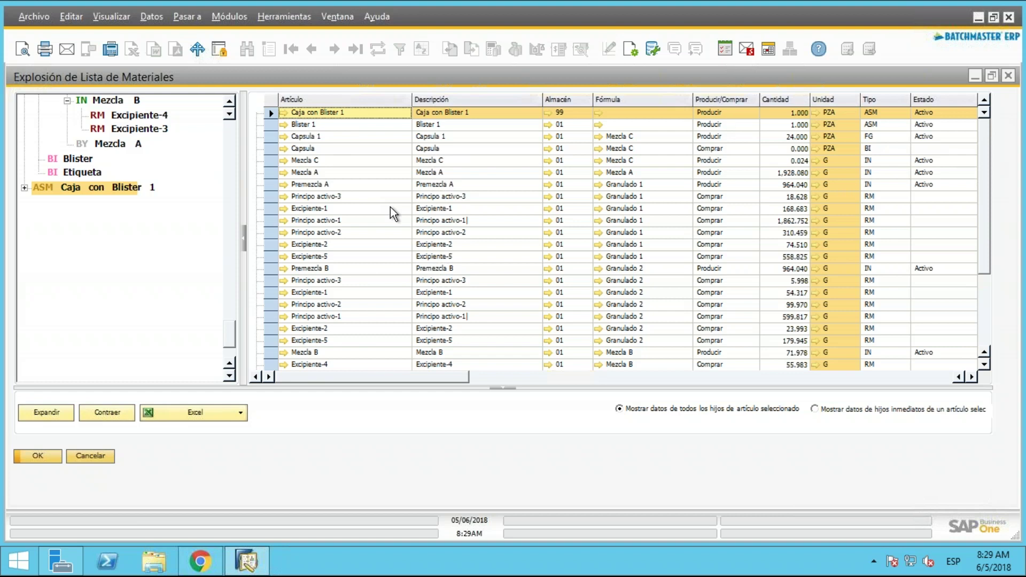
scroll(884, 278, down, 2)
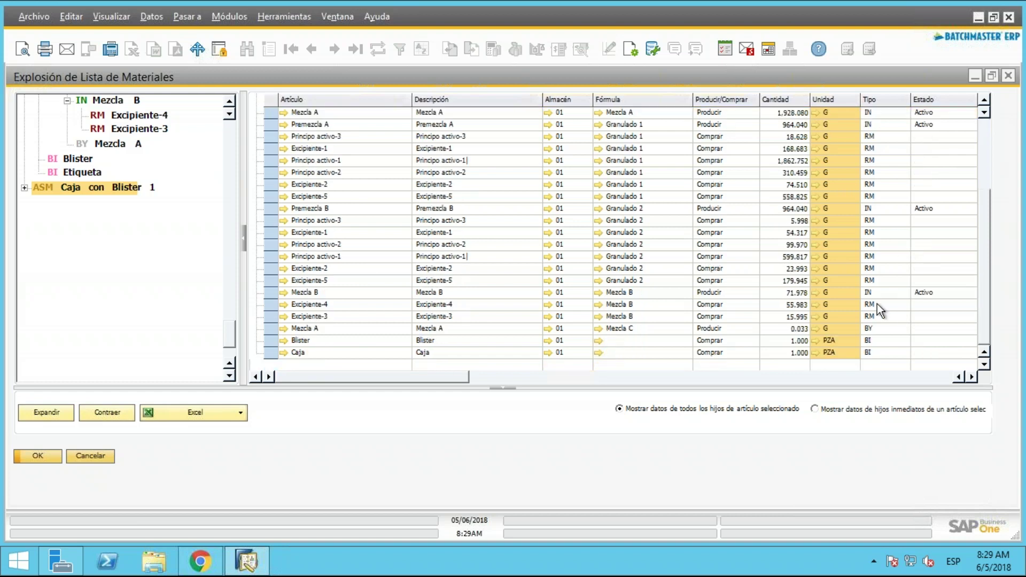
scroll(345, 258, up, 2)
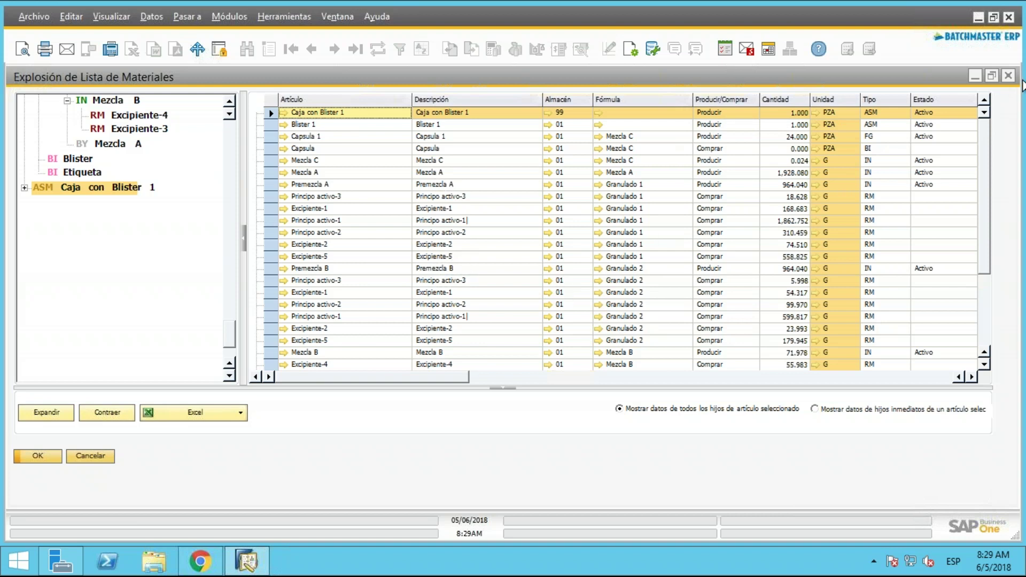
Close the explosion results, cancel the selection criteria and collapse the Lista de materiales module.
click(1010, 78)
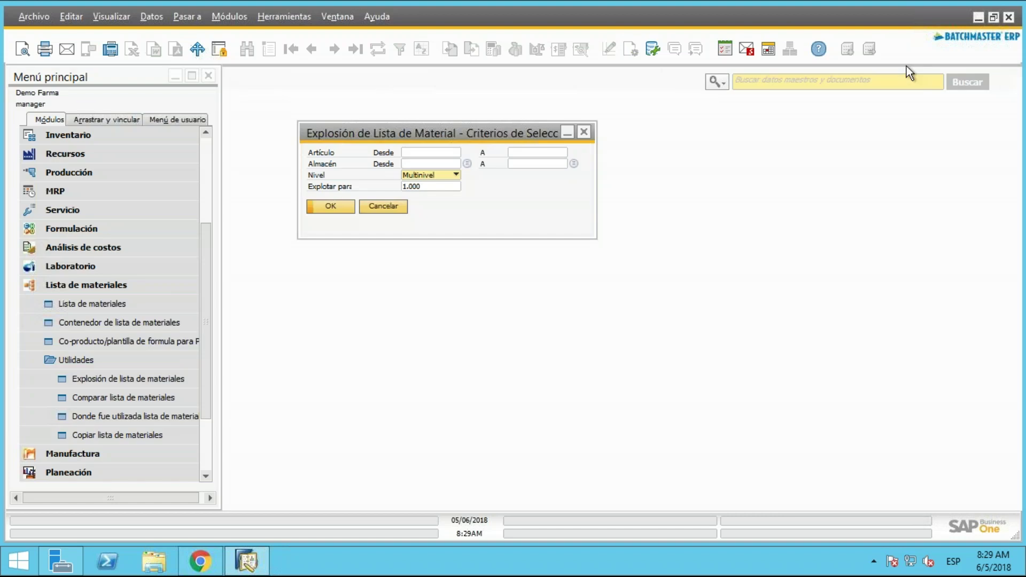
click(393, 214)
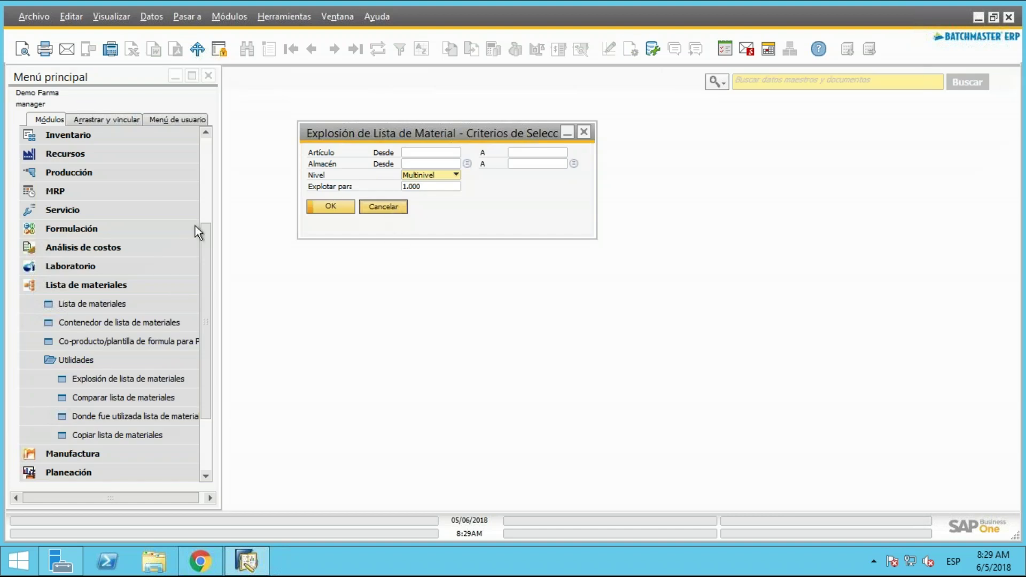
click(90, 282)
Open the Pronóstico form from the Planeación master data and bring up the forecast record for Caja con Blister 1.
click(84, 378)
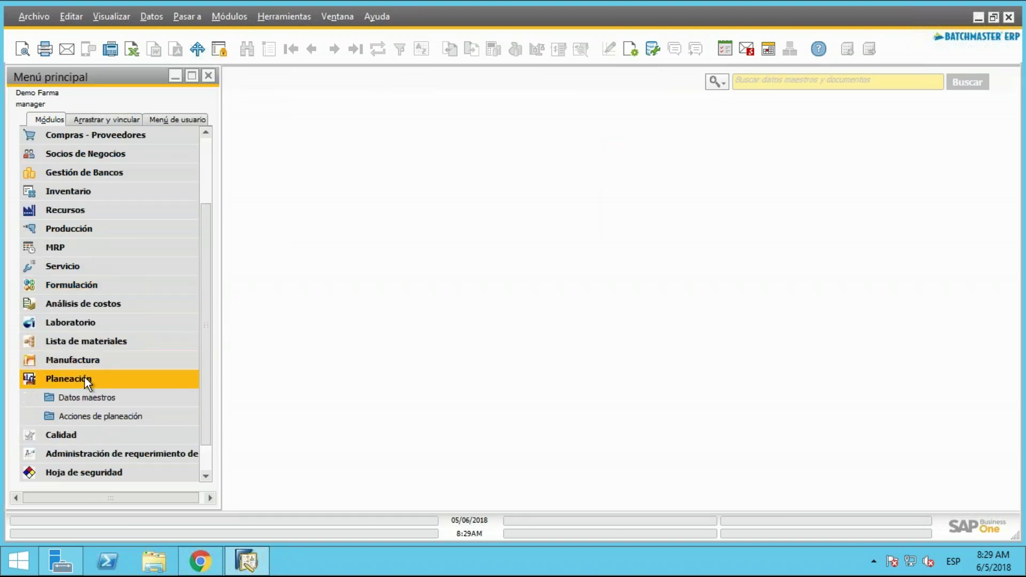
scroll(97, 375, down, 1)
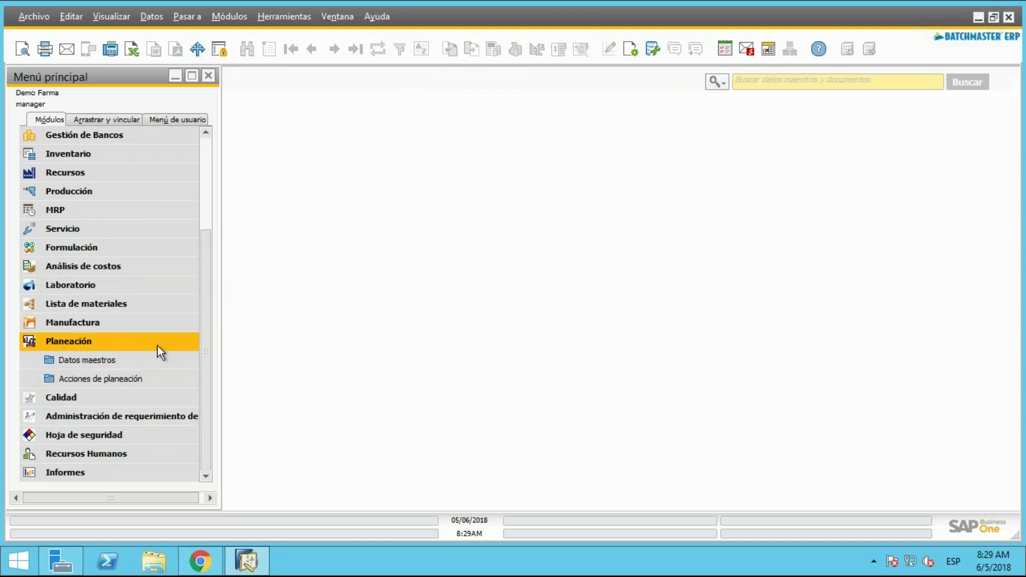
click(108, 357)
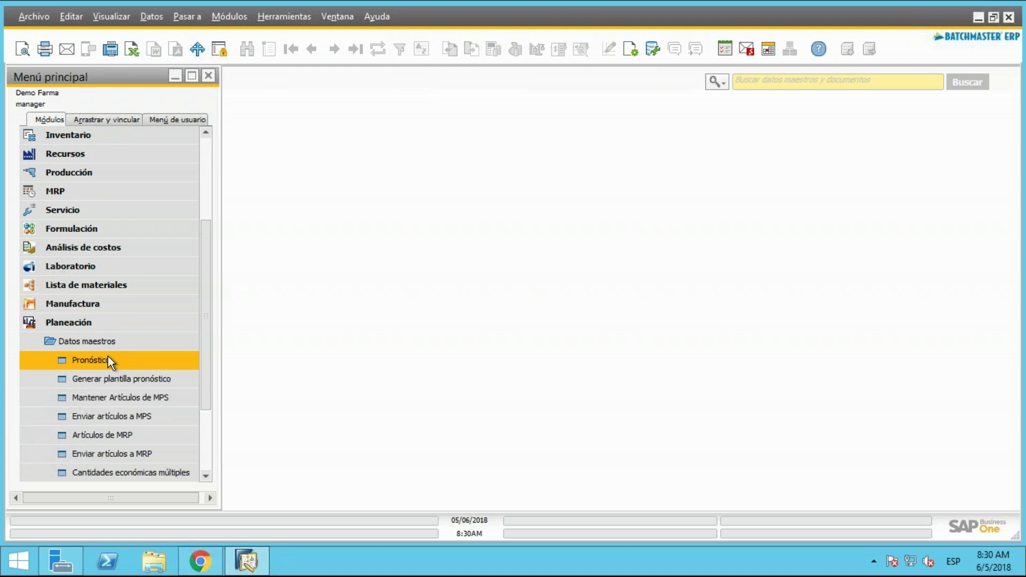
scroll(136, 339, down, 1)
click(129, 320)
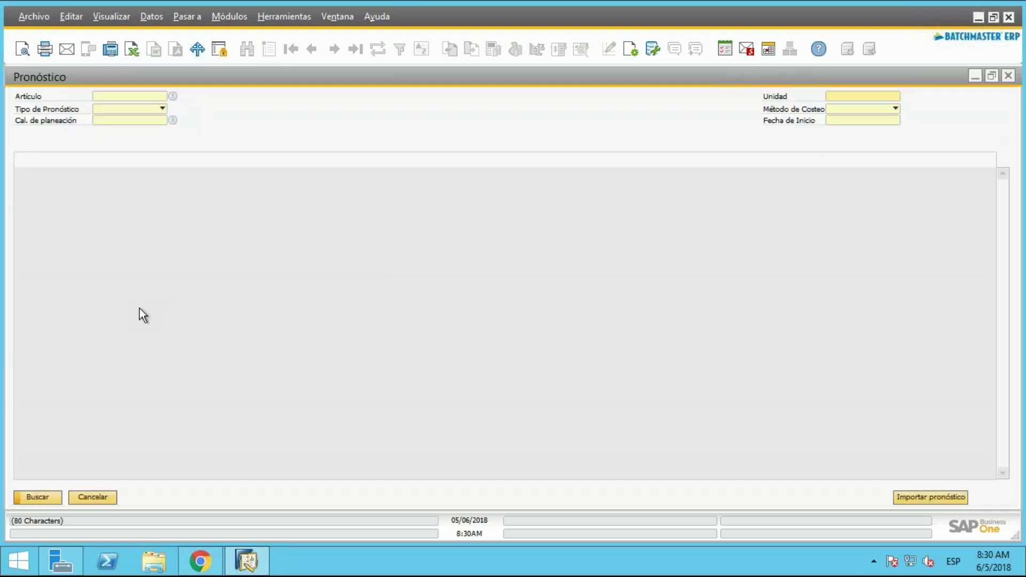
click(337, 49)
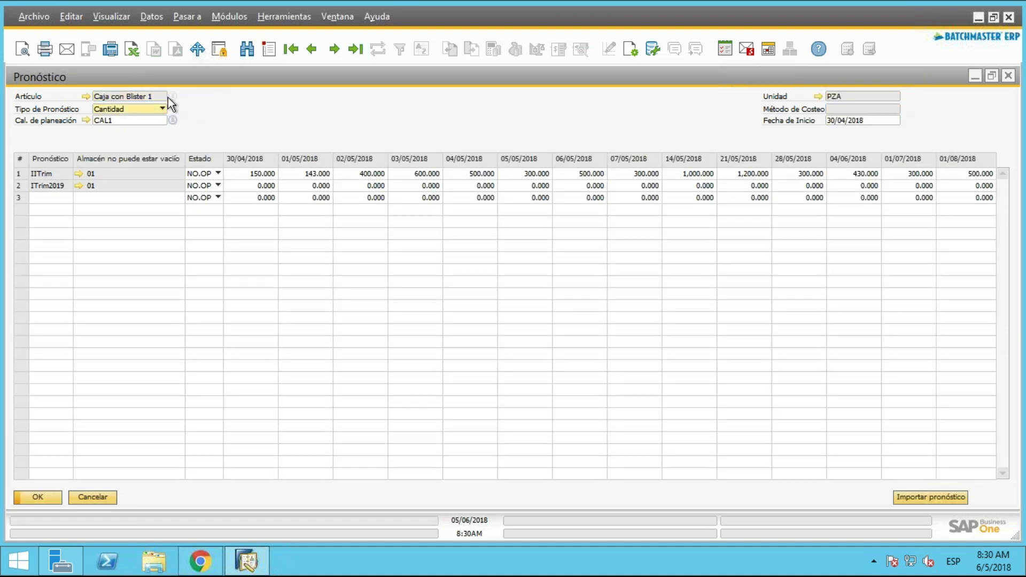
Review the CAL1 planning calendar's intervals and the status options of the IITrim forecast, keeping NO.OP selected.
click(87, 121)
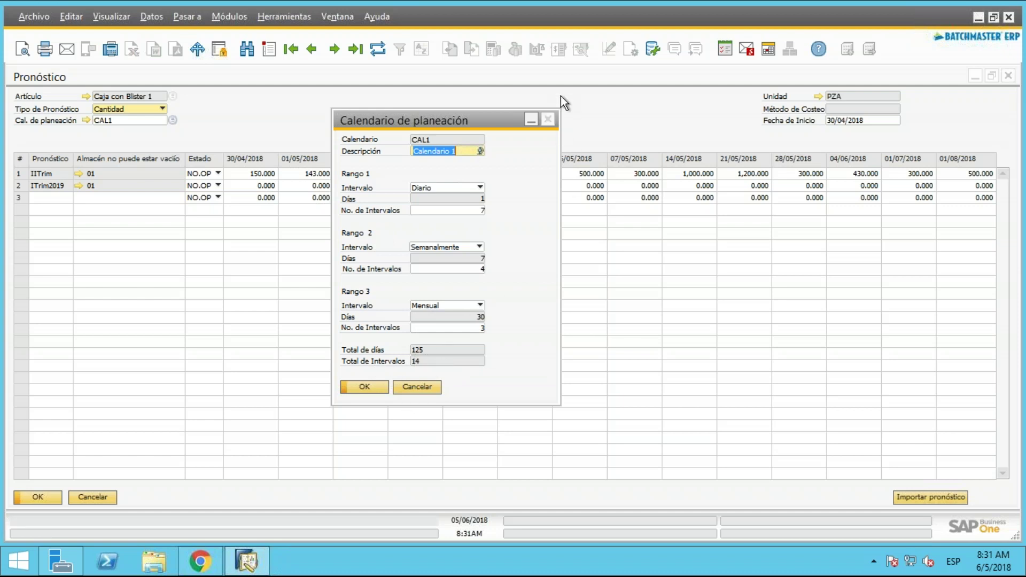
click(551, 119)
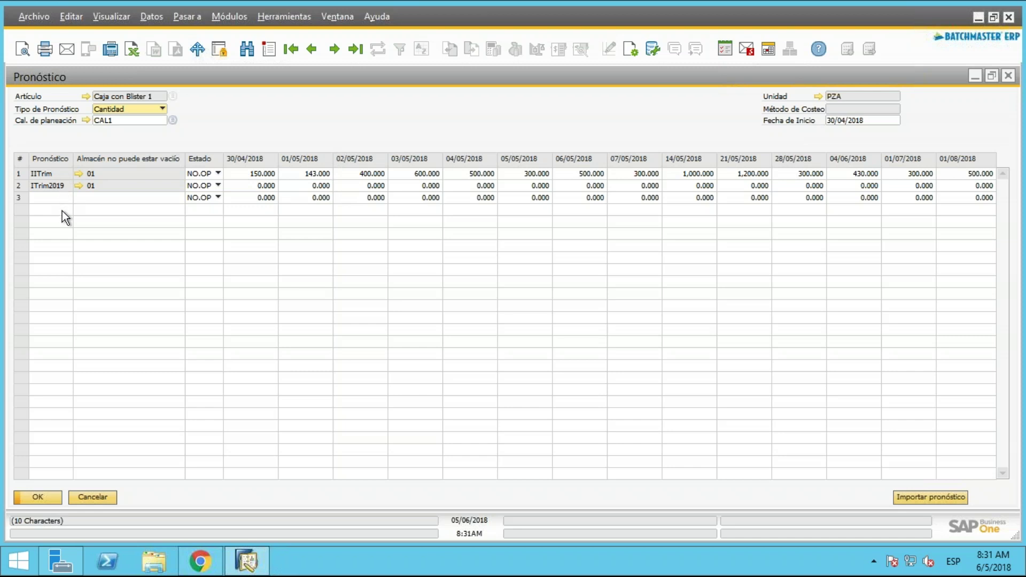
click(218, 174)
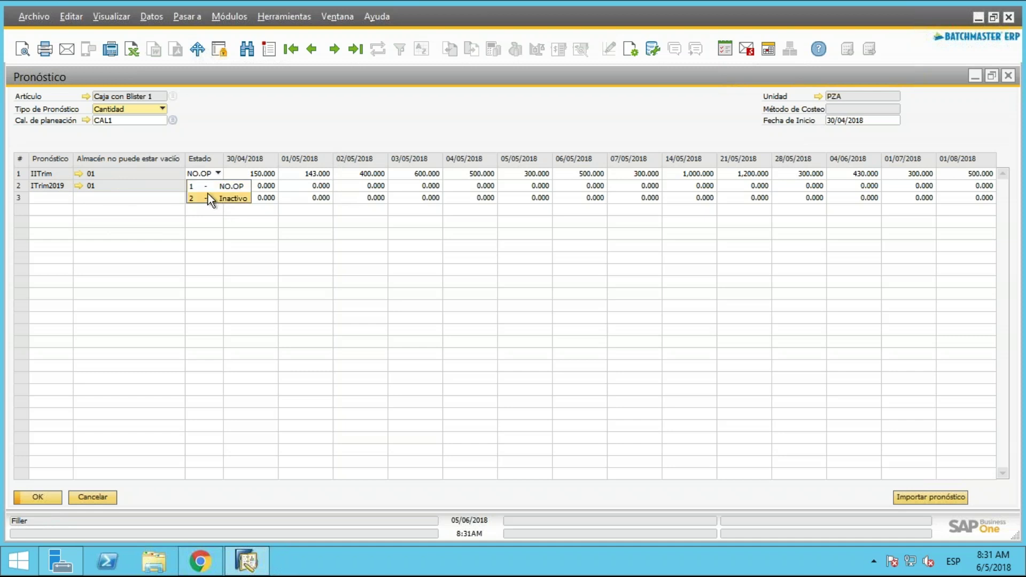
click(209, 187)
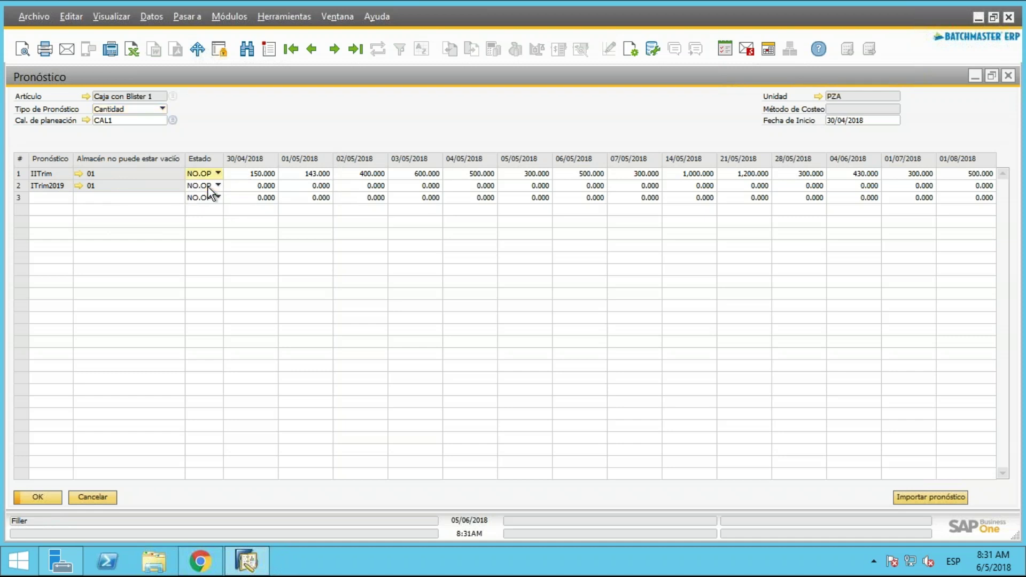
Examine the Tipo de Pronóstico options and the Inserte pronóstico dialog's historical-date sources for the third row, closing it without applying.
click(156, 111)
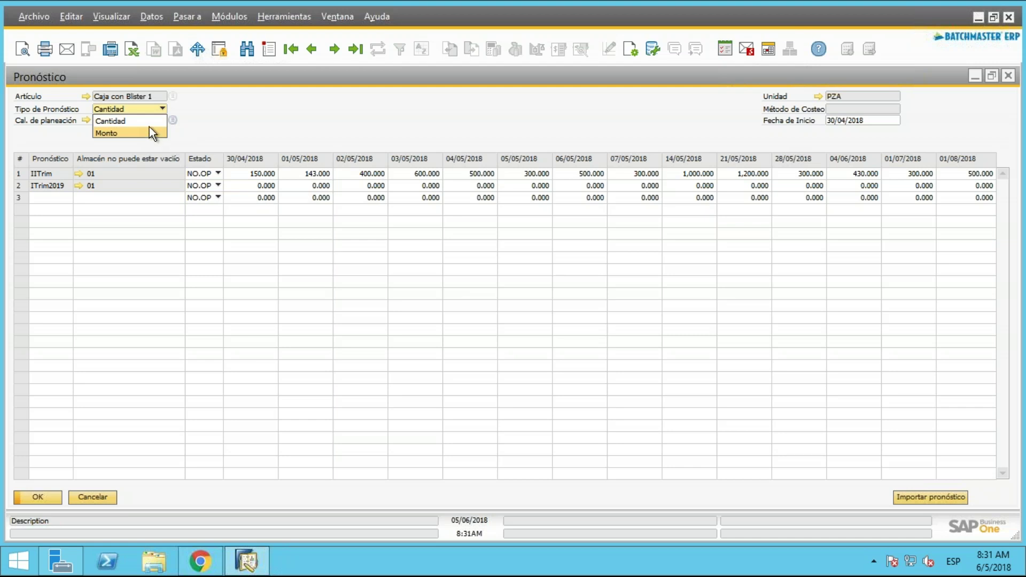
click(17, 176)
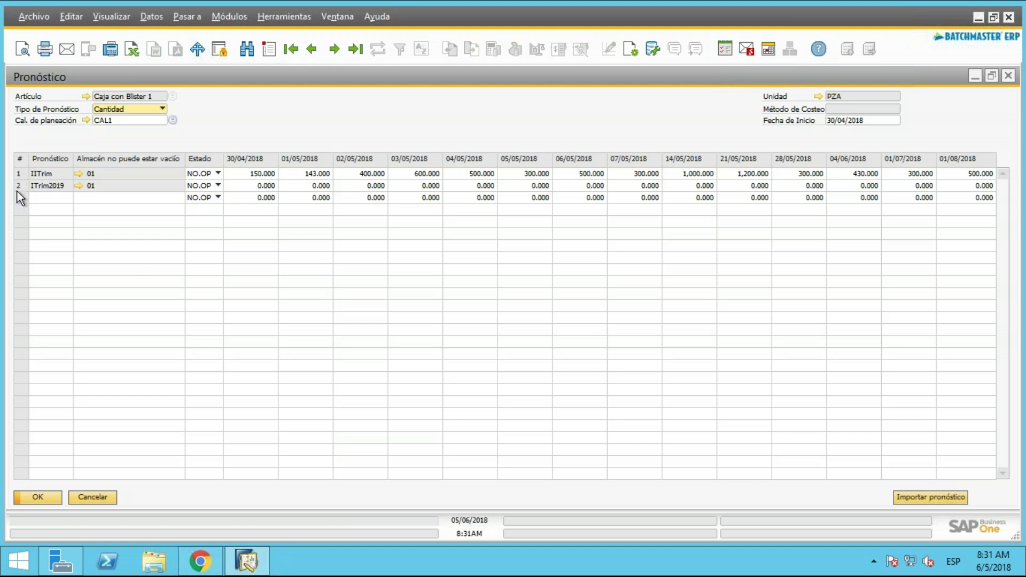
click(18, 195)
right_click(18, 194)
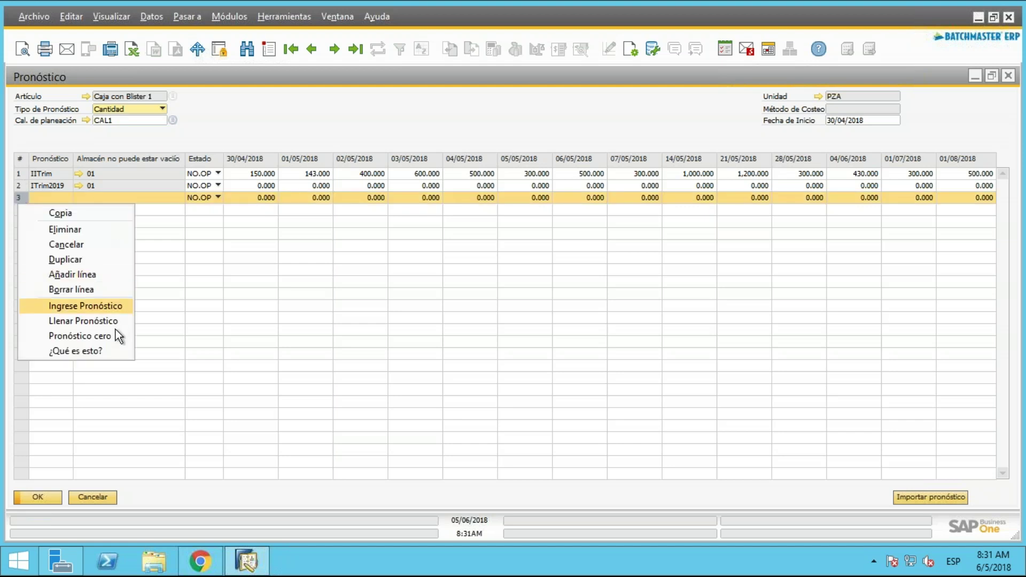
click(114, 309)
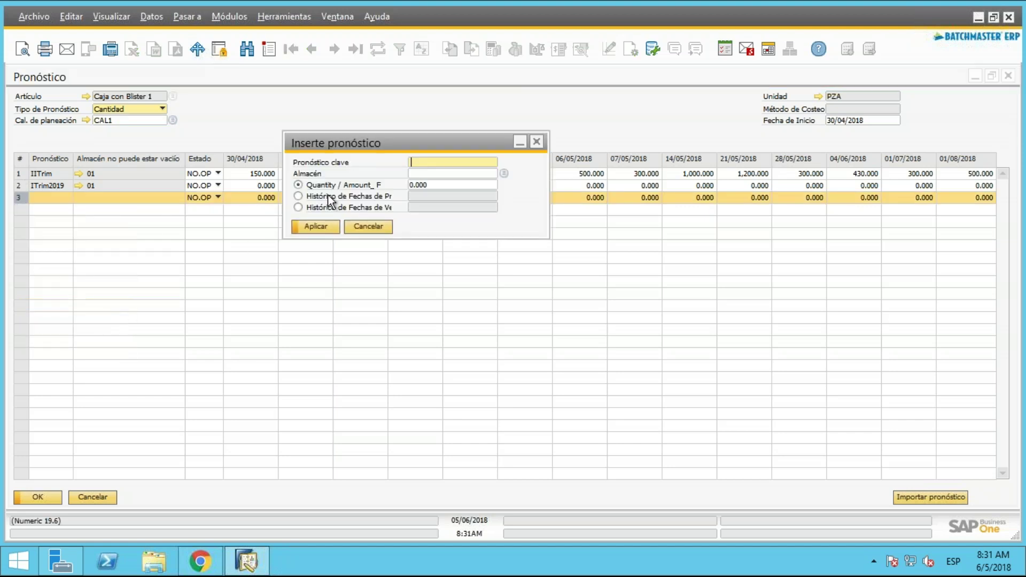
click(298, 196)
click(300, 207)
click(299, 196)
click(537, 142)
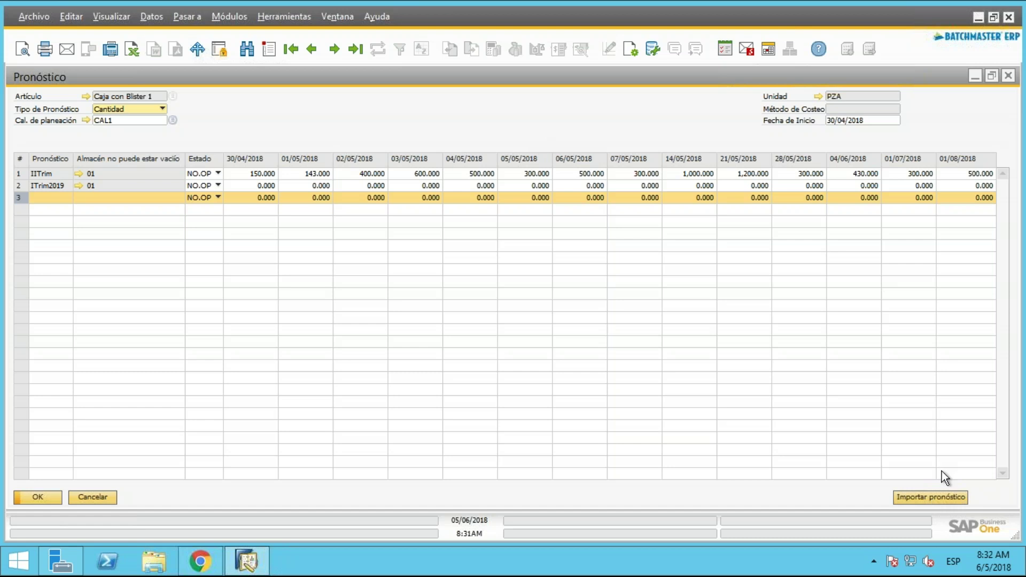
Close the Pronóstico form and open the Tablero de control MPS from Acciones de planeación, maximizing the planning assistant.
click(1008, 75)
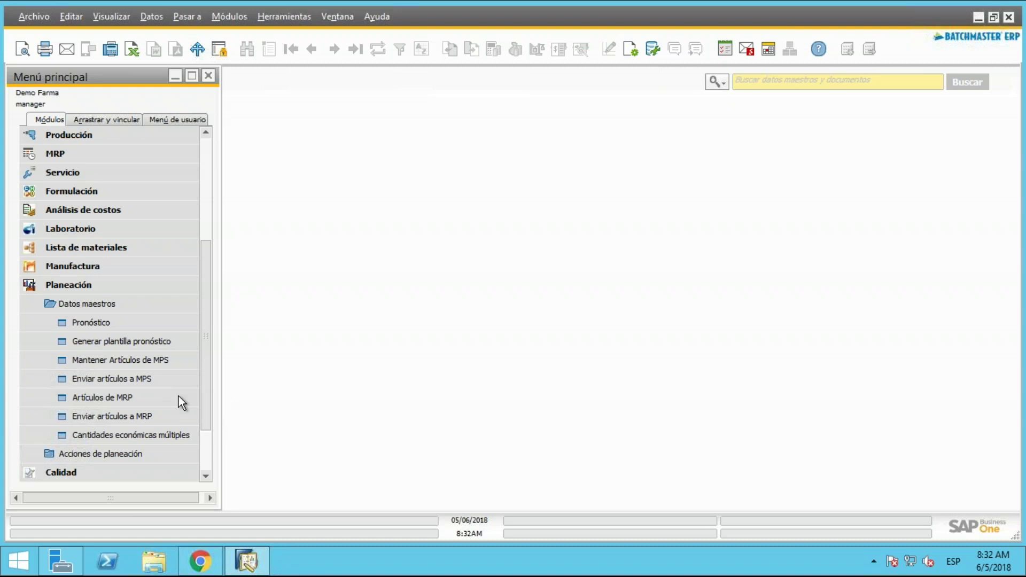
scroll(181, 358, down, 4)
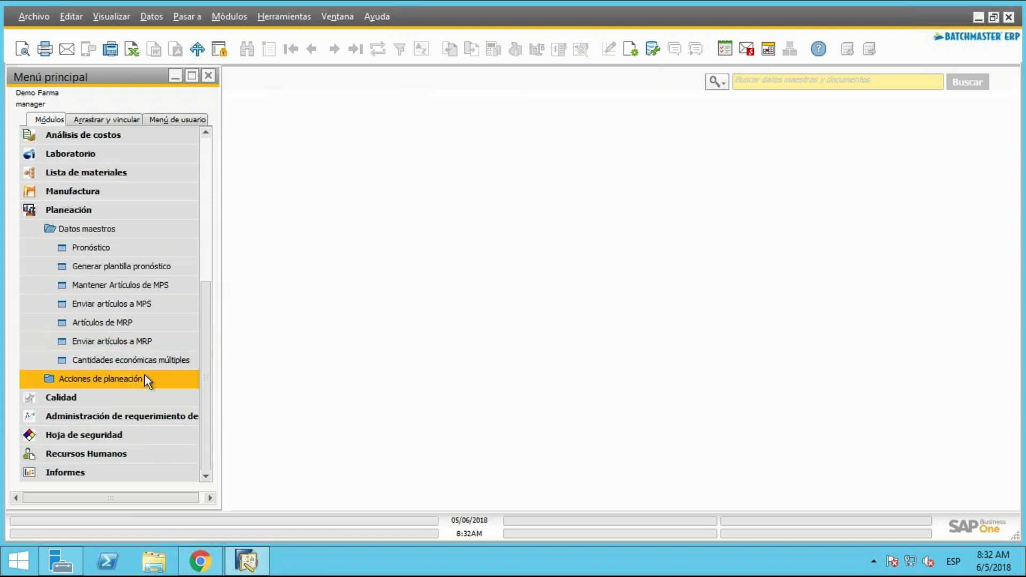
click(145, 376)
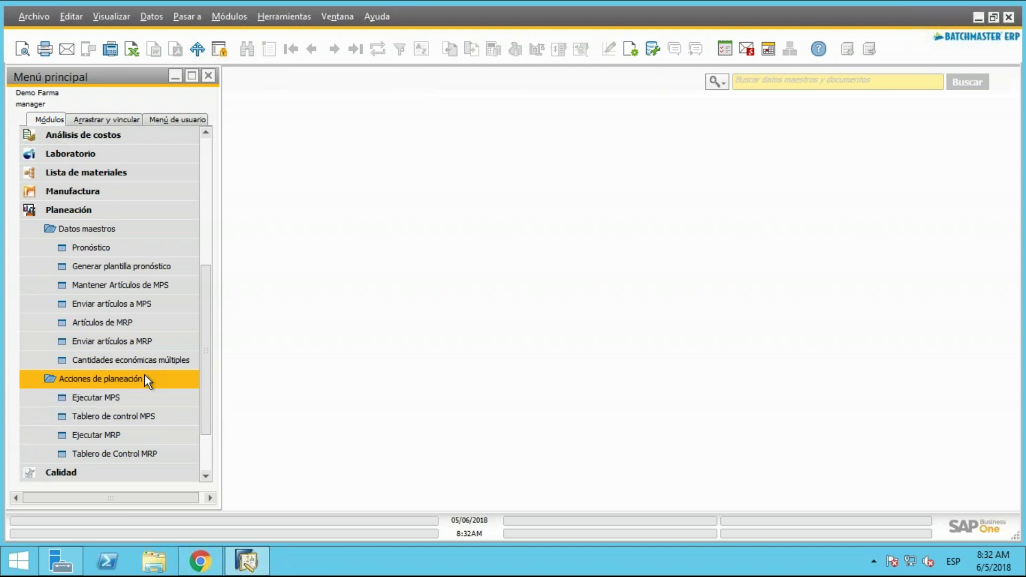
scroll(146, 375, down, 1)
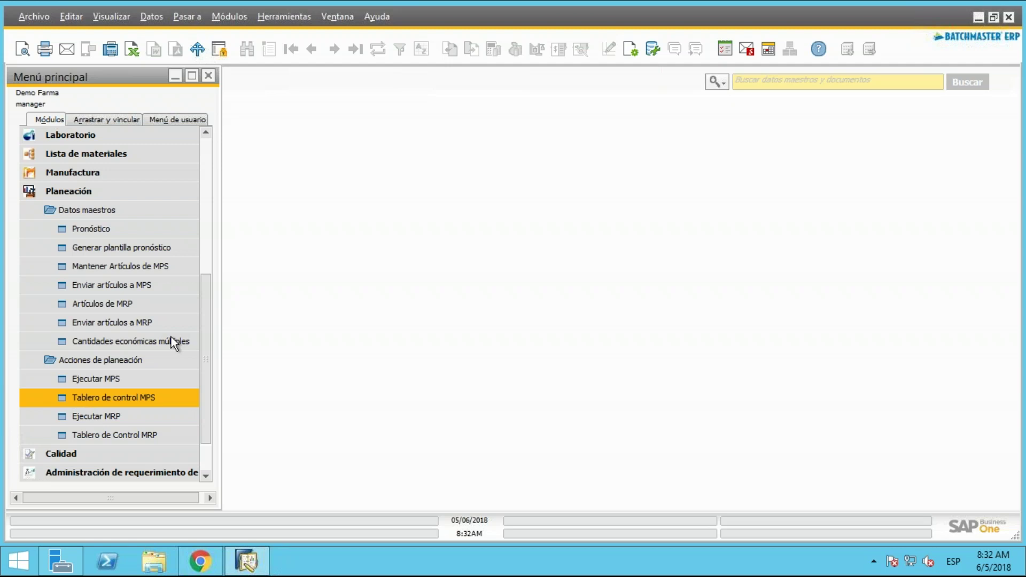
click(171, 337)
click(172, 364)
click(160, 347)
double_click(153, 397)
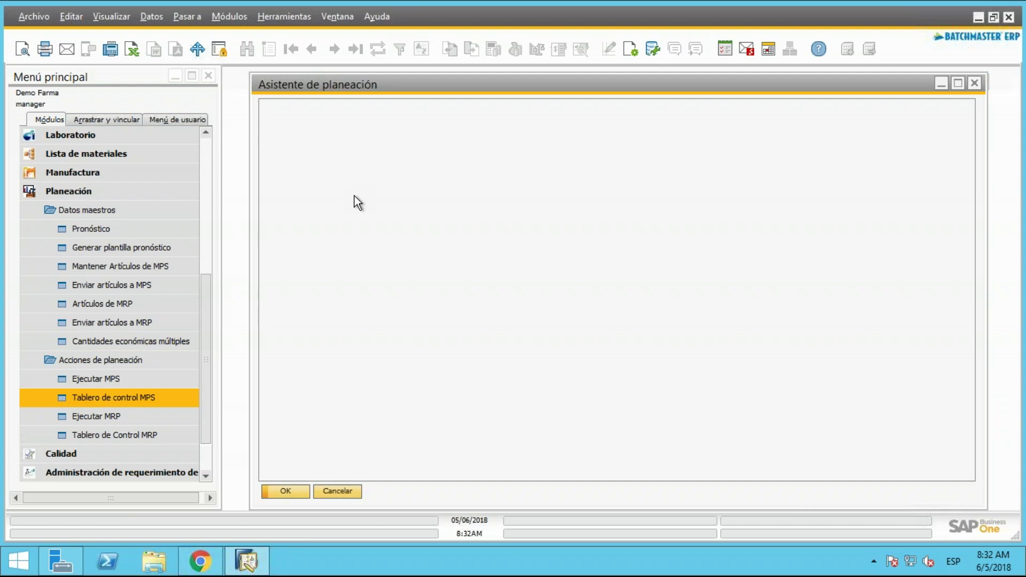
click(958, 84)
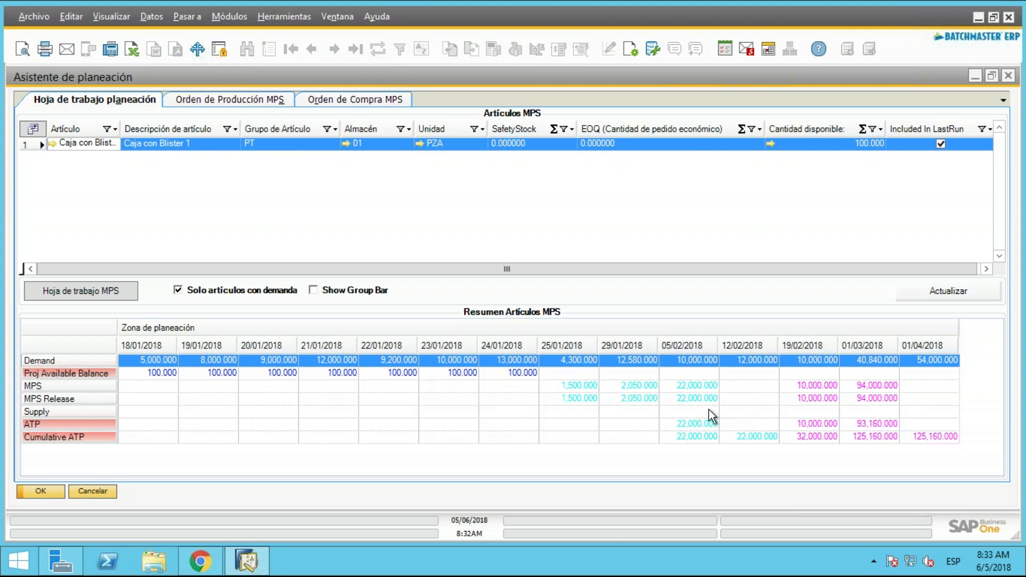
Bring up the Orden de Producción MPS list and refresh it with the current orders.
click(229, 103)
click(74, 125)
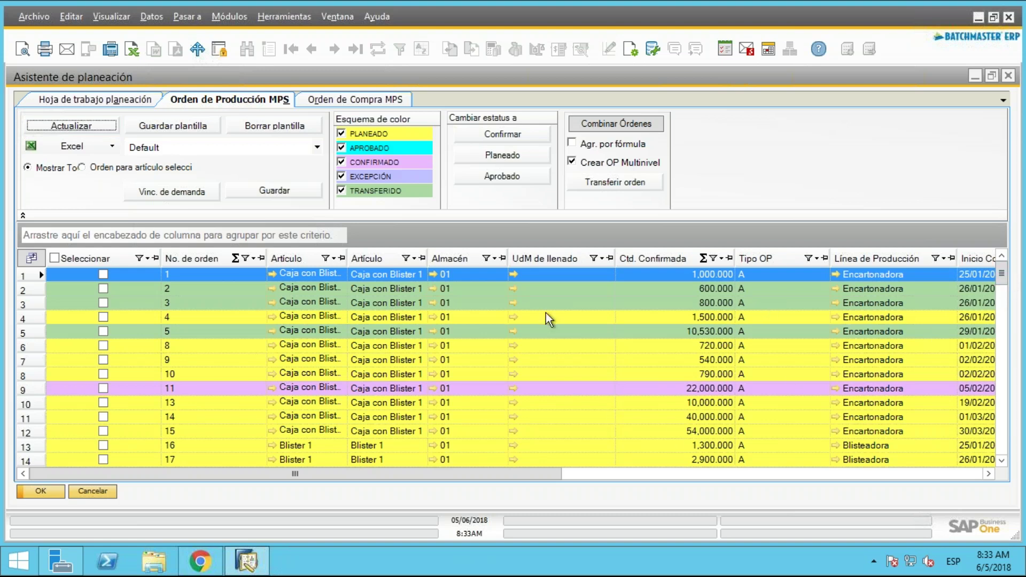
click(1003, 277)
mouse_move(1002, 278)
mouse_down()
mouse_move(1016, 363)
mouse_move(1010, 435)
mouse_move(1007, 266)
mouse_up()
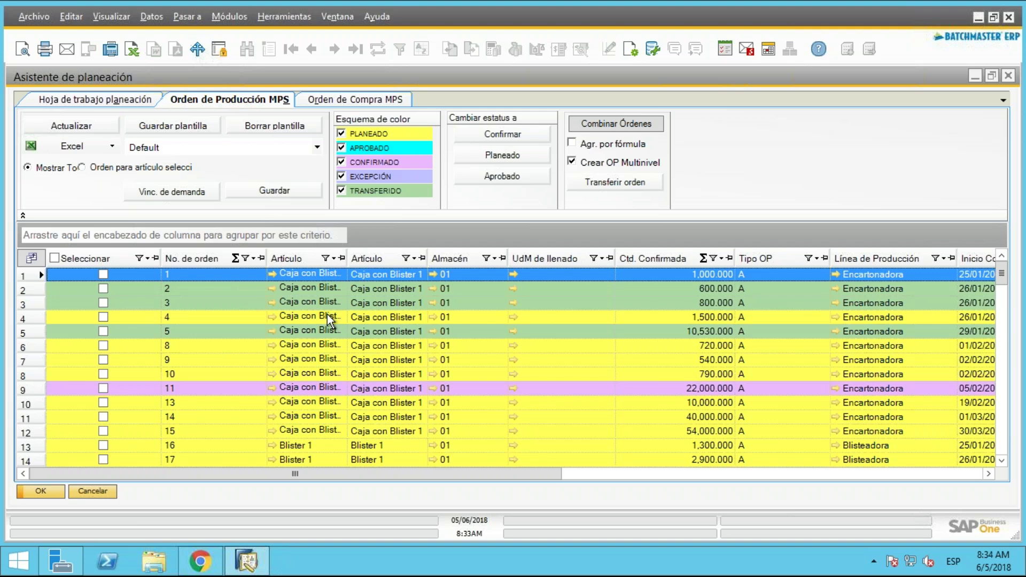
Mark Caja con Blister 1 production order 4 and clear its selection again.
click(105, 320)
click(105, 318)
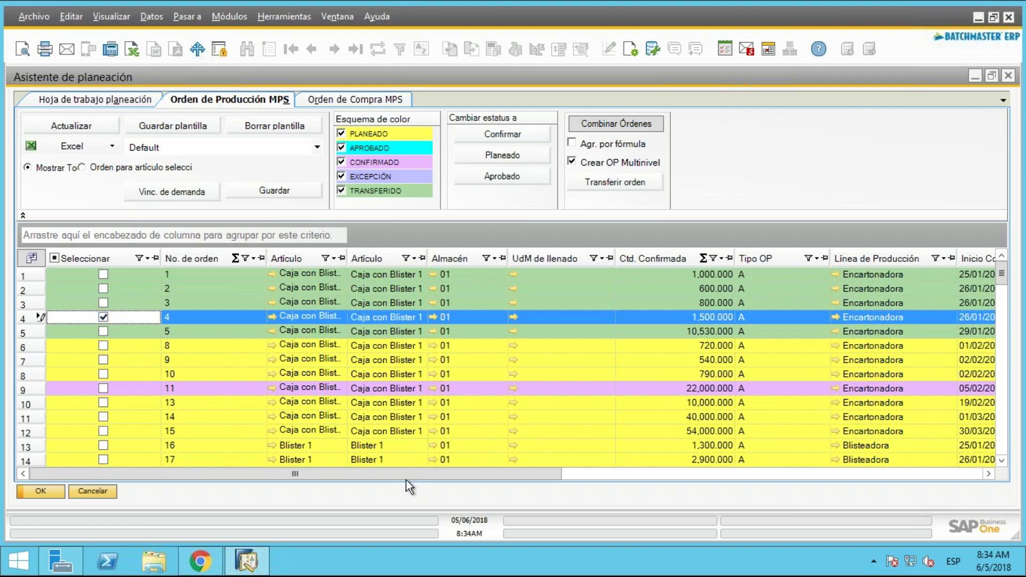
click(103, 317)
click(235, 354)
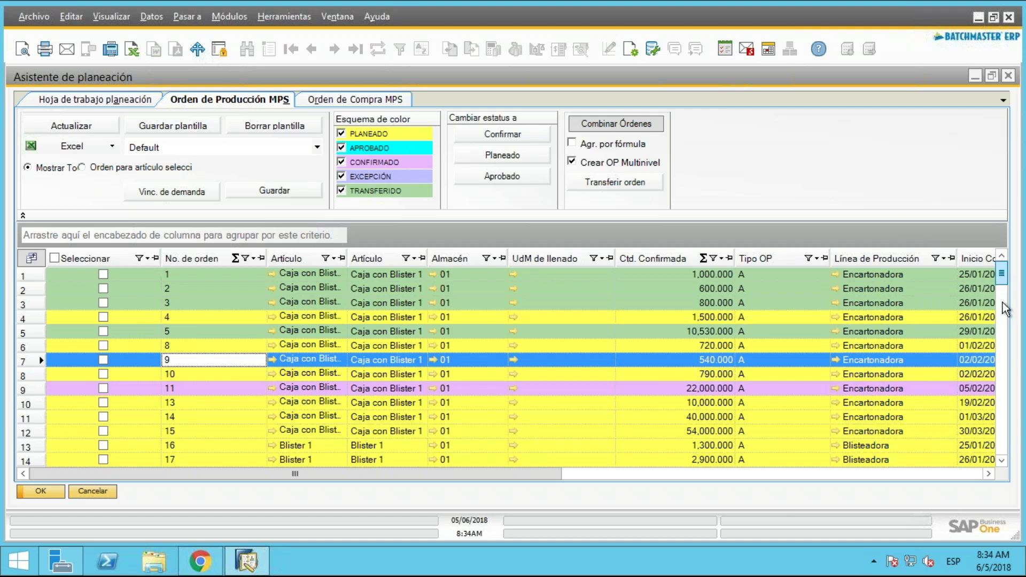
Examine the MPS production orders from Caja con Blister 1 through to the Premezcla B orders, comparing their status colors.
scroll(1004, 340, down, 2)
scroll(993, 389, down, 8)
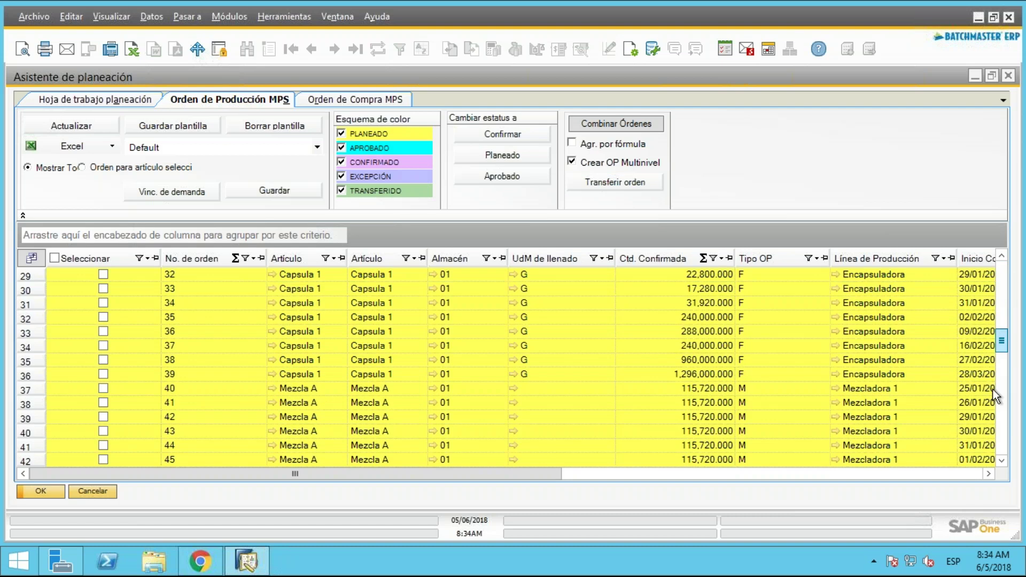
scroll(992, 389, down, 14)
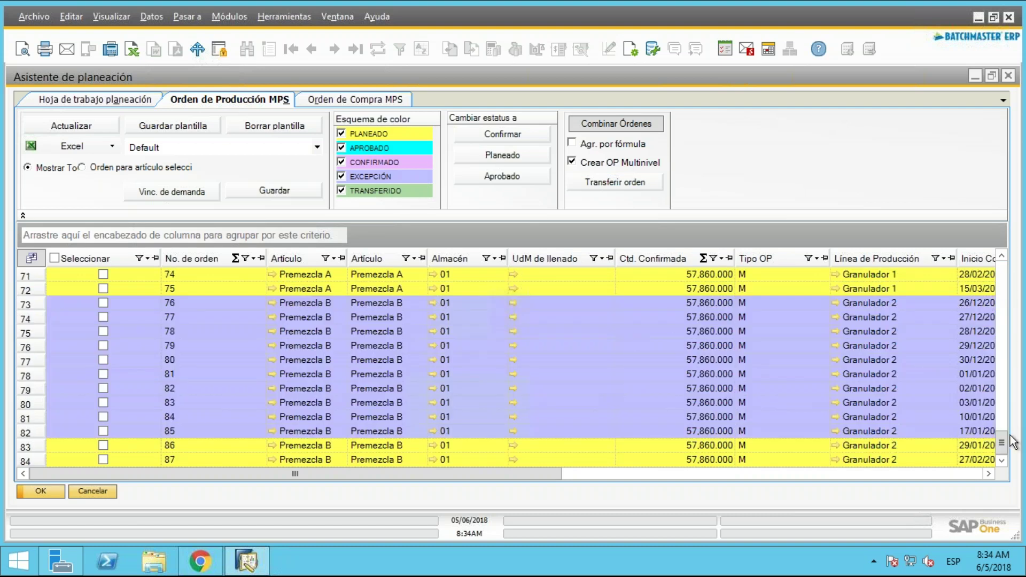
drag(1001, 441, 990, 297)
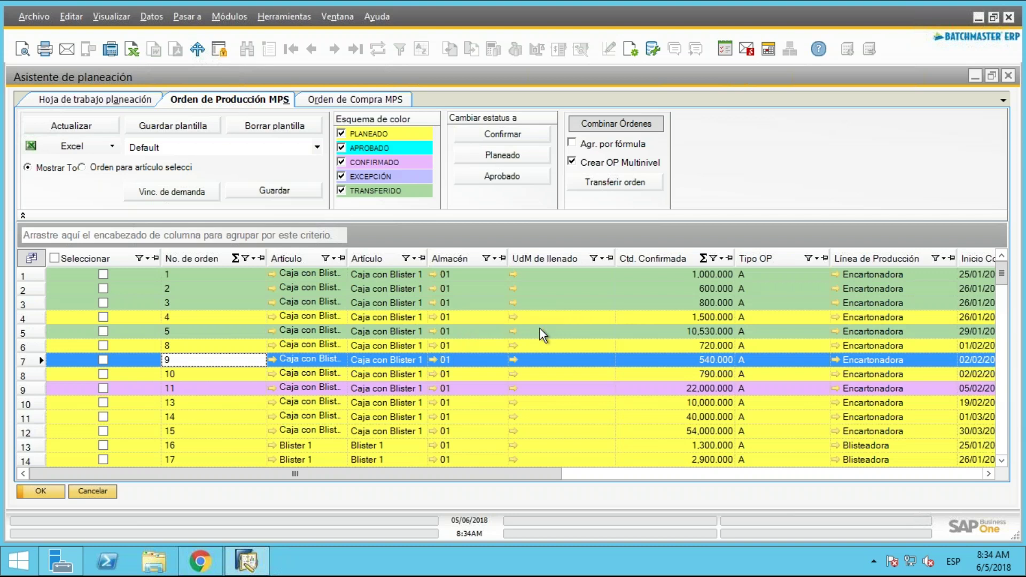
click(716, 316)
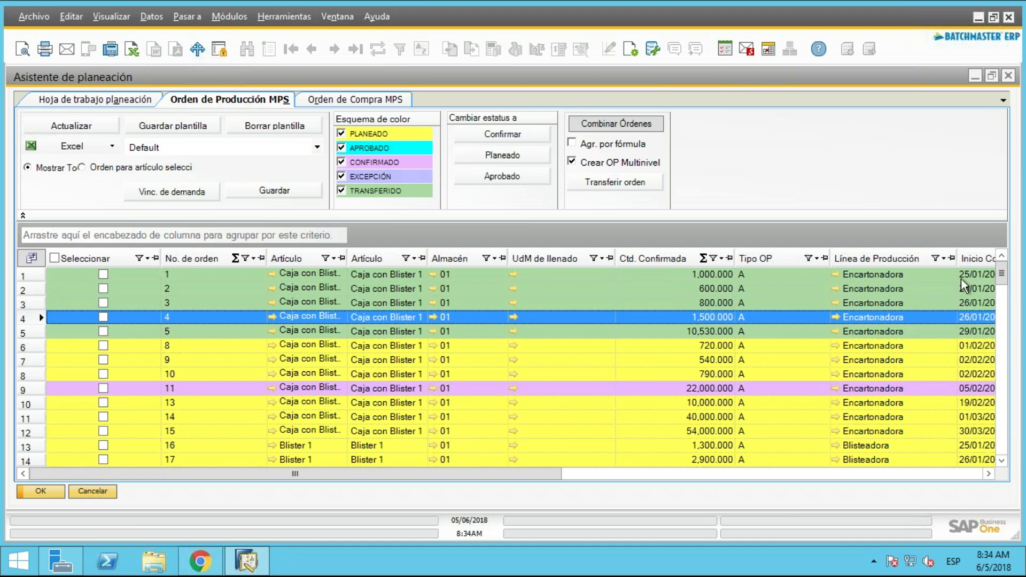
drag(1003, 275, 1003, 487)
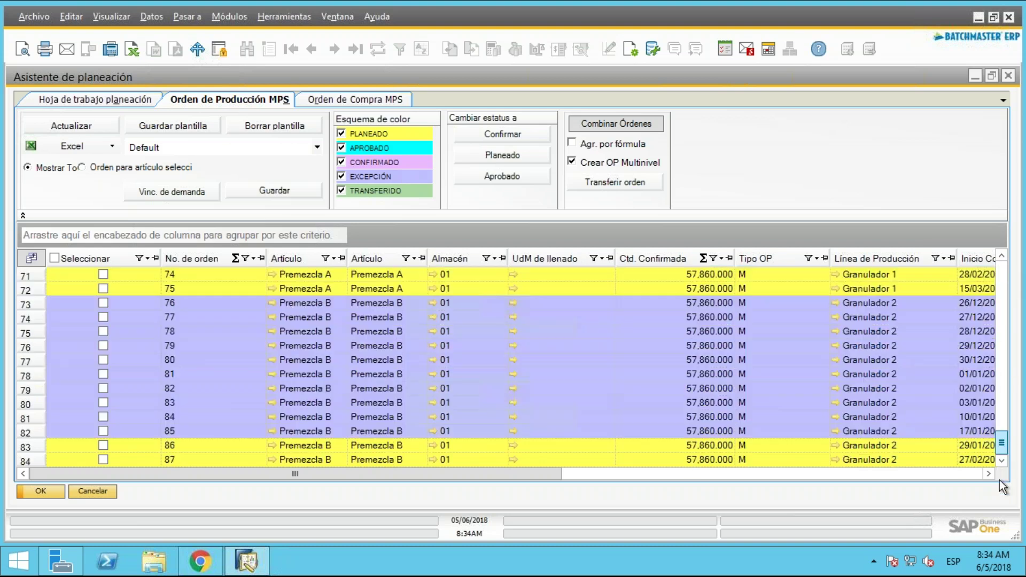
drag(1005, 445, 992, 251)
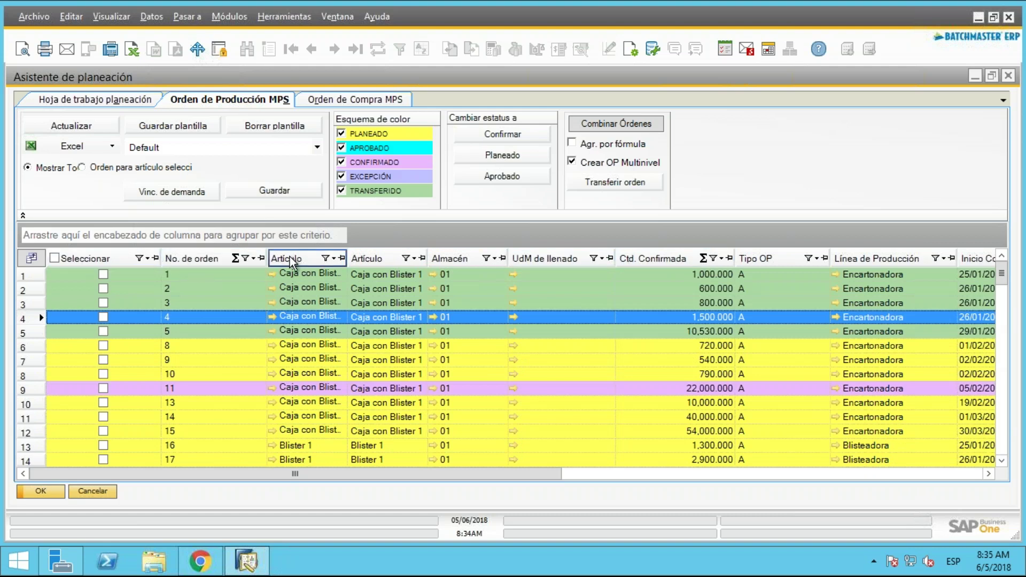
Group the MPS production orders by Artículo and expand the Blister 1 group.
drag(289, 261, 201, 233)
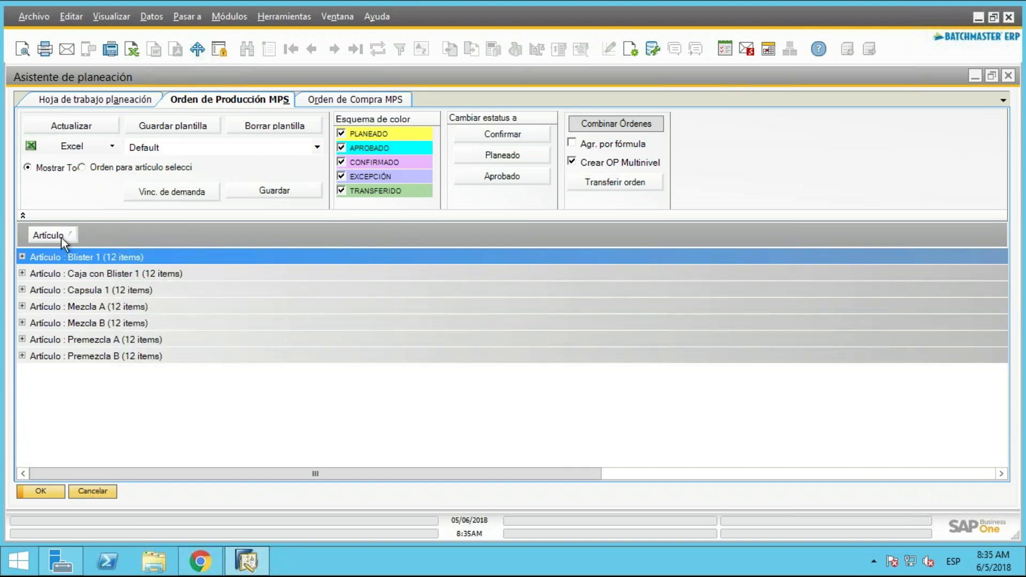
click(21, 256)
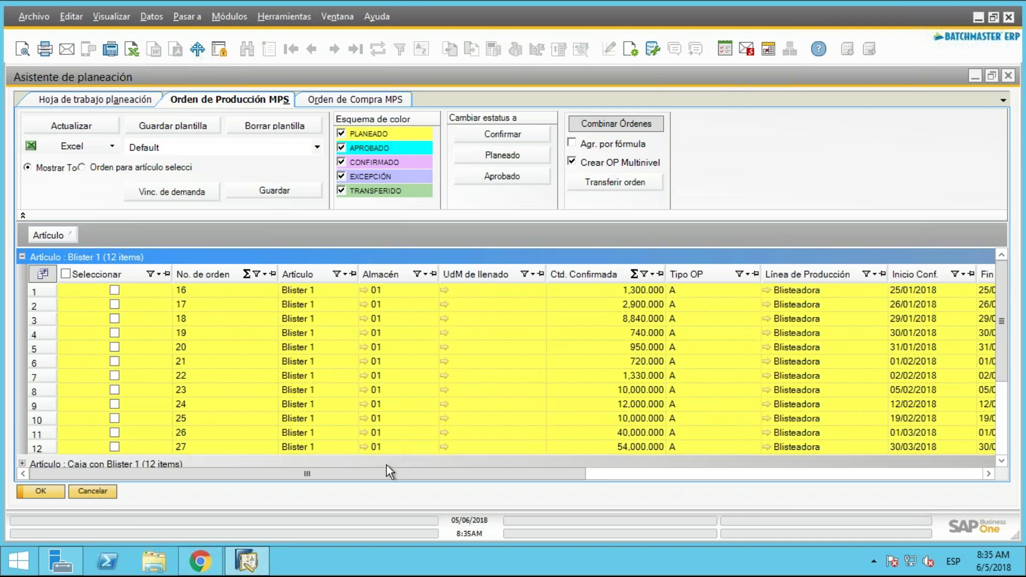
drag(394, 479, 203, 451)
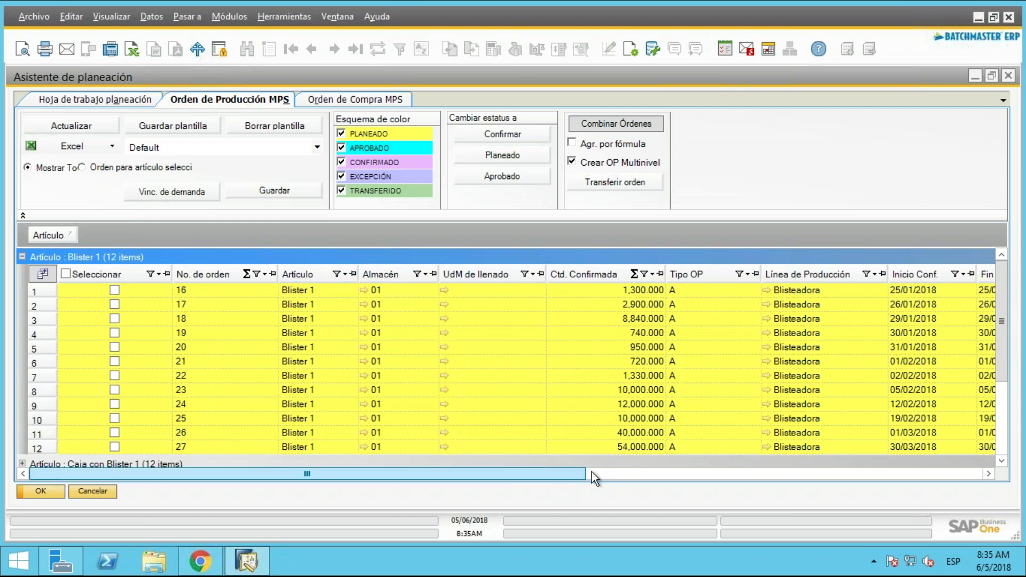
Add Línea de Producción as a second grouping level and expand Blister 1's Blisteadora orders for review.
click(608, 473)
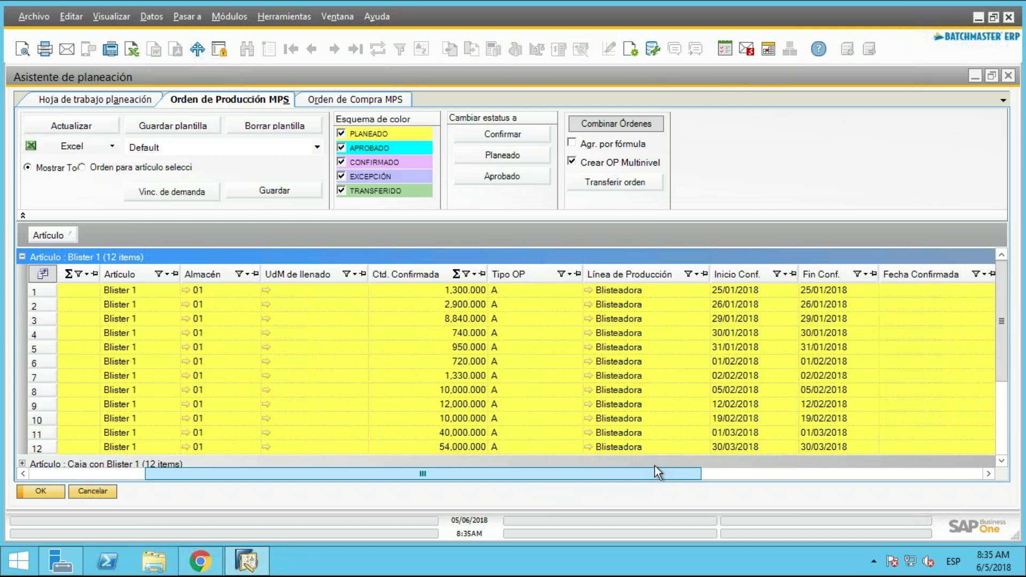
drag(628, 273, 368, 236)
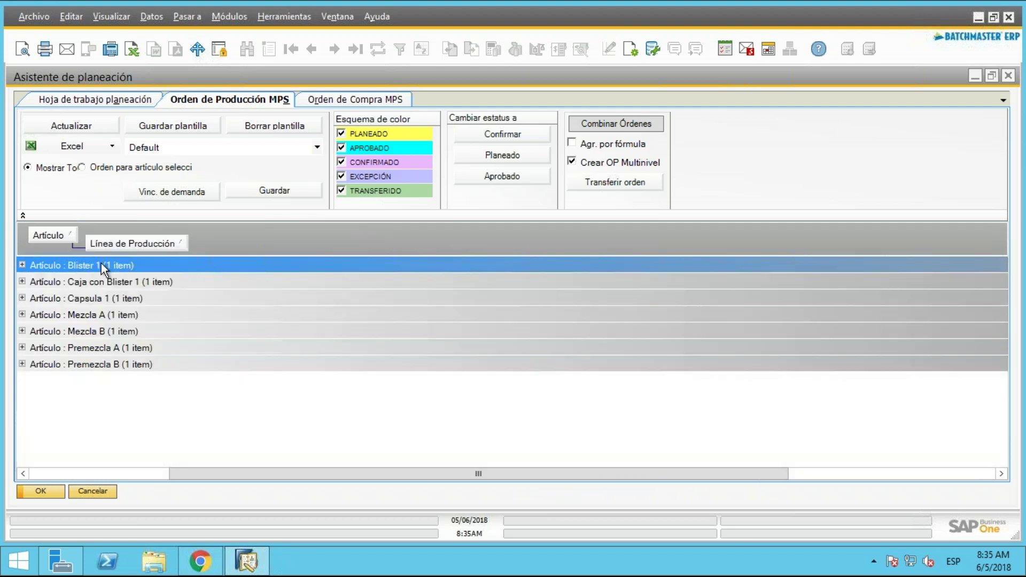
click(22, 264)
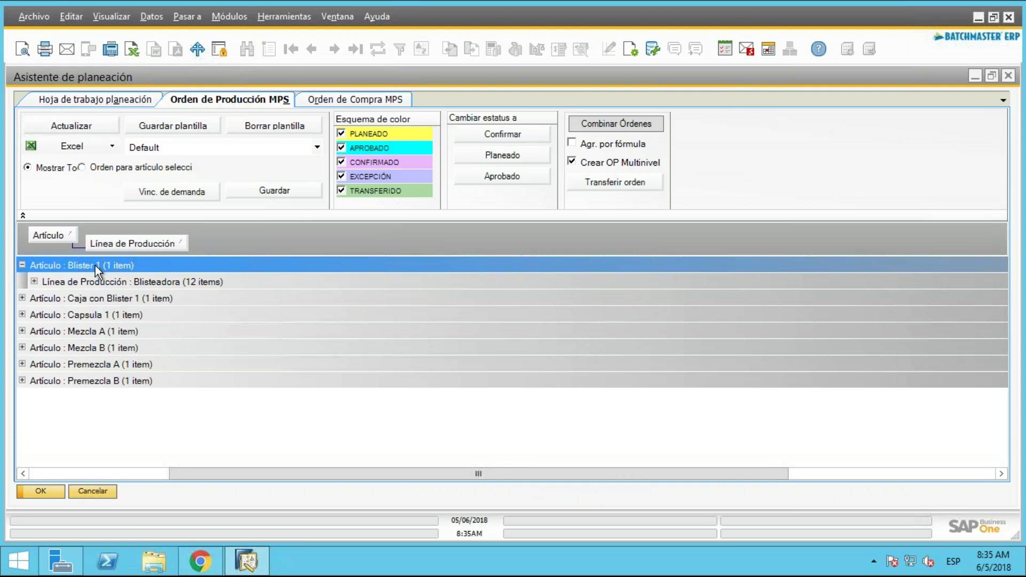
click(34, 282)
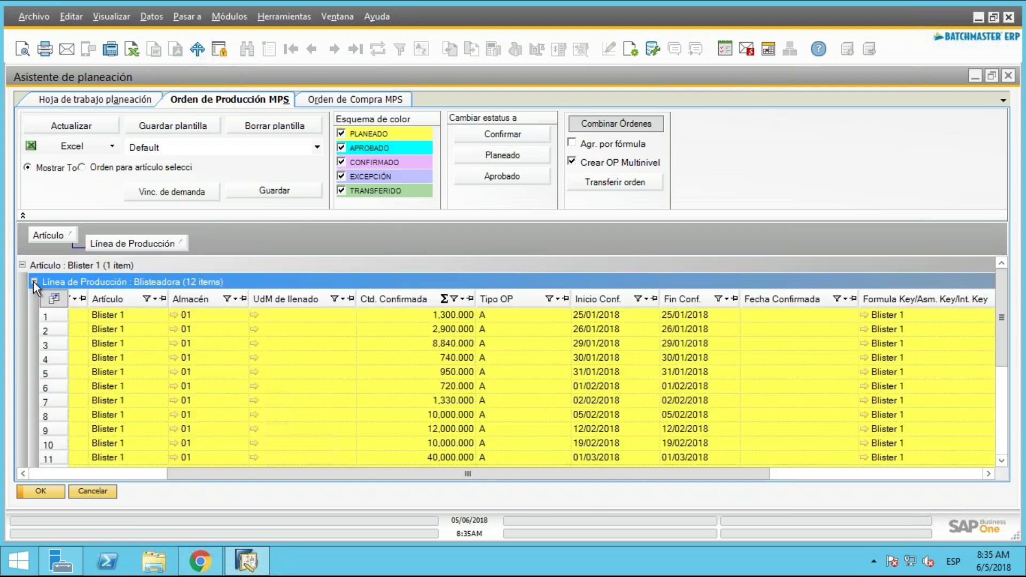
scroll(441, 316, down, 2)
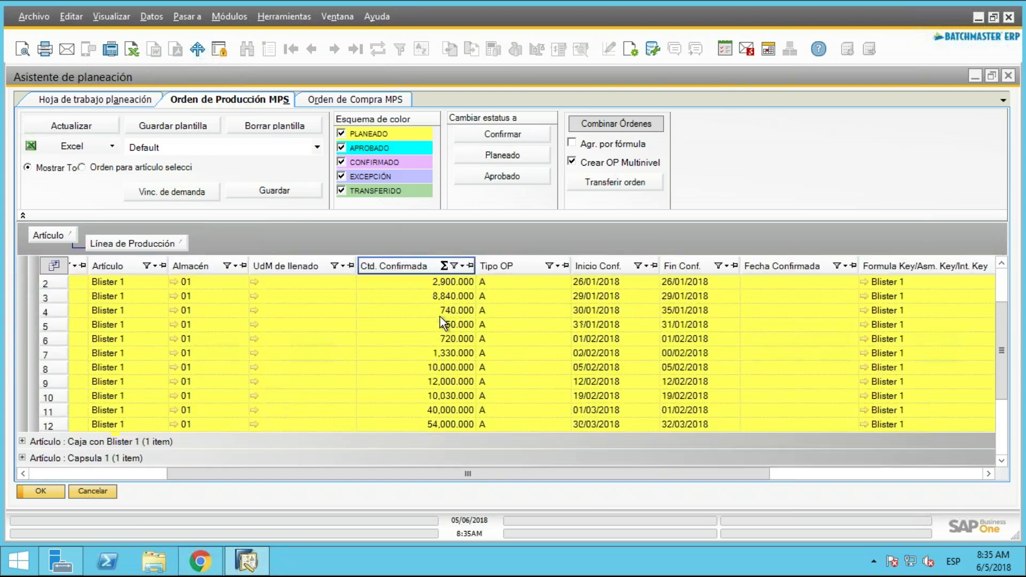
scroll(472, 315, up, 3)
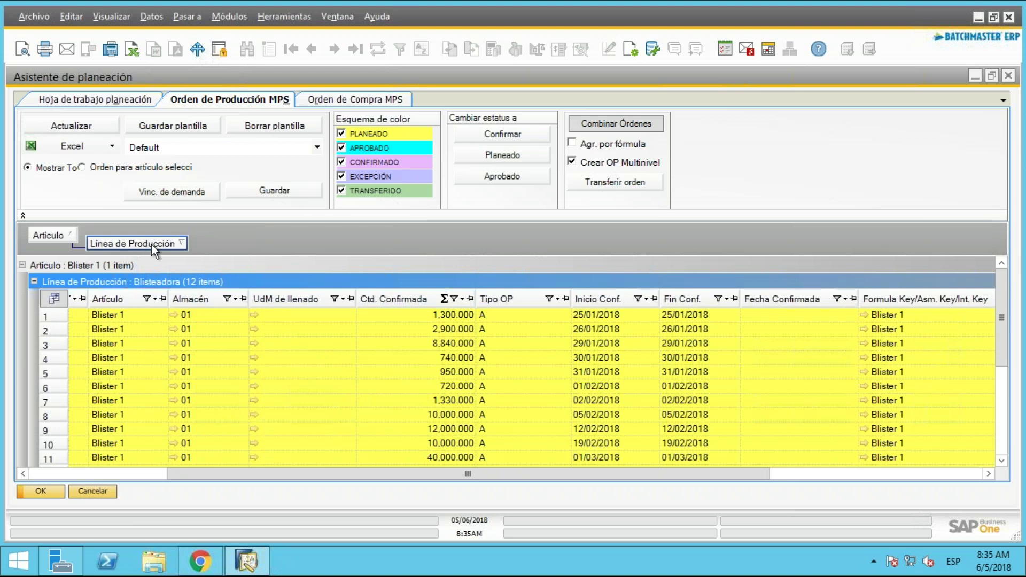
Remove the Línea de Producción and Artículo groupings from the production order list.
drag(152, 245, 342, 313)
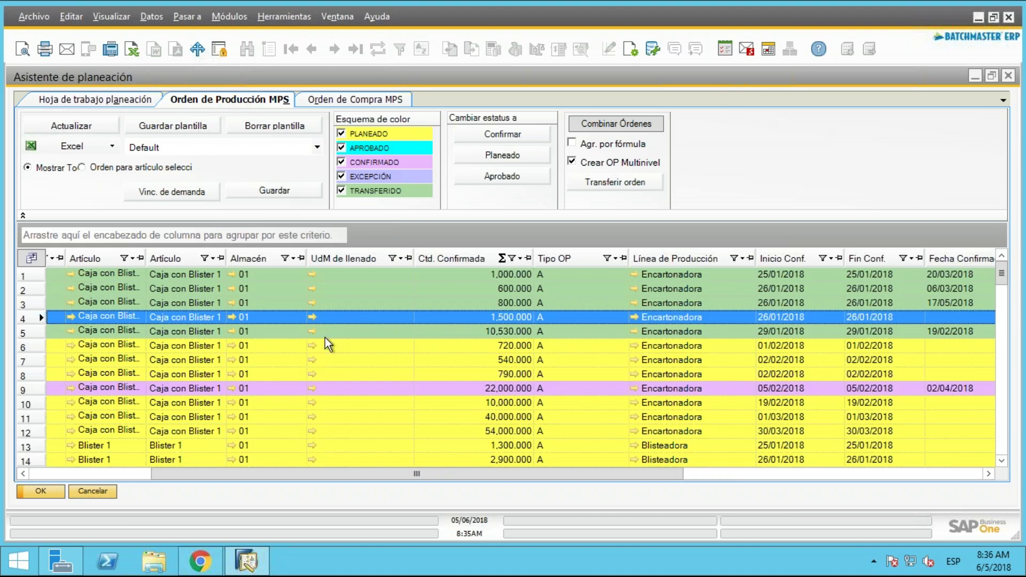
drag(237, 475, 38, 479)
Mark Caja con Blister 1 production order 4 and change its status to Aprobado.
click(103, 318)
click(148, 330)
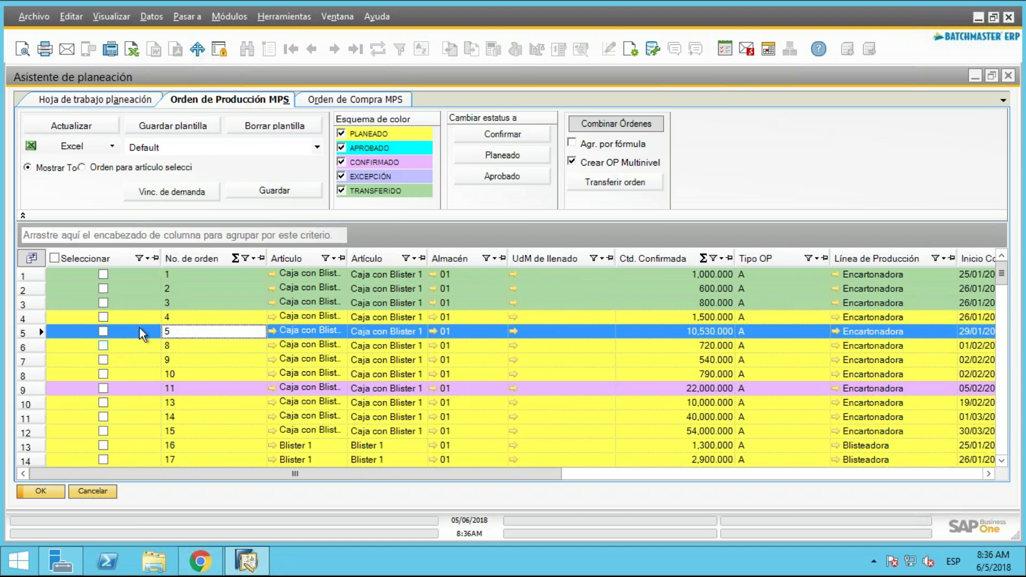
click(105, 318)
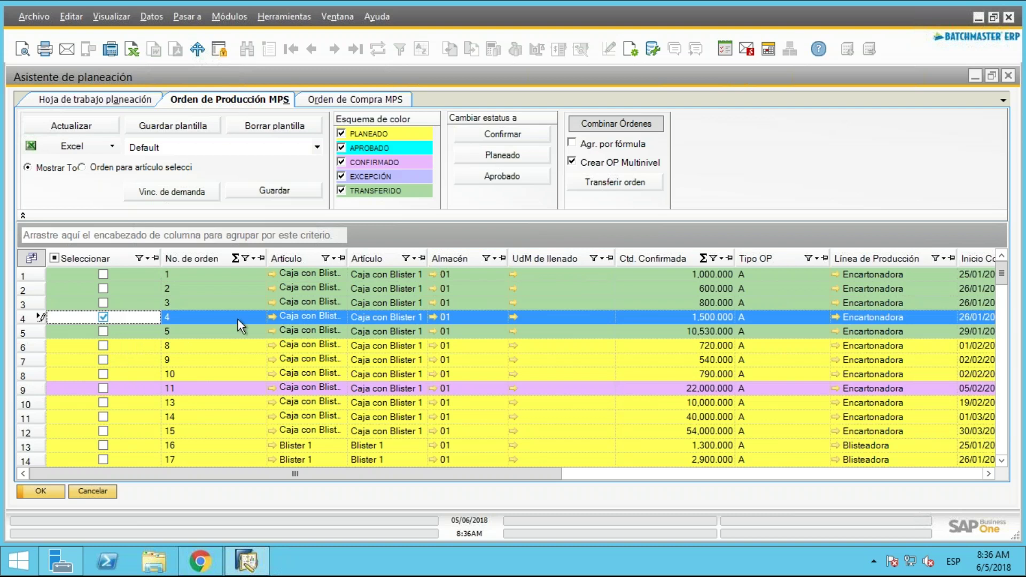
click(505, 176)
click(498, 333)
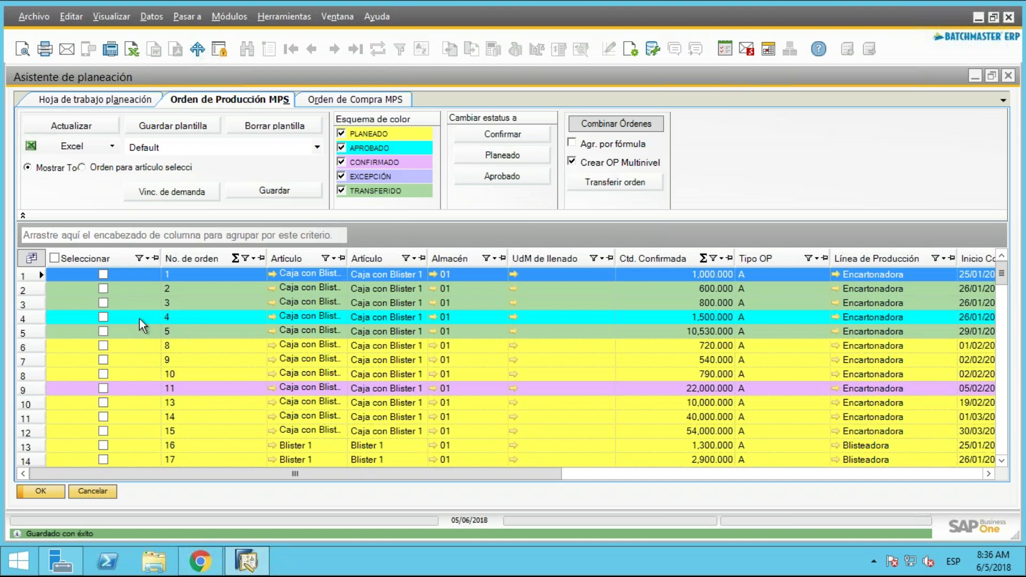
Mark Caja con Blister 1 production order 4 and change its status to Confirmado.
click(102, 318)
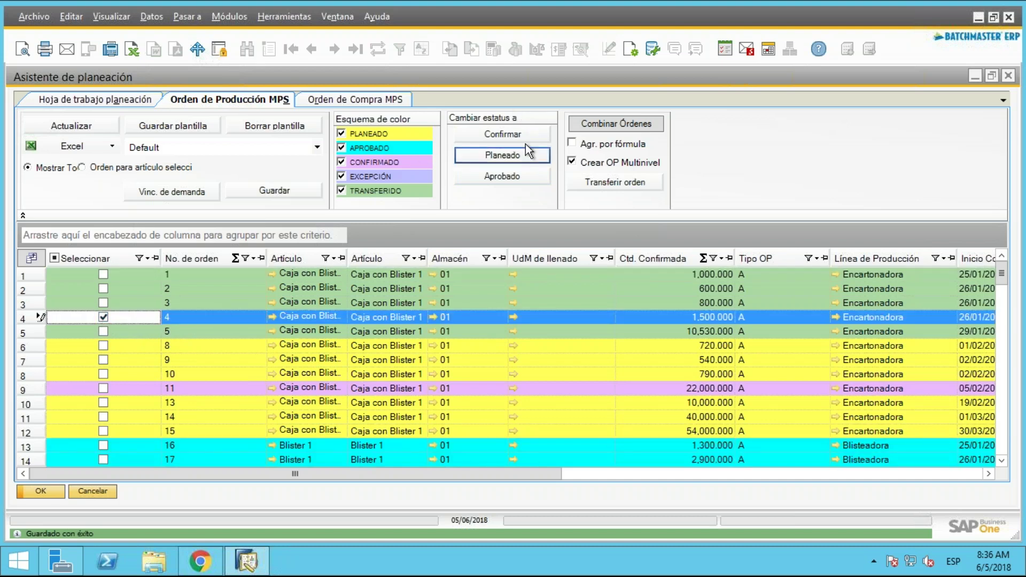
click(505, 136)
click(494, 333)
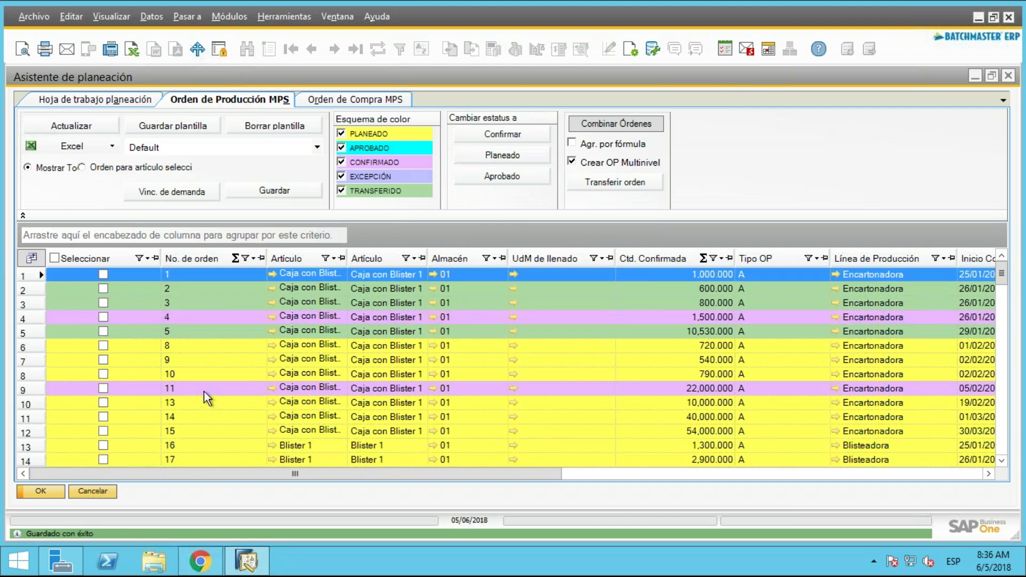
Sort the MPS production orders by No. OP in descending order and check the field of order 4.
drag(294, 477, 695, 474)
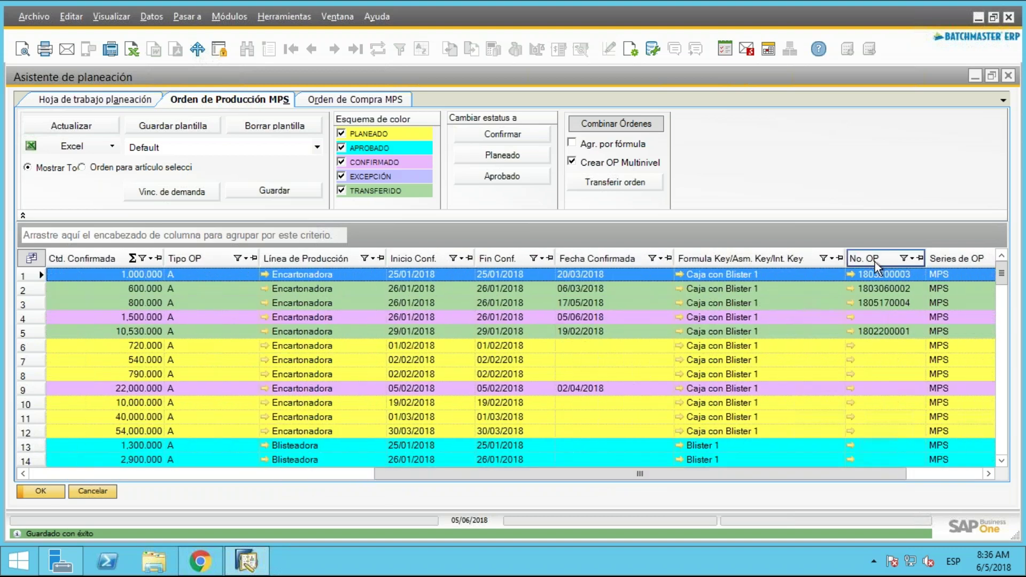
click(875, 262)
click(866, 261)
click(866, 332)
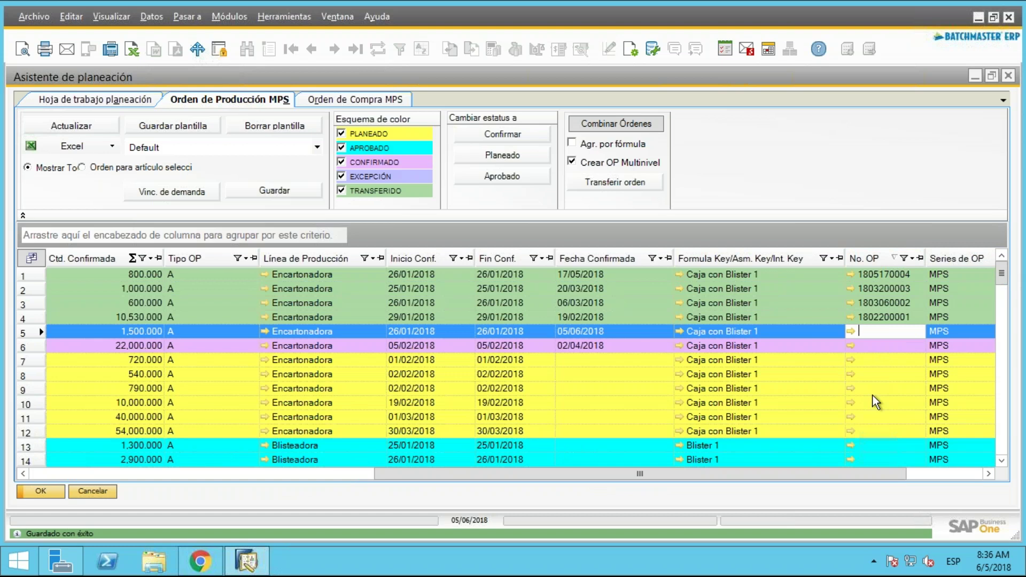
Transfer confirmed Caja con Blister 1 order 4 to production with Crear OP Multinivel enabled.
drag(663, 473, 300, 474)
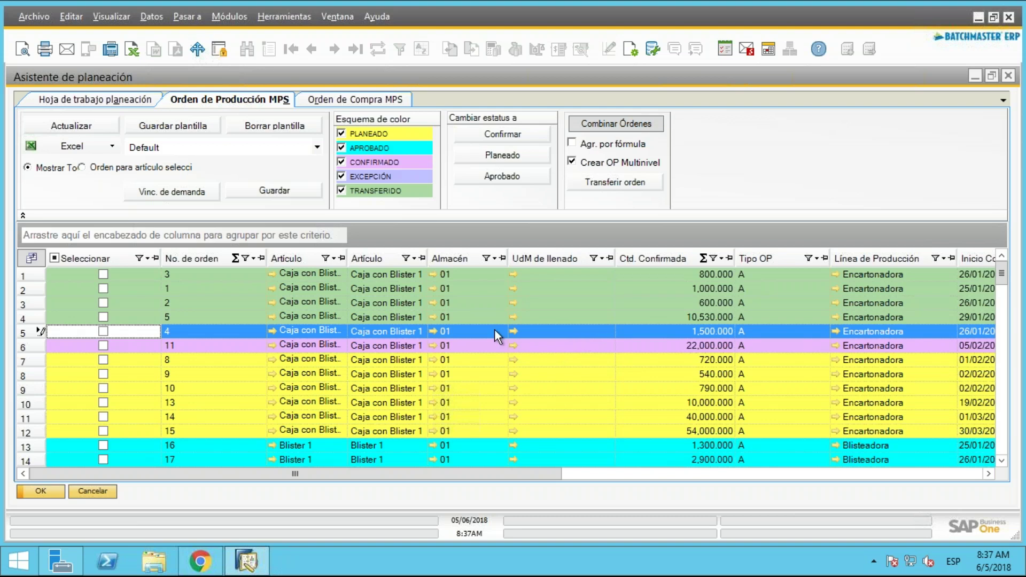
click(184, 344)
click(631, 183)
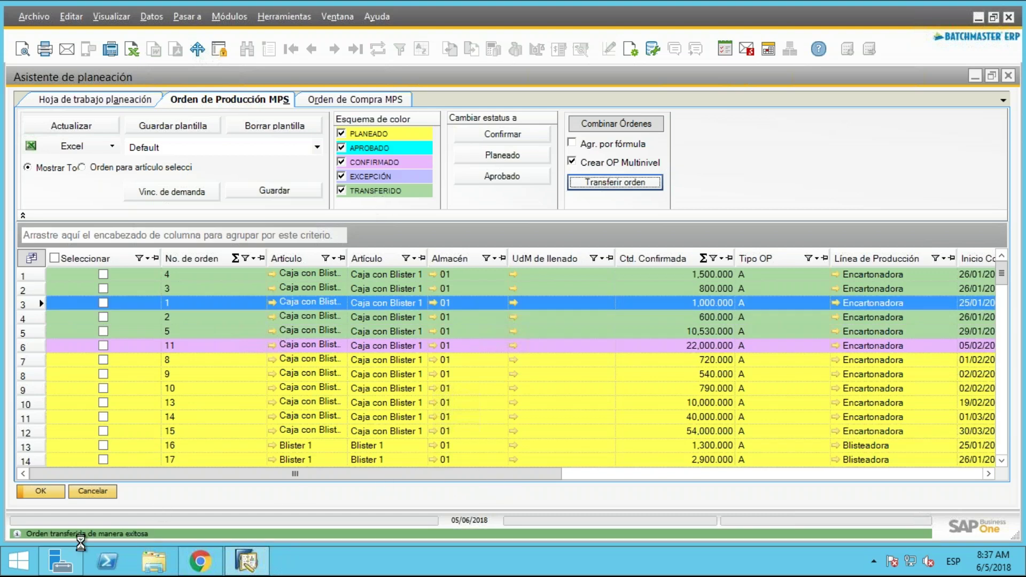
Open the multilevel production order linked to the transferred 10,530-unit Caja con Blister 1 order and maximize its window.
drag(265, 472, 640, 358)
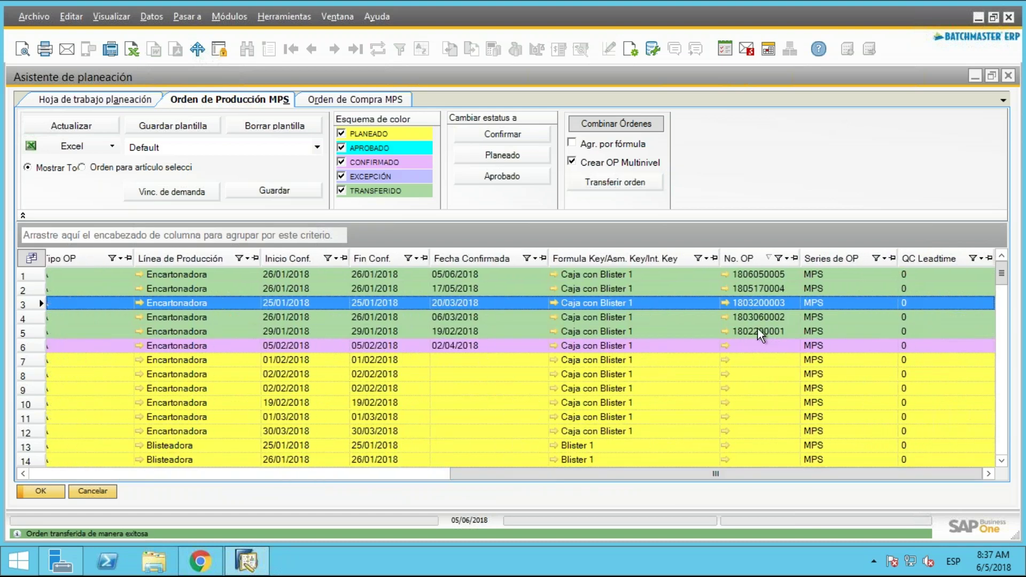
click(727, 330)
click(727, 331)
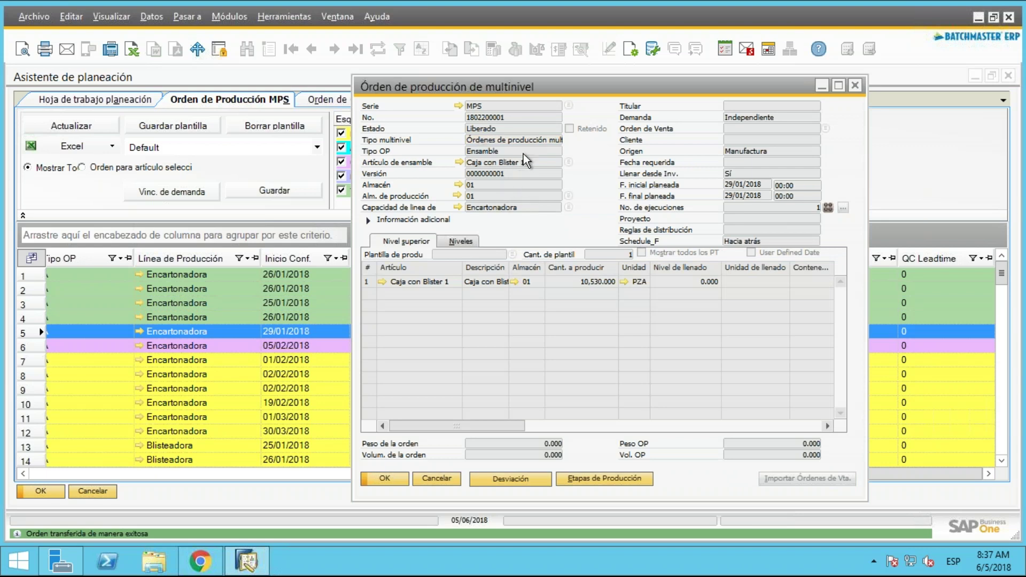
click(844, 87)
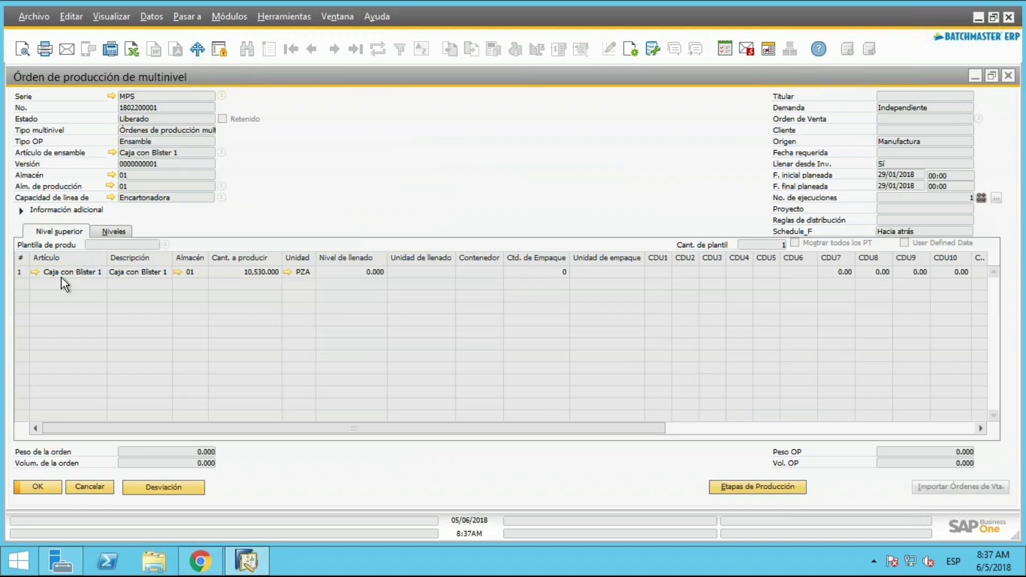
Review the multilevel order's top-level item and the production orders of all its levels, and close the order.
click(122, 232)
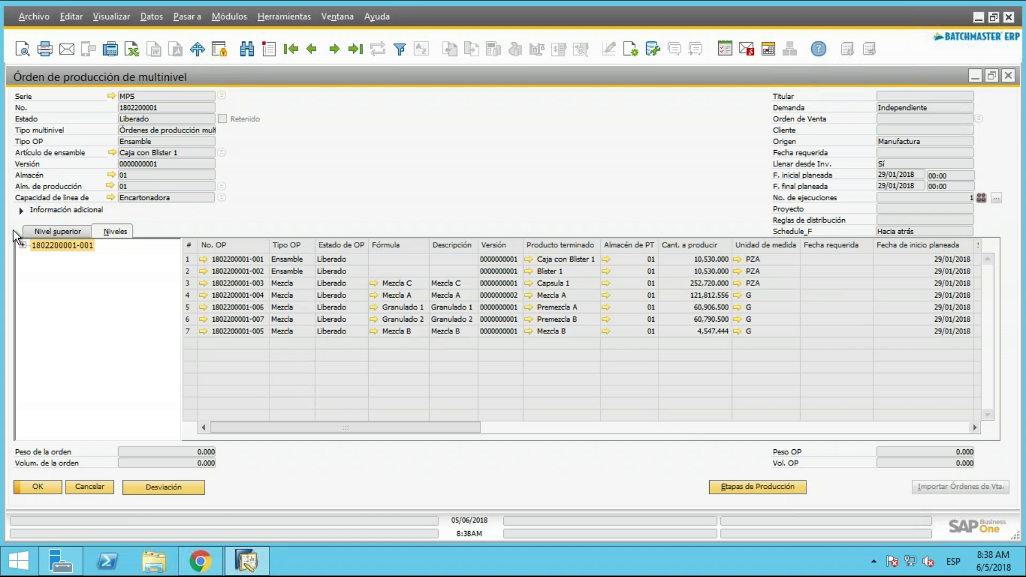
click(47, 231)
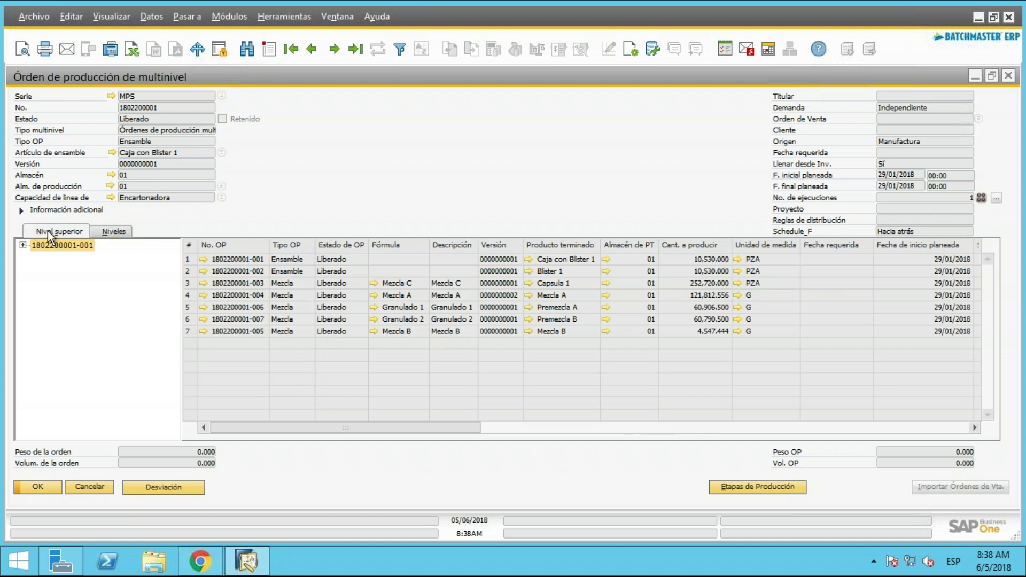
click(117, 232)
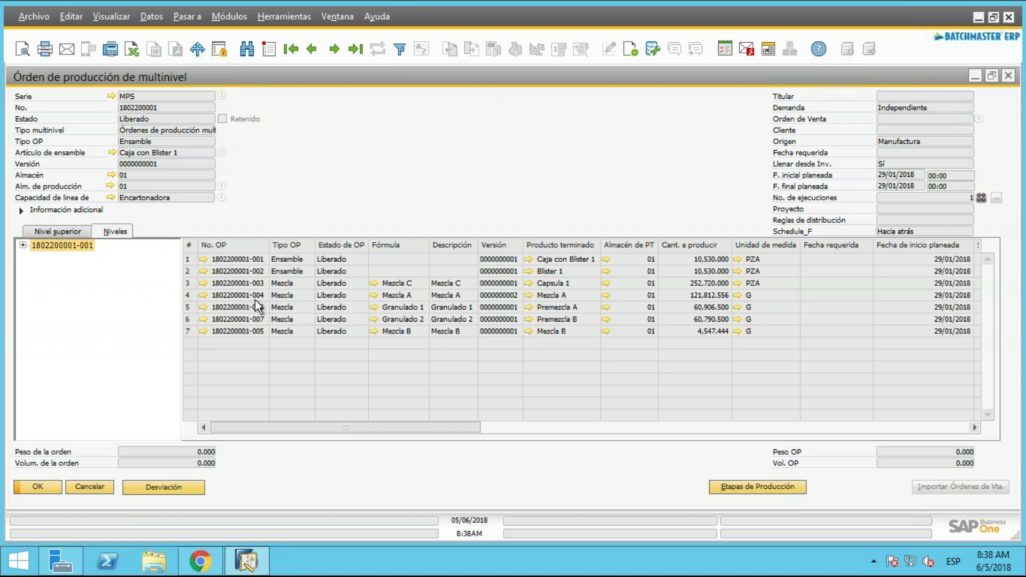
click(1012, 79)
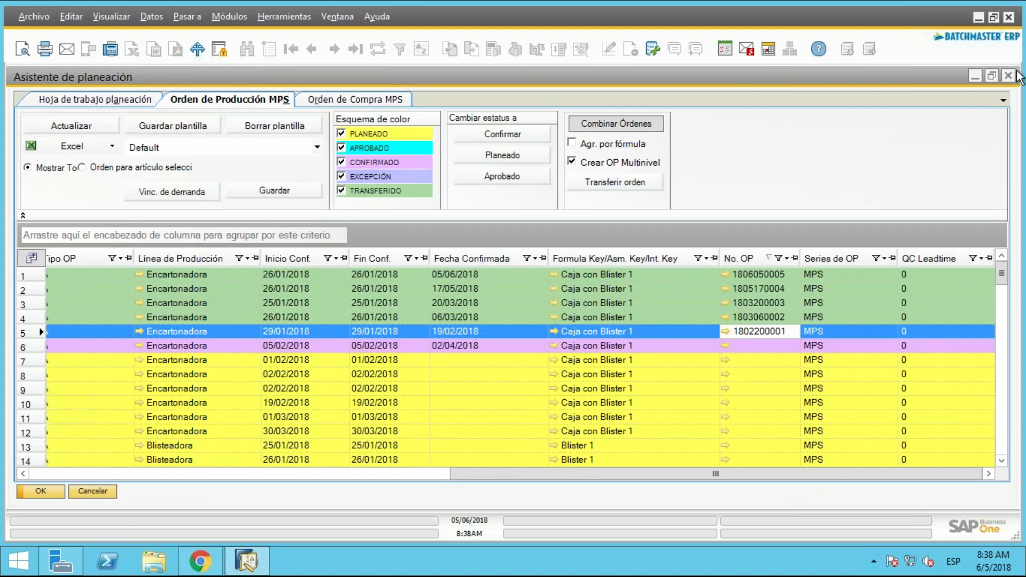
Close the planning assistant and open the Programador de producción from the production utilities, maximized.
click(1009, 75)
click(83, 173)
scroll(135, 400, down, 3)
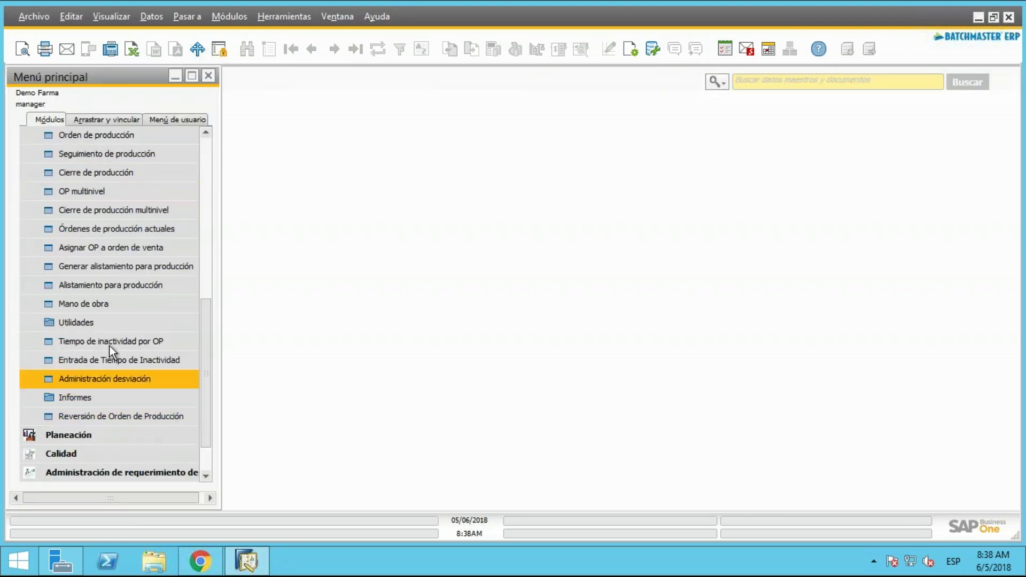
click(101, 322)
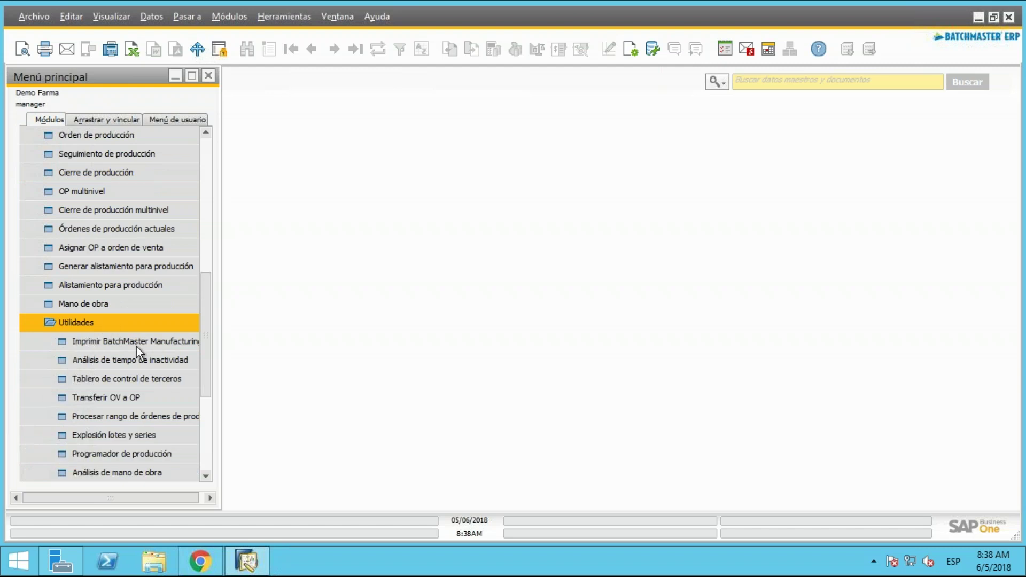
scroll(168, 386, down, 1)
click(156, 436)
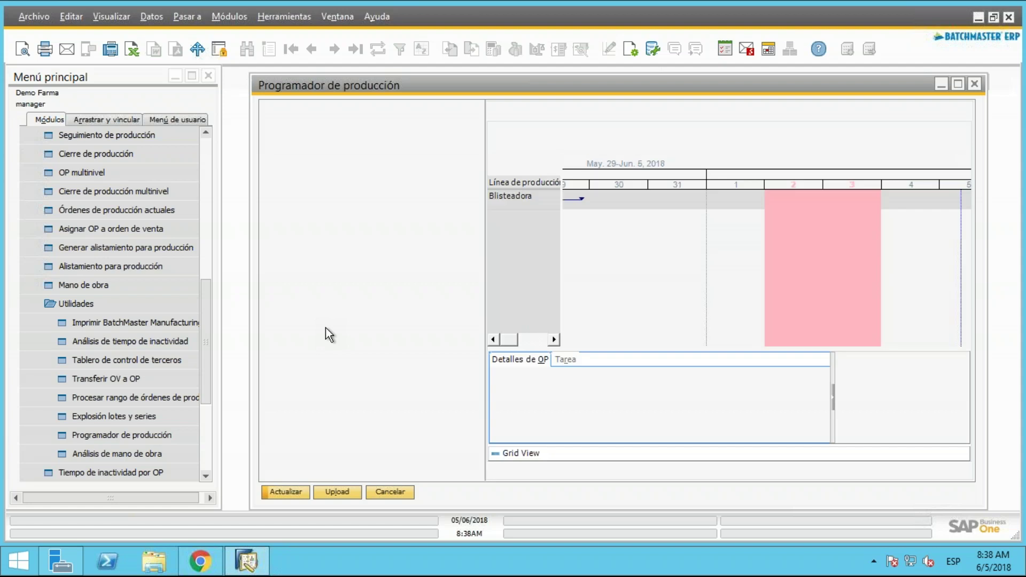
click(958, 84)
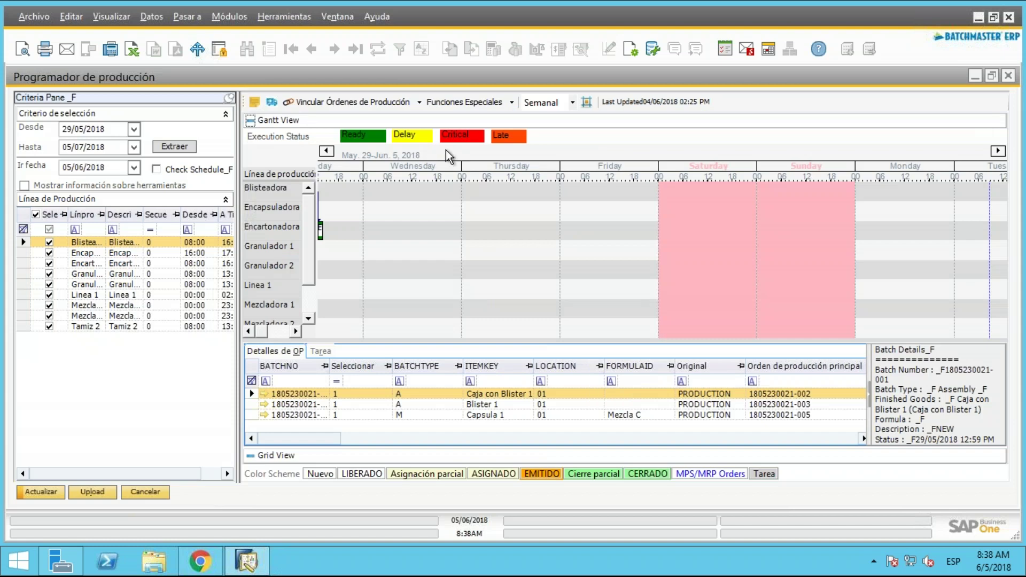
Set the scheduler's start date to 01/03/2018 and extract the orders for that period.
click(134, 130)
click(35, 146)
click(36, 146)
click(102, 171)
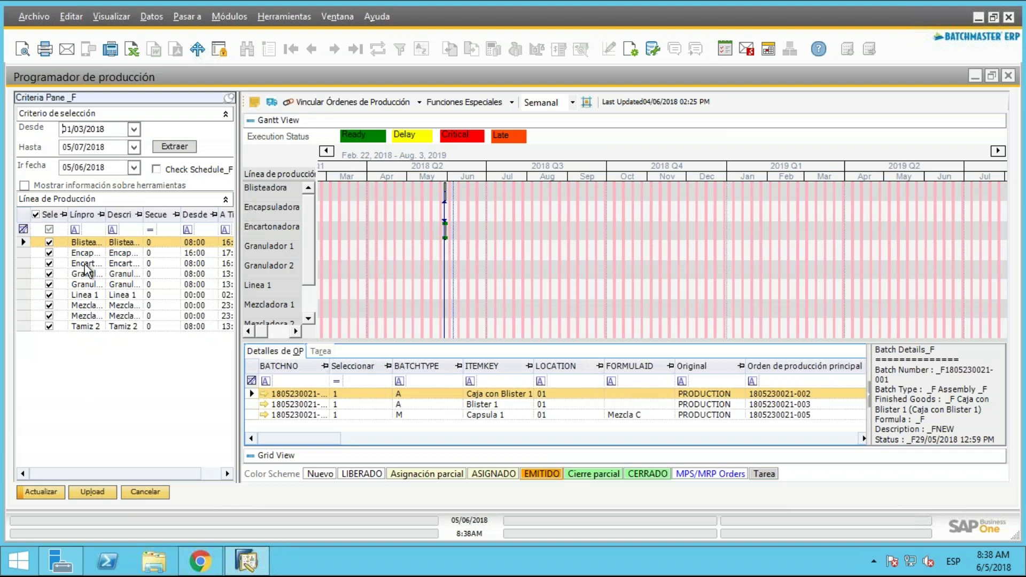
click(174, 147)
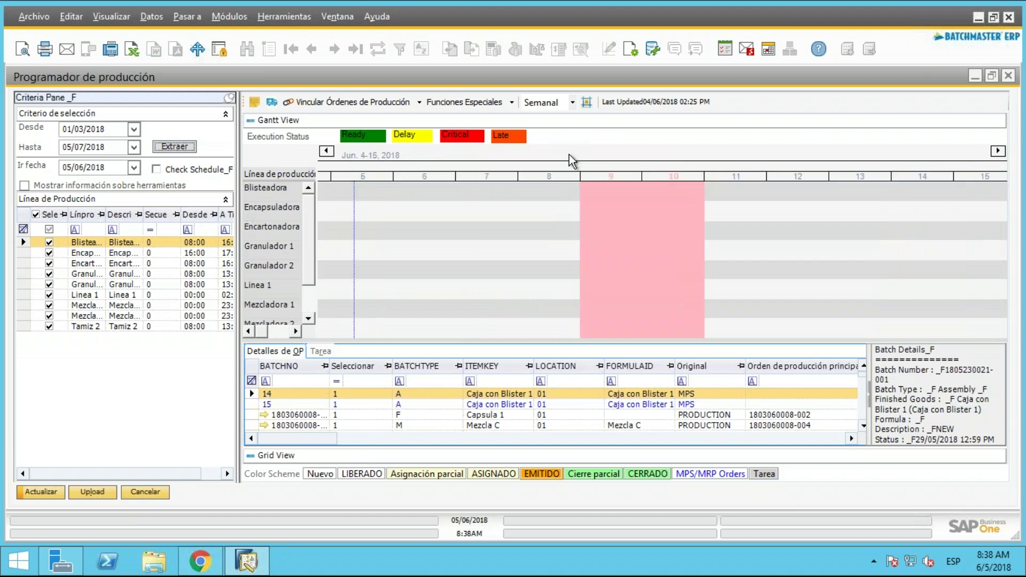
Show the March 2018 orders in the Gantt chart and enlarge the chart to include every line through Tamiz 2.
click(327, 152)
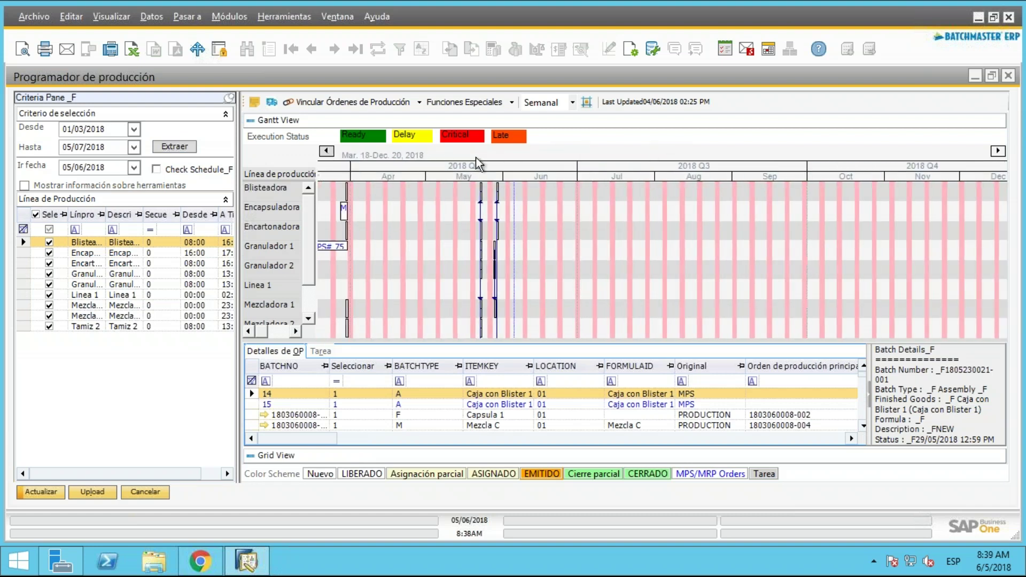
click(327, 151)
click(327, 152)
click(327, 152)
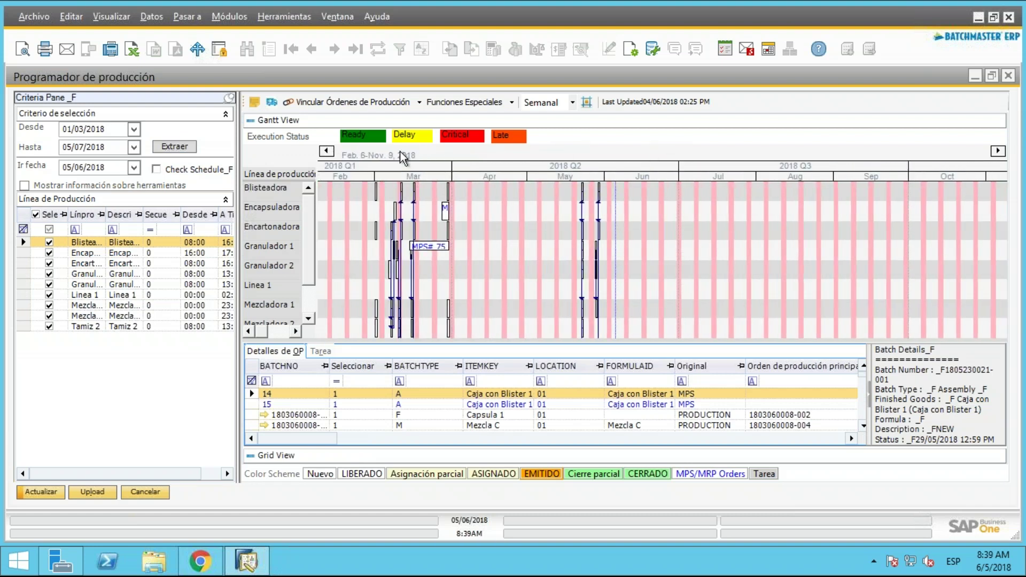
scroll(375, 155, up, 5)
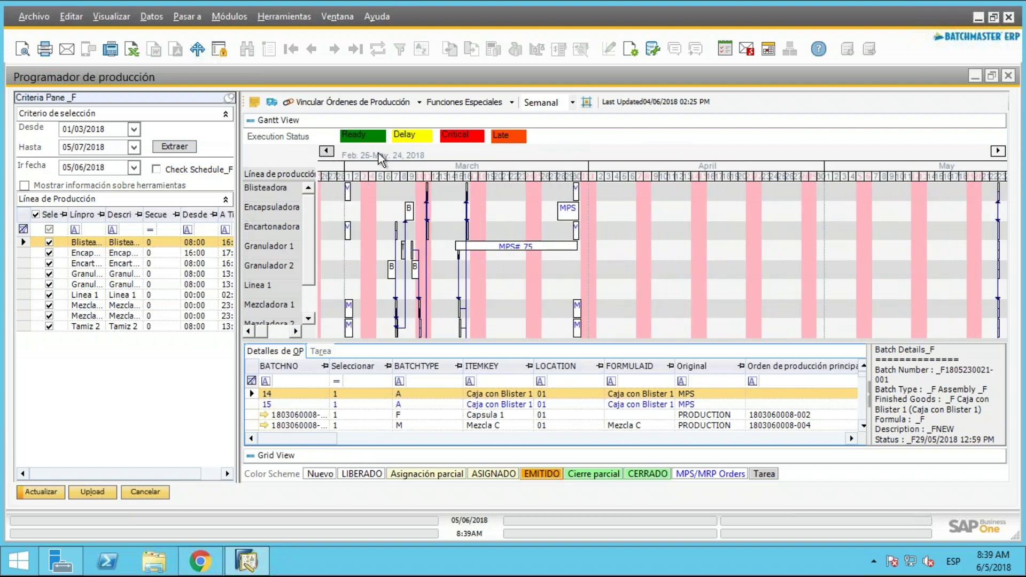
scroll(472, 161, up, 4)
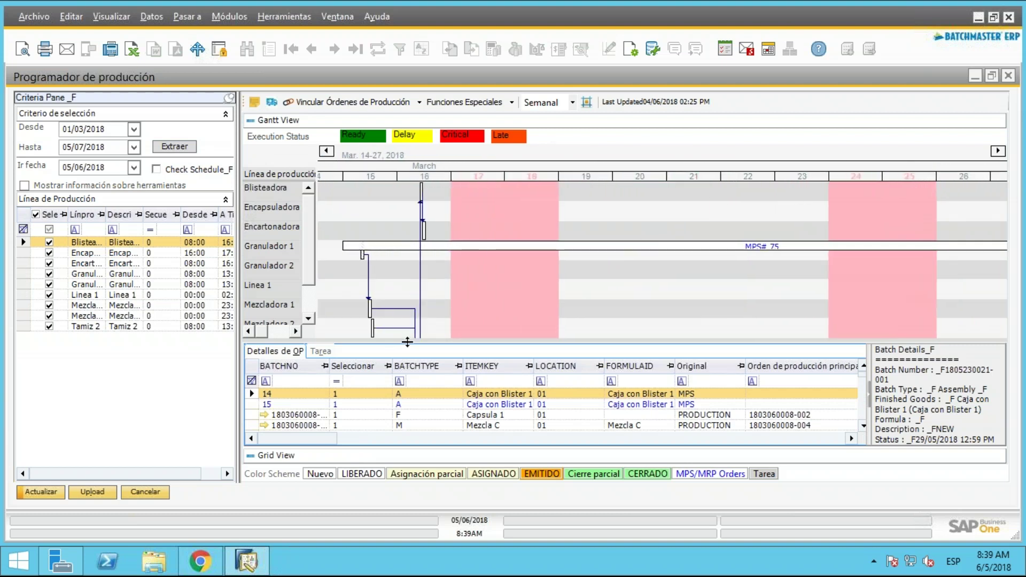
drag(408, 343, 394, 429)
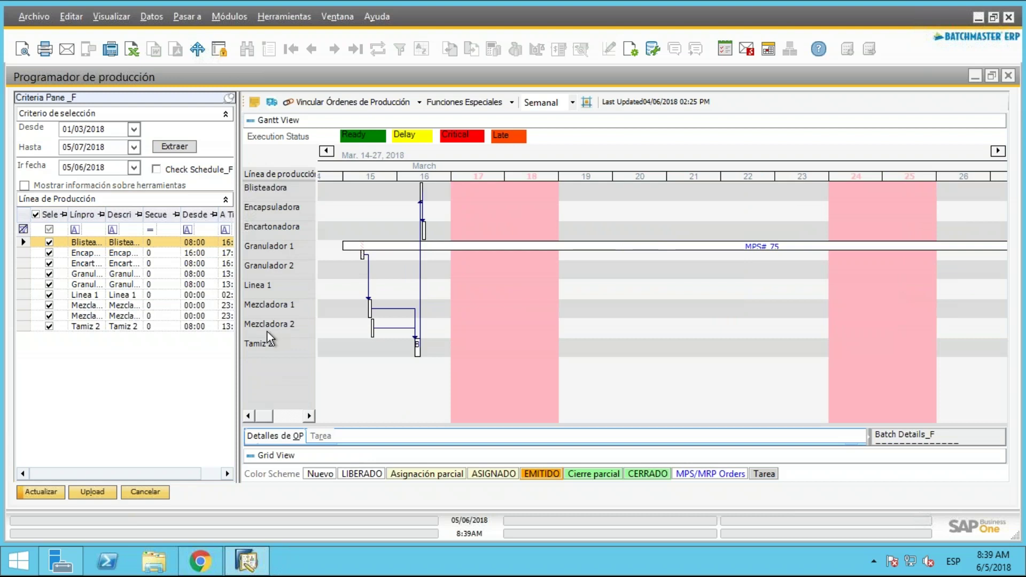
Reschedule the Encartonadora batch on Friday, March 16 to start at about 15:00 in the Gantt chart.
drag(377, 153, 344, 151)
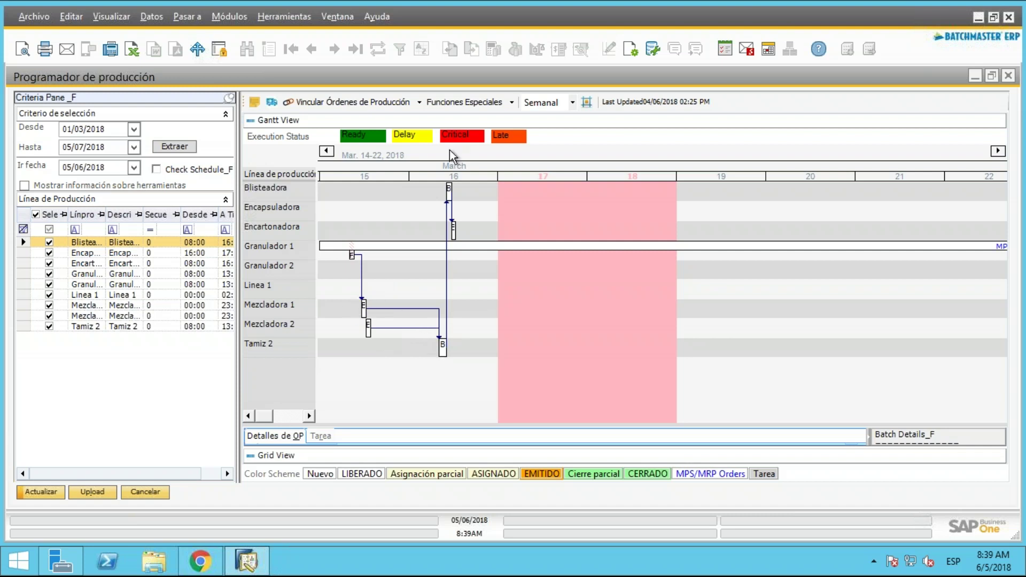
drag(457, 159, 328, 158)
click(326, 153)
click(326, 152)
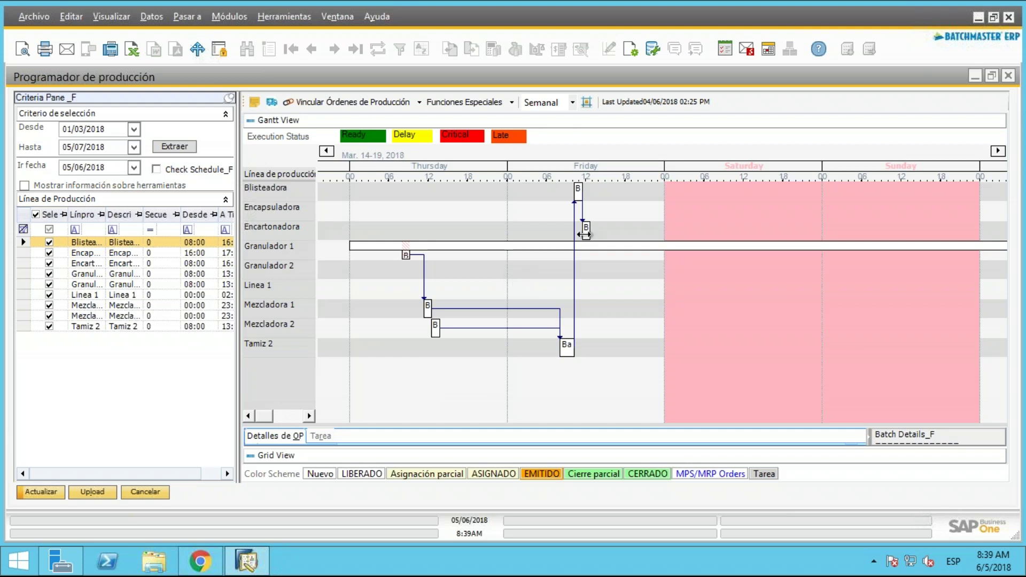
drag(545, 153, 642, 231)
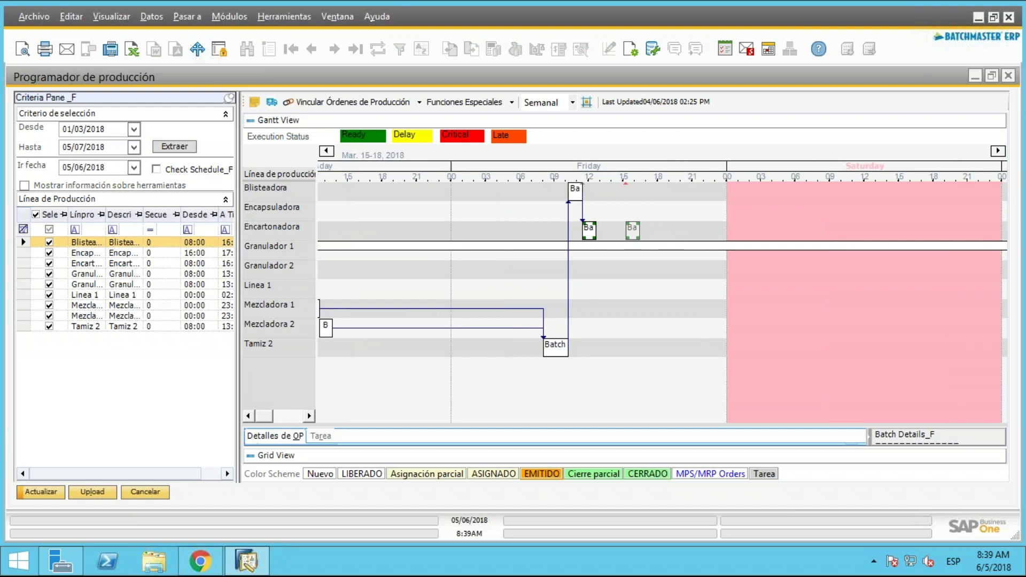
click(582, 337)
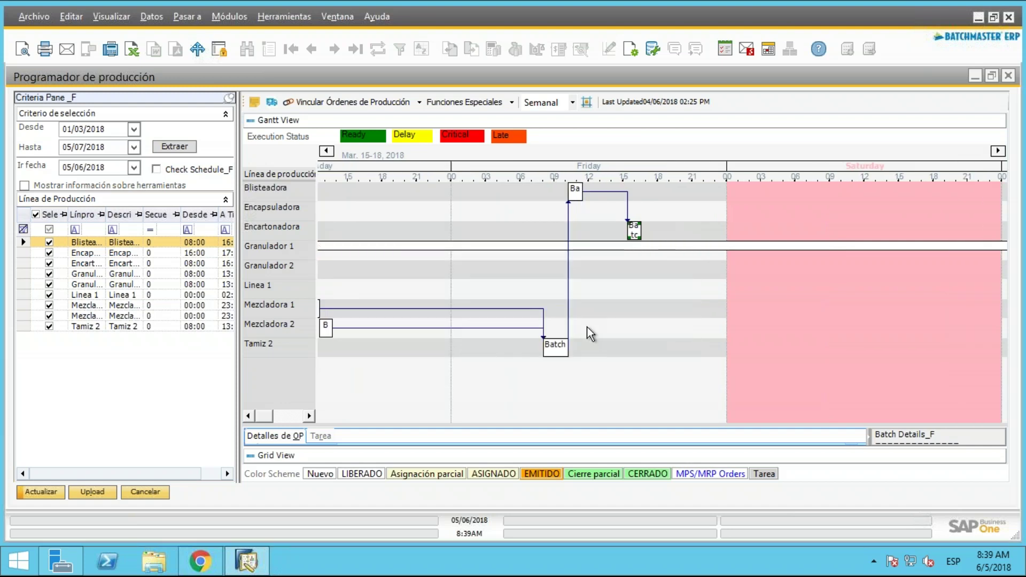
Try to move the rescheduled Encartonadora batch up to the Encapsuladora line.
drag(636, 233, 634, 214)
click(577, 337)
scroll(589, 151, down, 2)
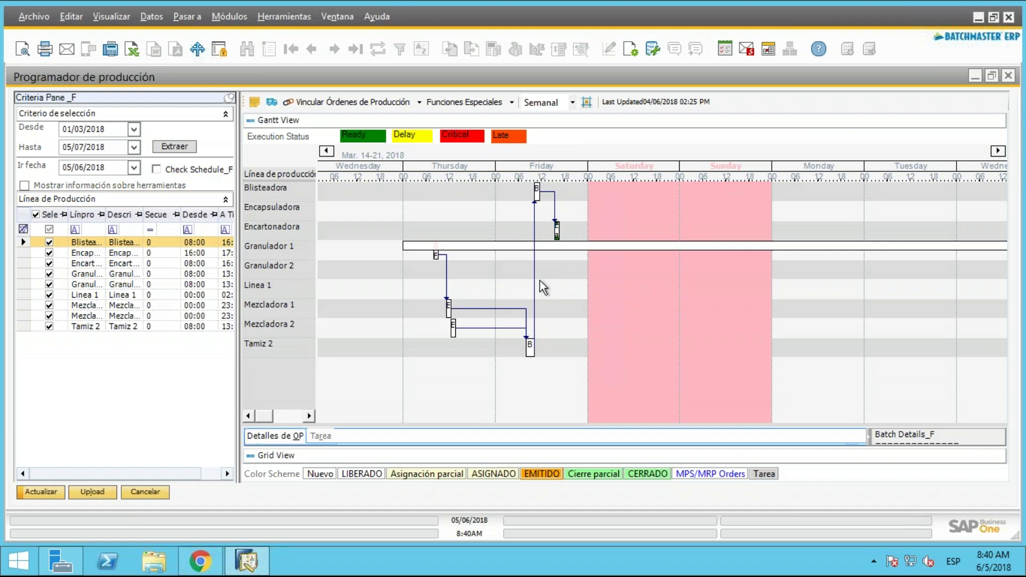
scroll(558, 157, down, 3)
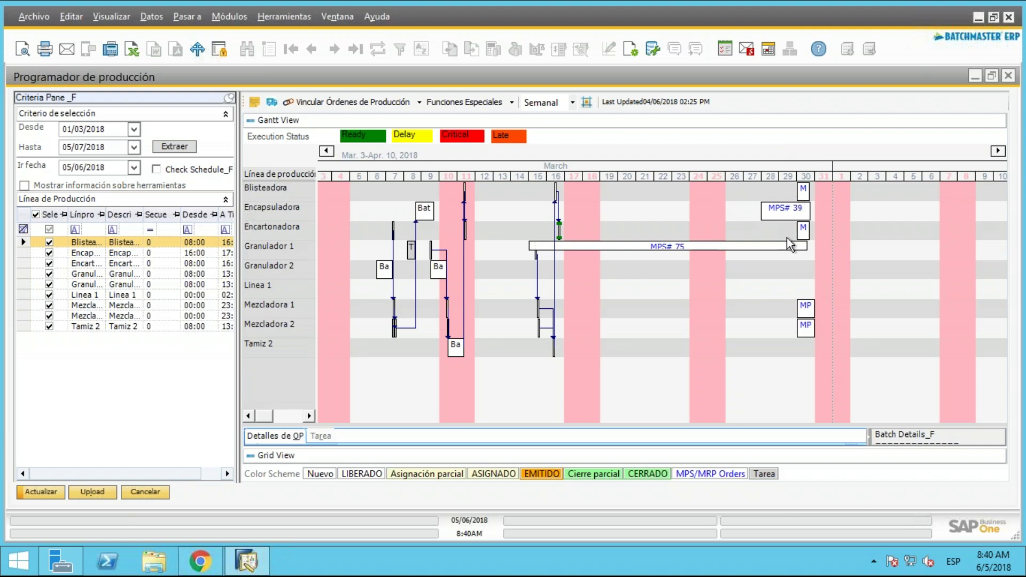
Open the projected material availability report for the scheduled orders and maximize it.
drag(551, 158, 382, 169)
click(514, 103)
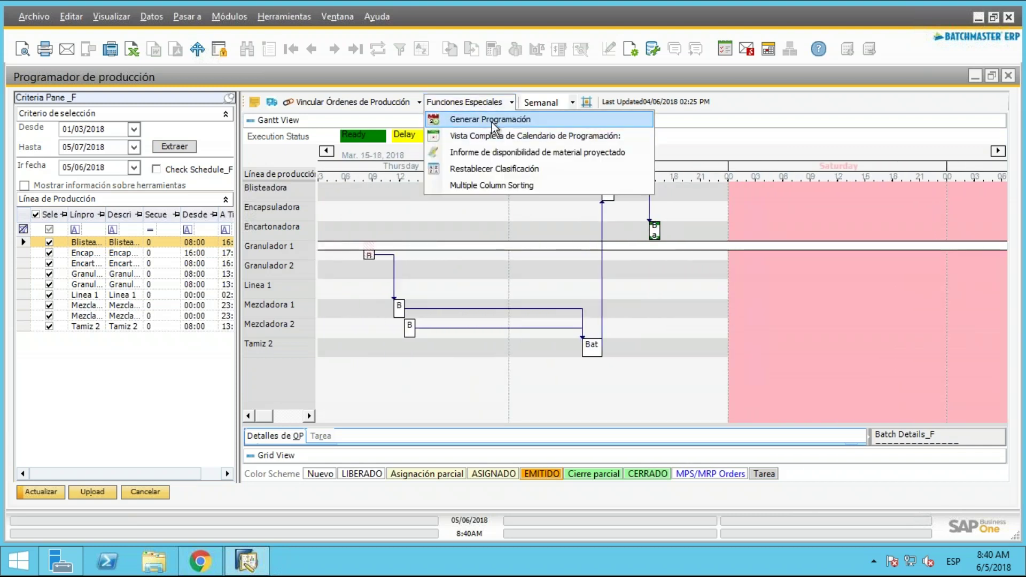
click(514, 220)
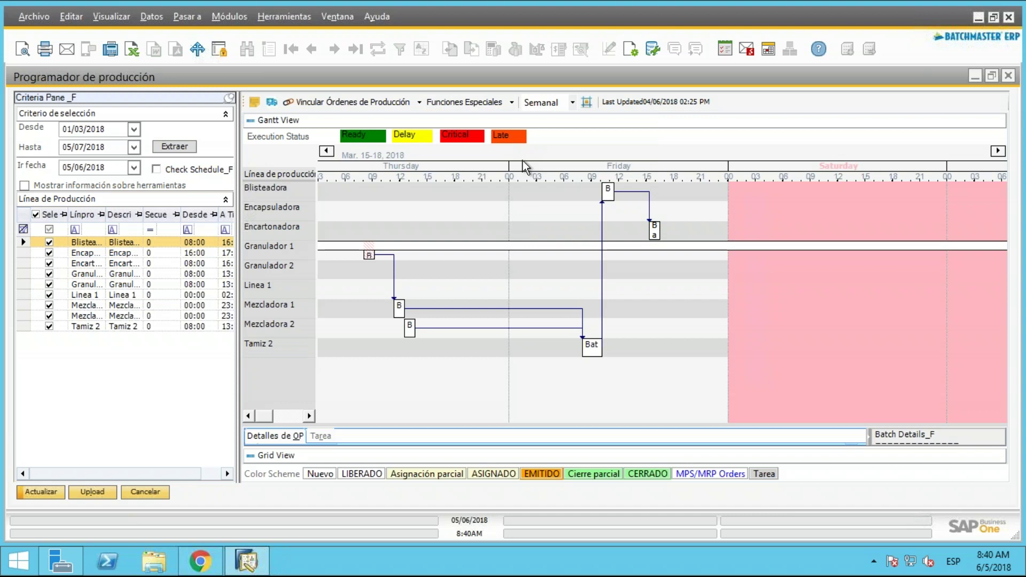
click(511, 103)
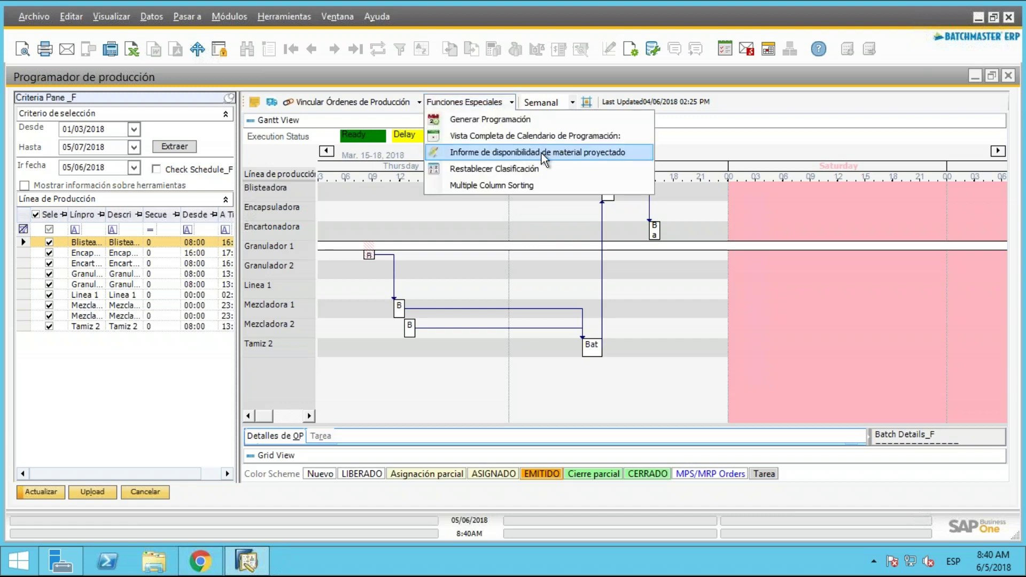
click(528, 154)
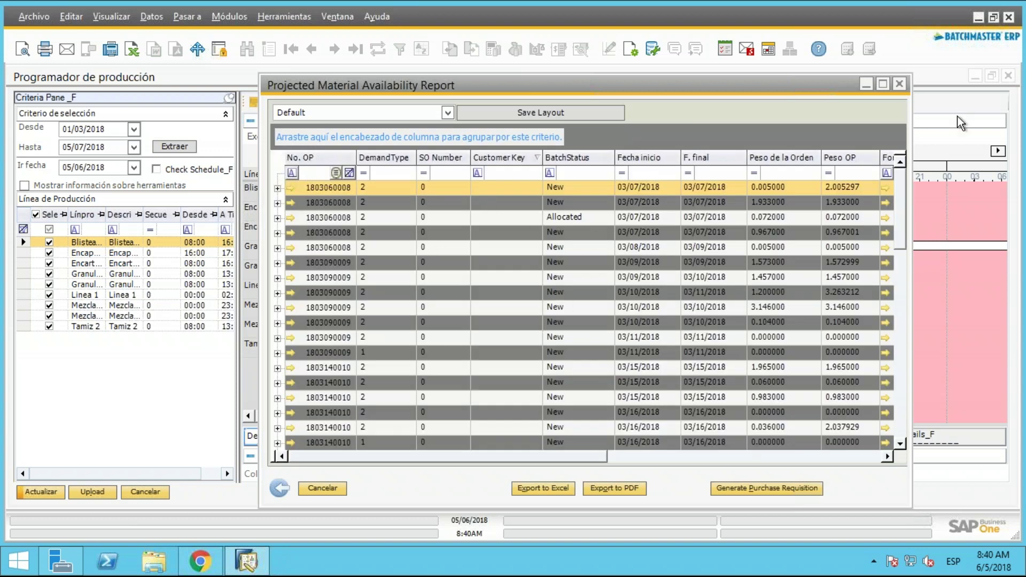
click(884, 85)
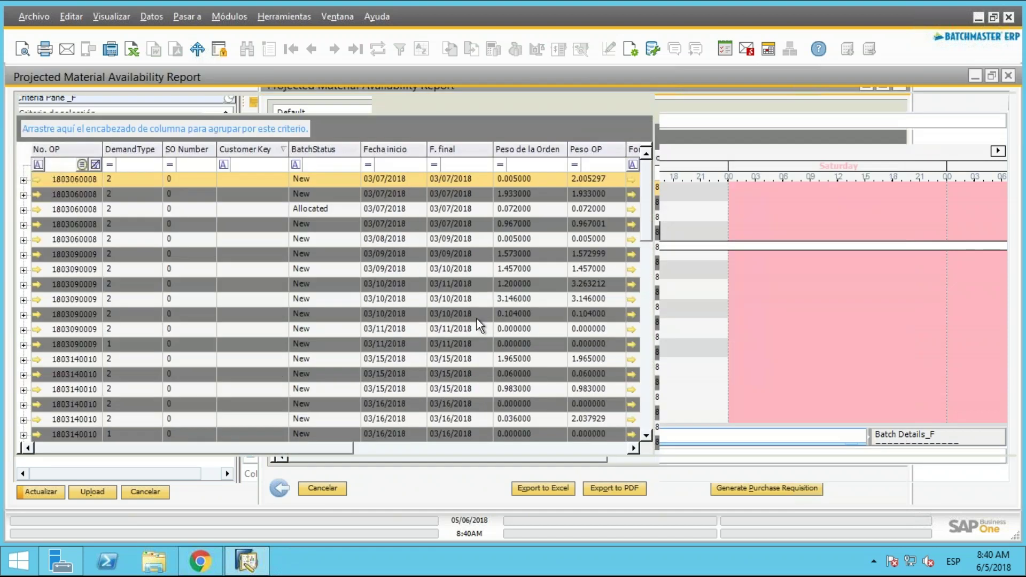
Examine the component deficits of the Mezcla B, Caja con Blister 1, Mezcla A and Granulado 2 orders in the availability report, and close it.
click(23, 374)
scroll(335, 335, down, 1)
scroll(335, 329, down, 2)
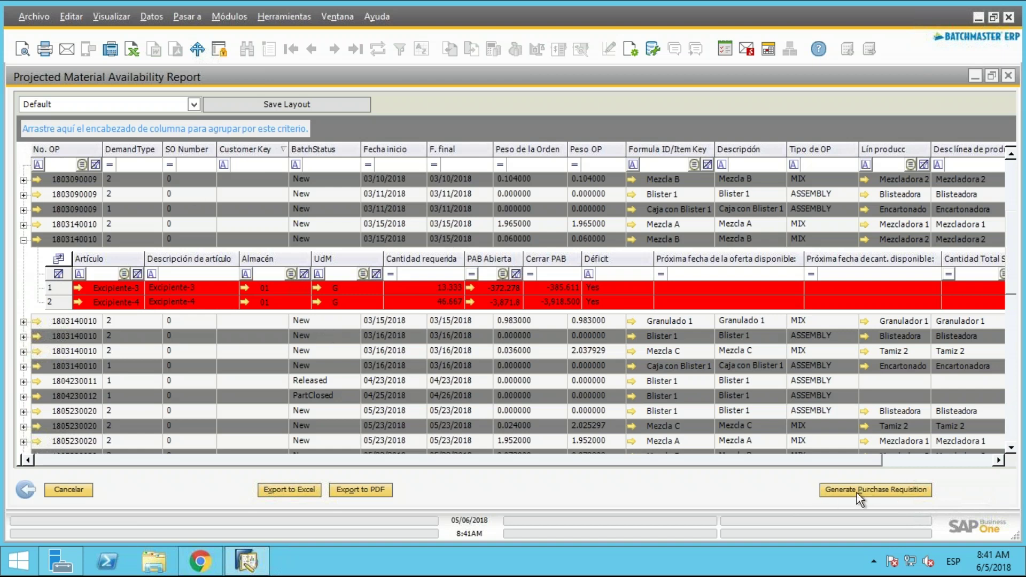
click(23, 367)
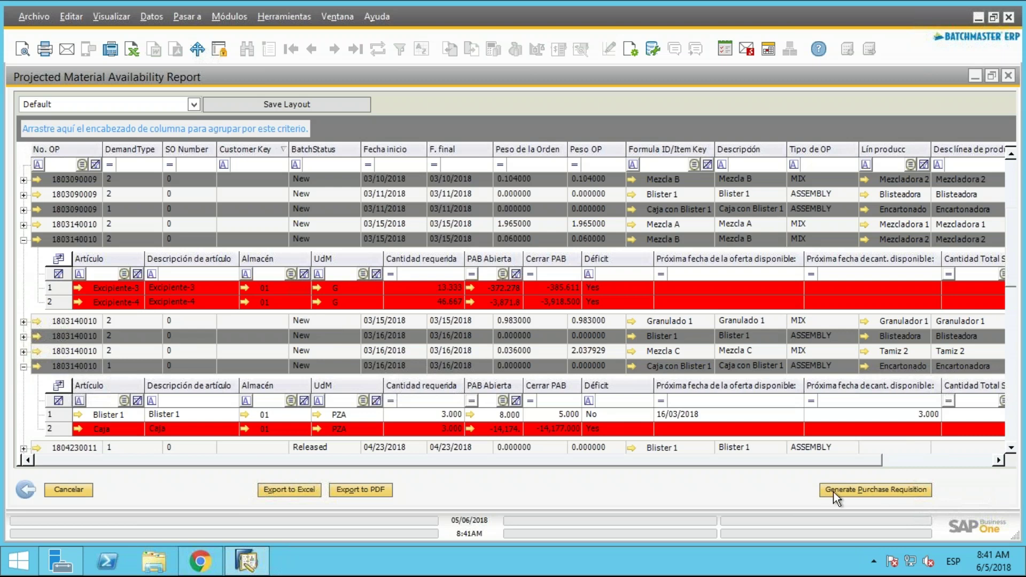
scroll(559, 367, down, 3)
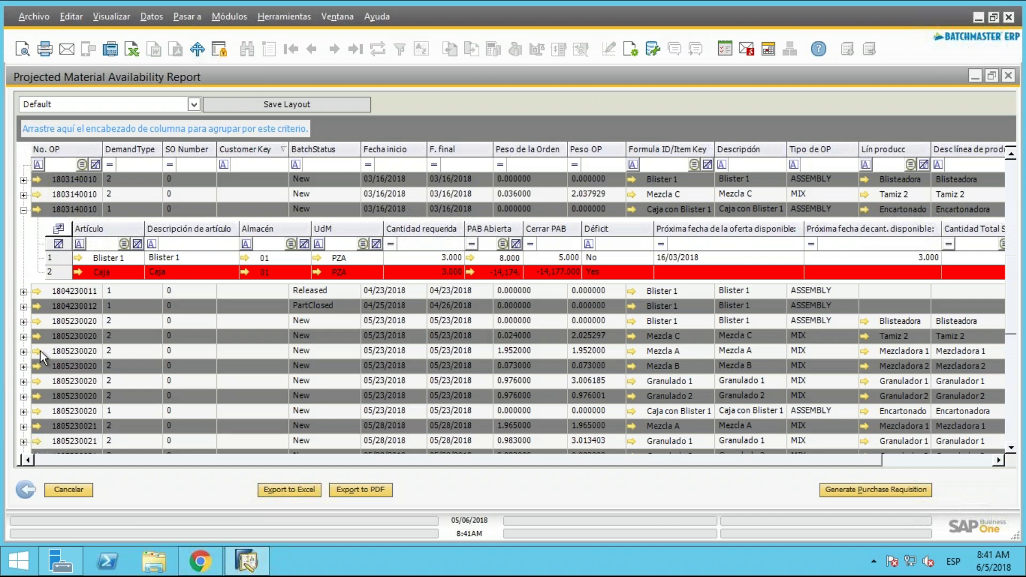
click(24, 352)
scroll(133, 340, down, 4)
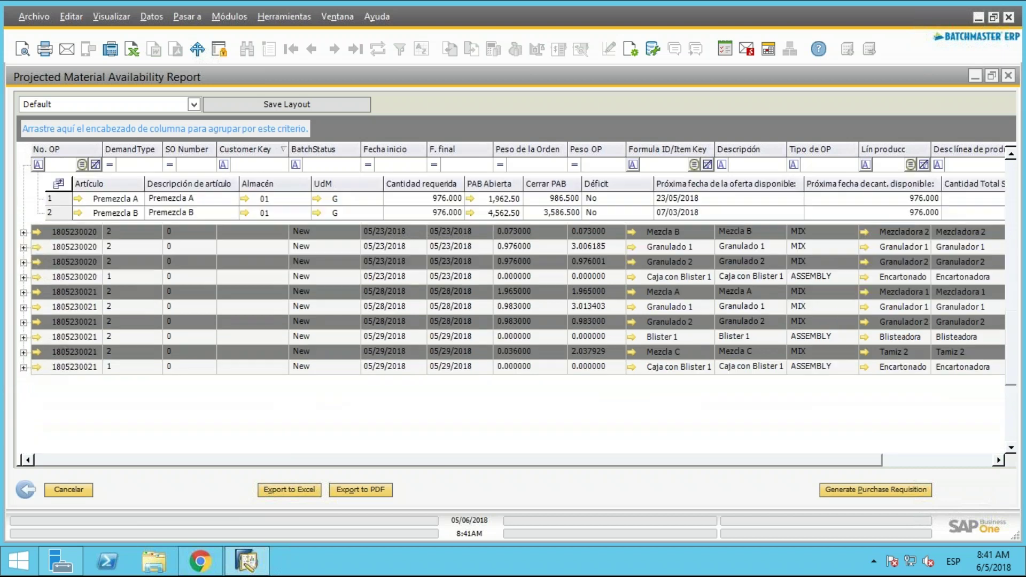
click(24, 322)
scroll(455, 409, down, 2)
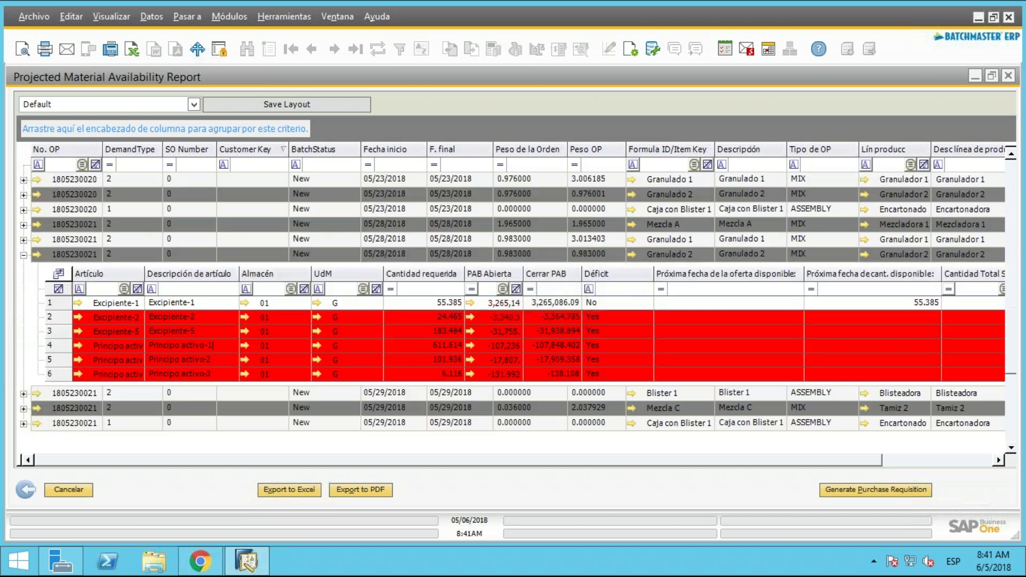
scroll(497, 337, down, 2)
scroll(498, 337, up, 2)
click(1008, 76)
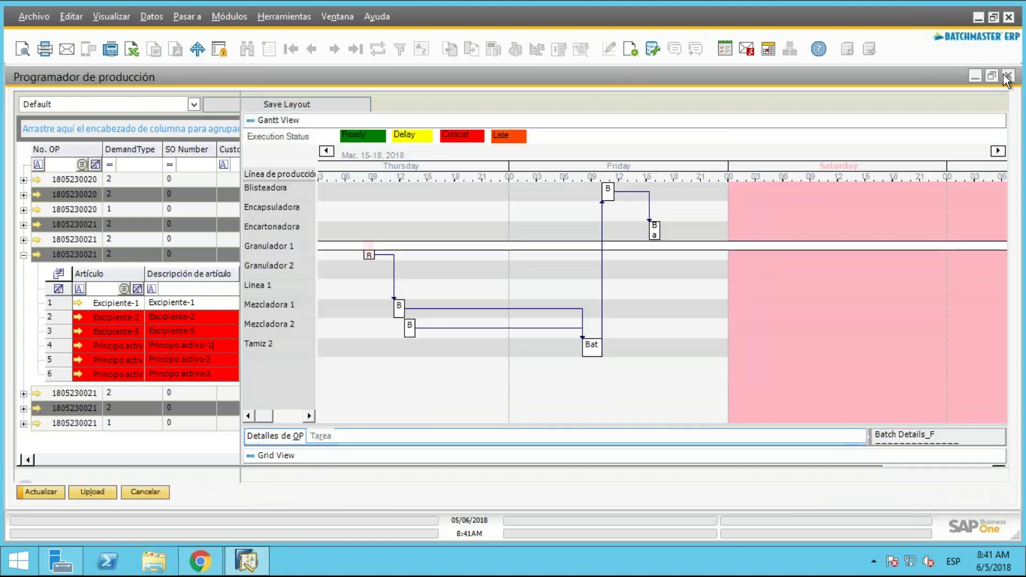
Schedule the 300-minute MANATENIMI maintenance task on the Encartonadora line, starting at about 11:00 PM on March 15, 2018.
click(315, 436)
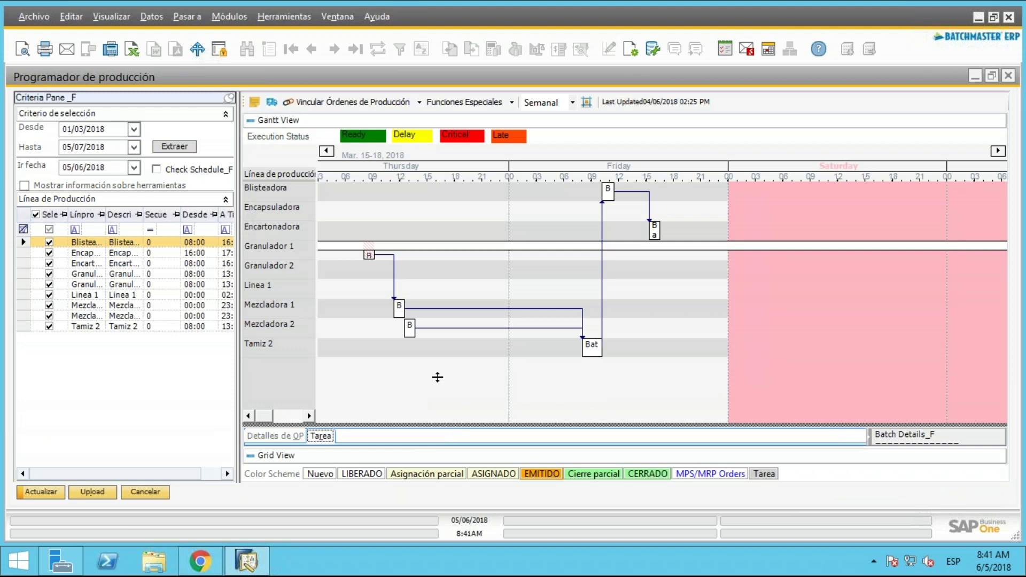
drag(433, 427, 433, 343)
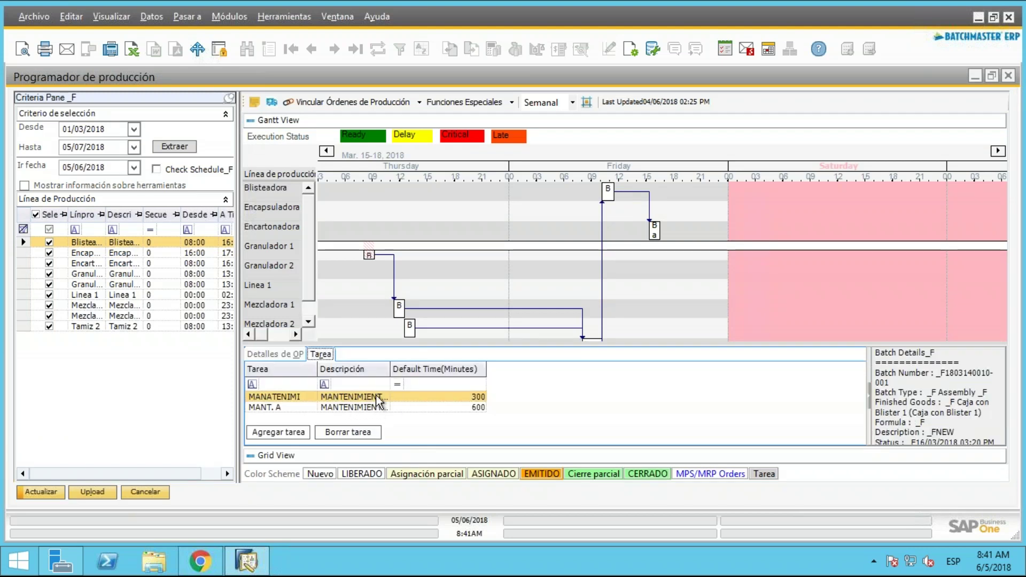
click(343, 400)
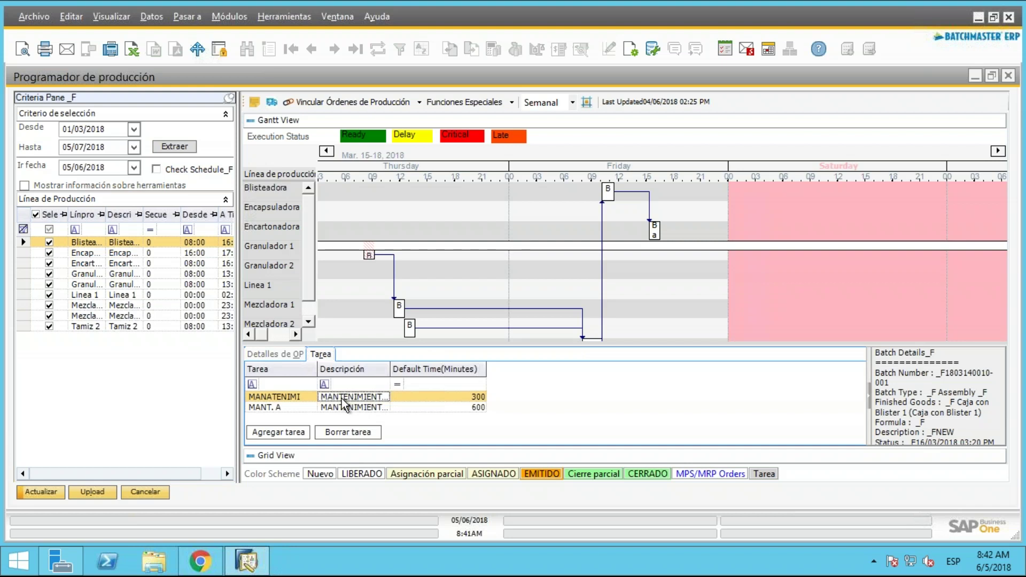
drag(345, 404, 508, 233)
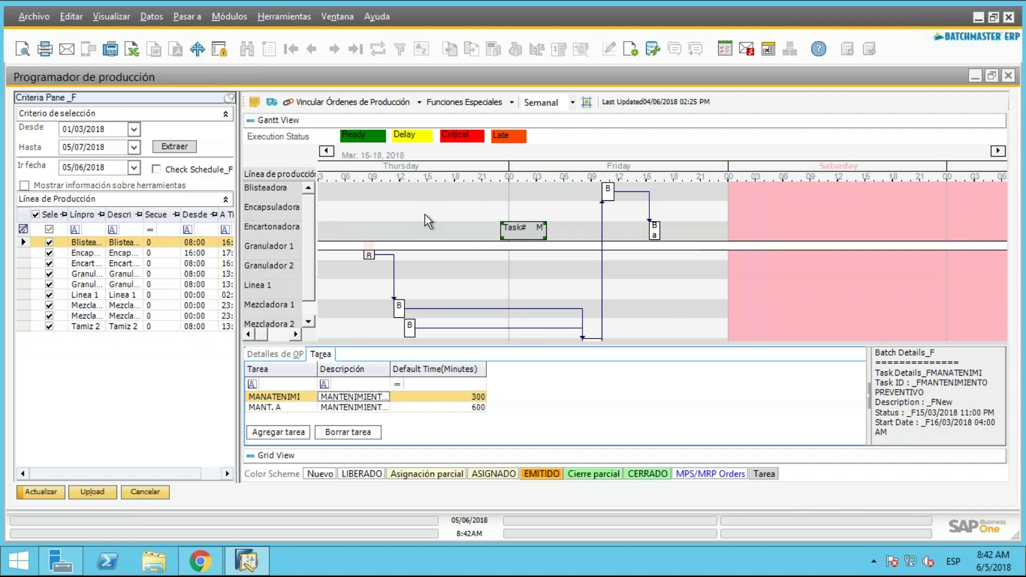
Widen the Gantt timeline to March 11-24 and hide the Blisteadora, Encartonadora, Granulador 1 and Granulador 2 lines.
drag(596, 161, 687, 163)
click(49, 245)
click(49, 264)
click(49, 273)
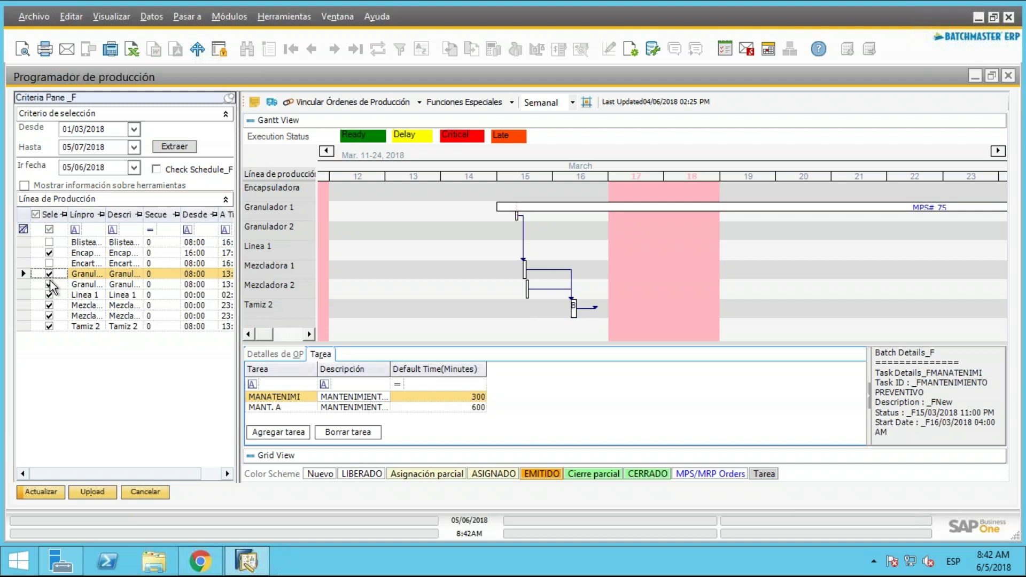
click(49, 284)
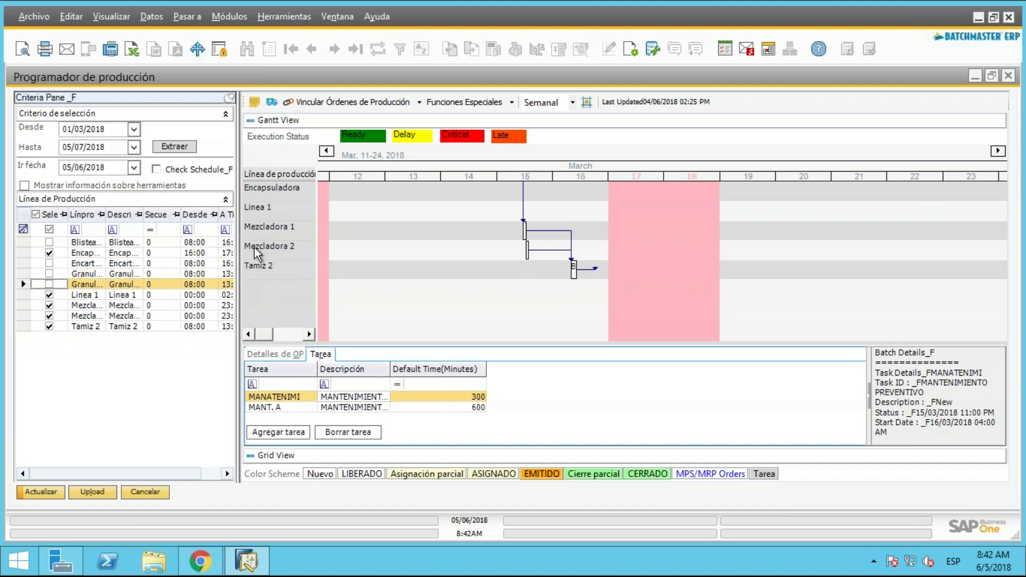
Show the Granulador 2, Granulador 1, Encartonadora and Blisteadora lines in the Gantt chart again.
click(50, 284)
click(50, 274)
click(49, 264)
click(49, 242)
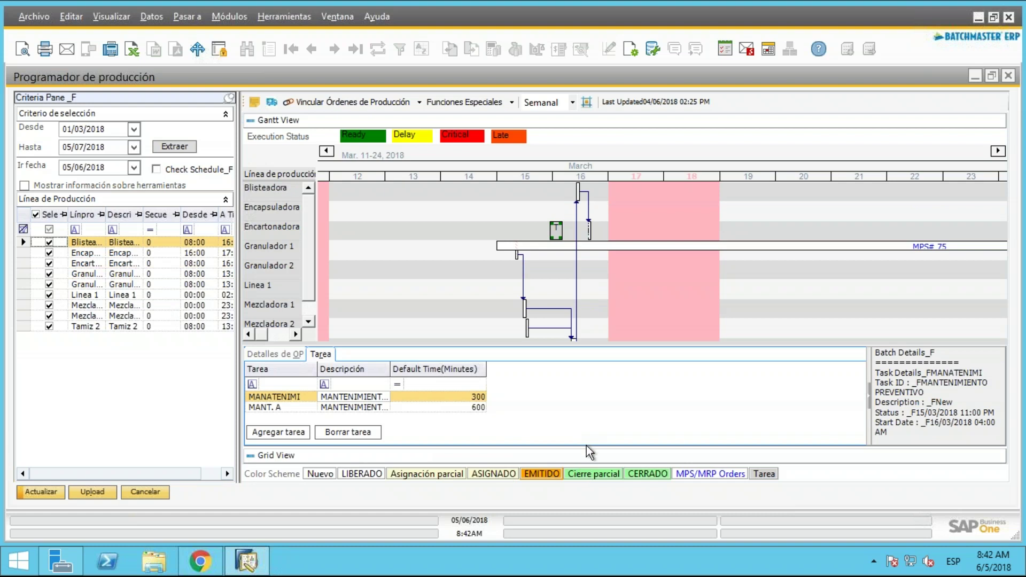
Enlarge the Gantt chart to include every line through Tamiz 2 and show the schedule for March 2-26, 2018.
click(251, 455)
click(293, 455)
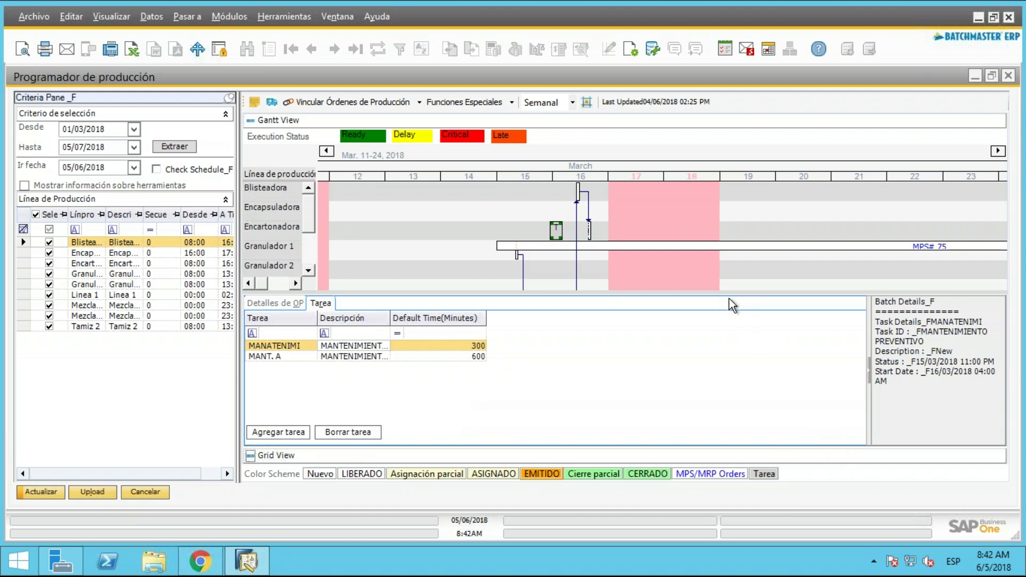
drag(733, 304, 772, 441)
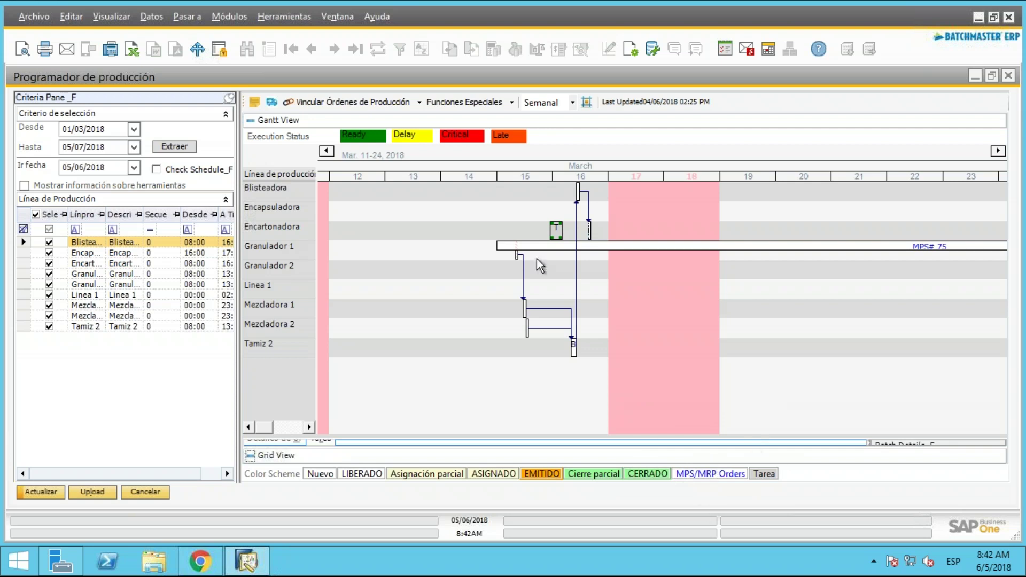
drag(538, 155, 591, 162)
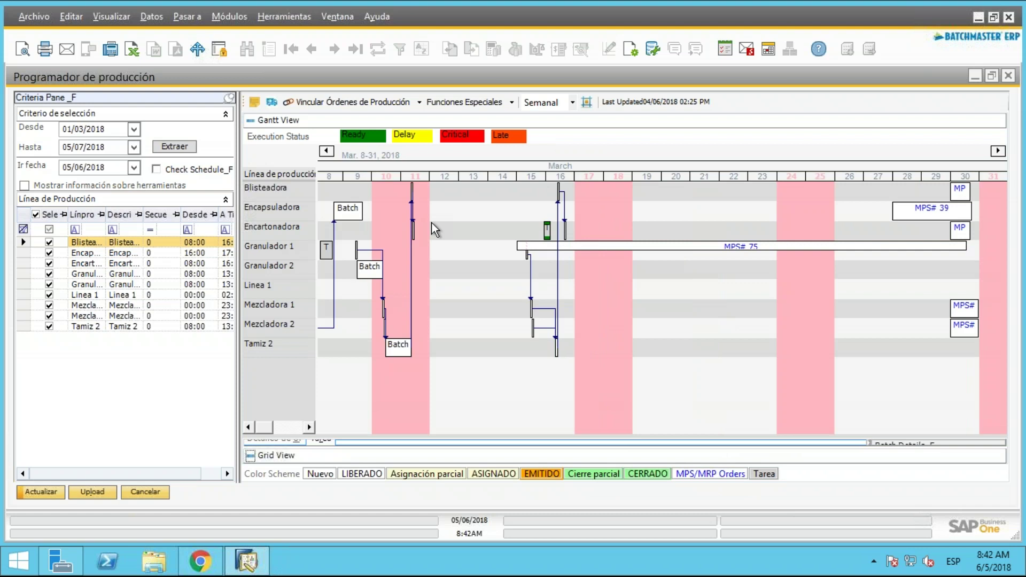
click(327, 151)
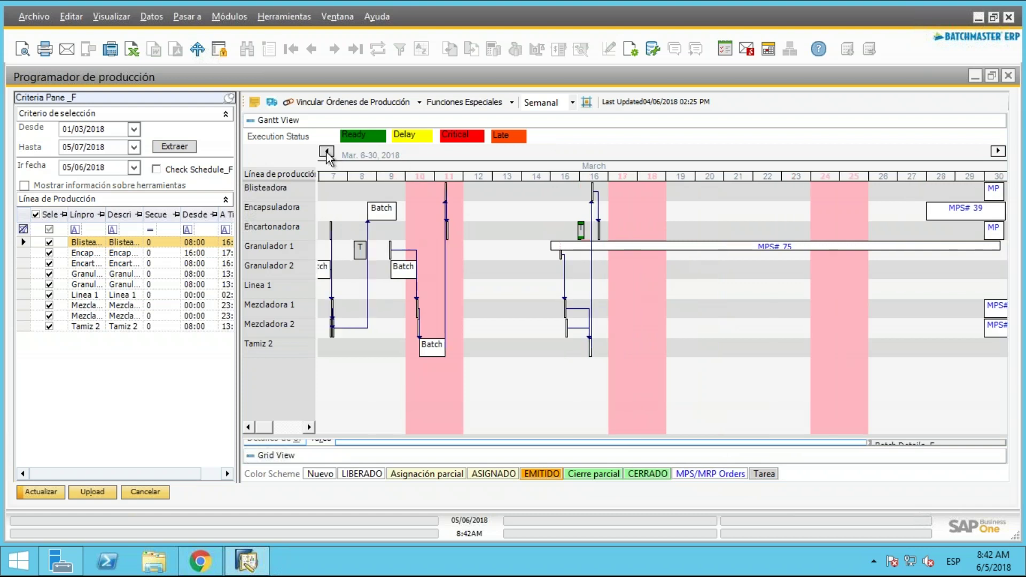
click(327, 152)
click(327, 151)
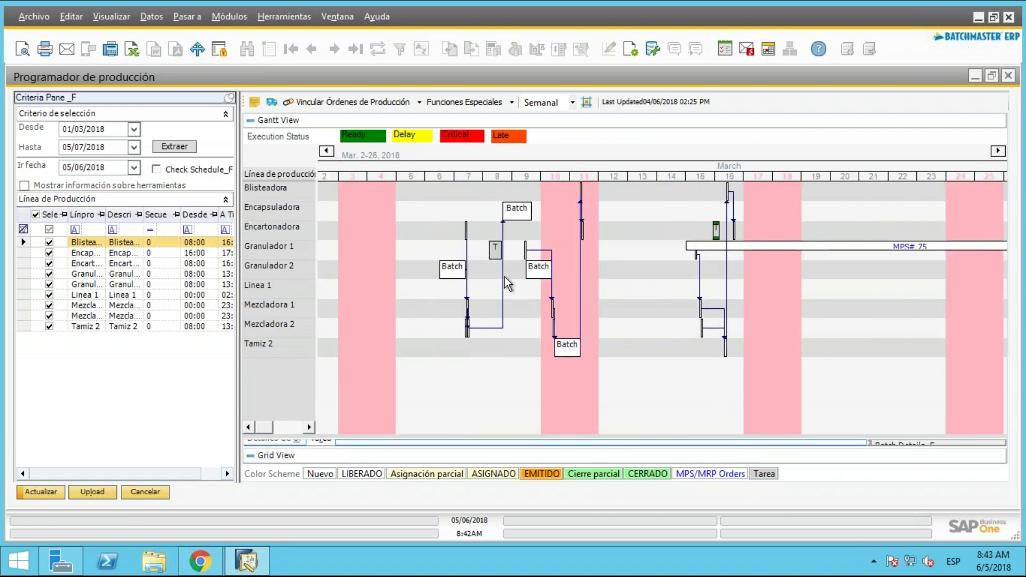
Close the production scheduler without saving the changes, and open the Explosión lotes y series utility of Manufactura in a maximized window.
click(1009, 78)
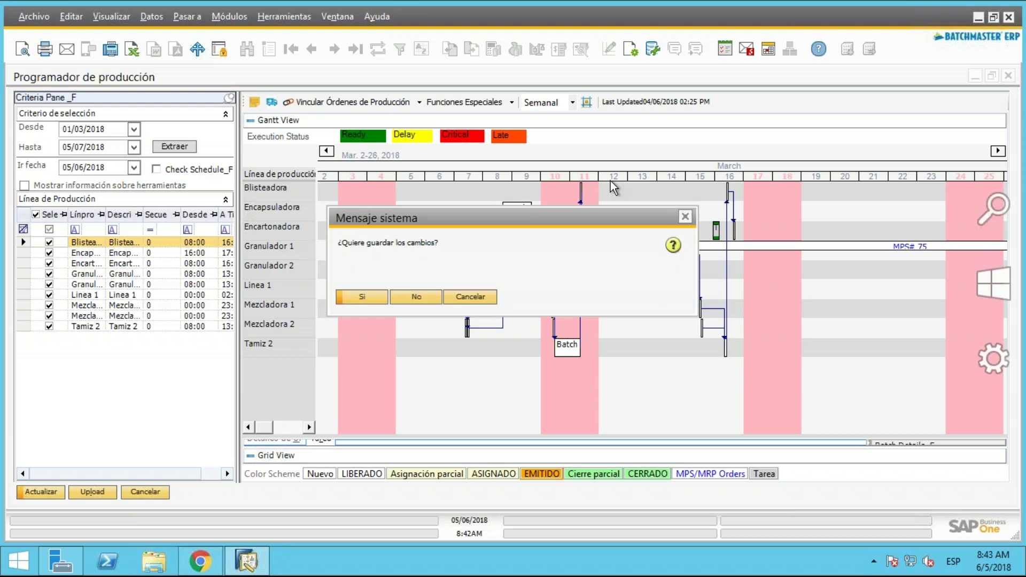
click(416, 297)
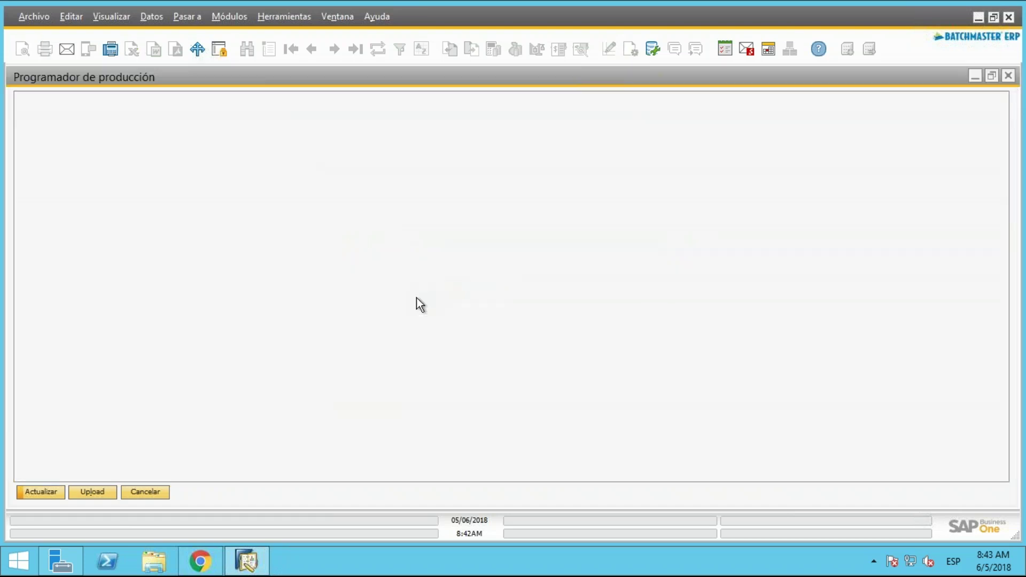
click(76, 303)
scroll(75, 303, up, 7)
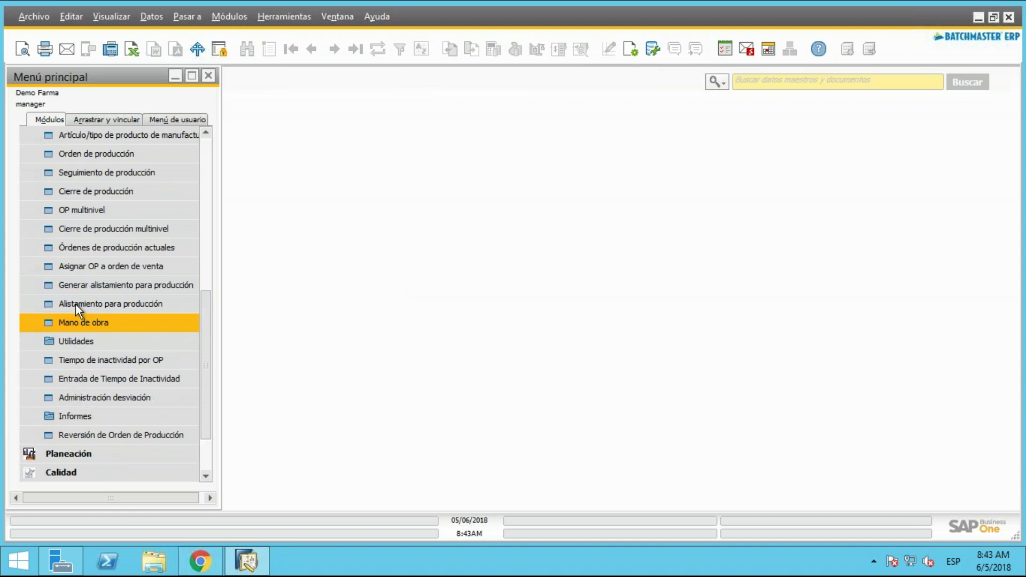
click(100, 194)
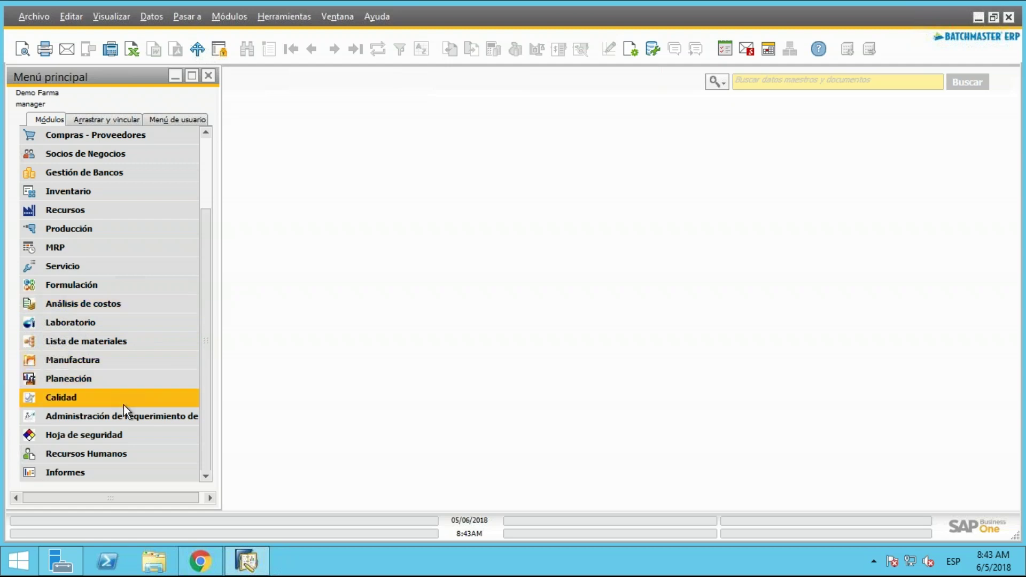
click(110, 365)
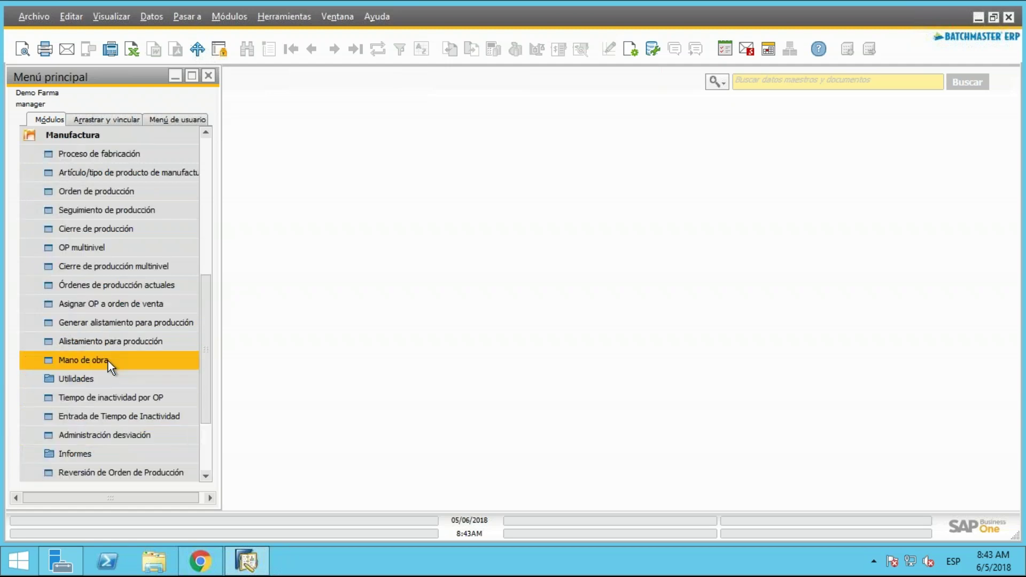
click(114, 377)
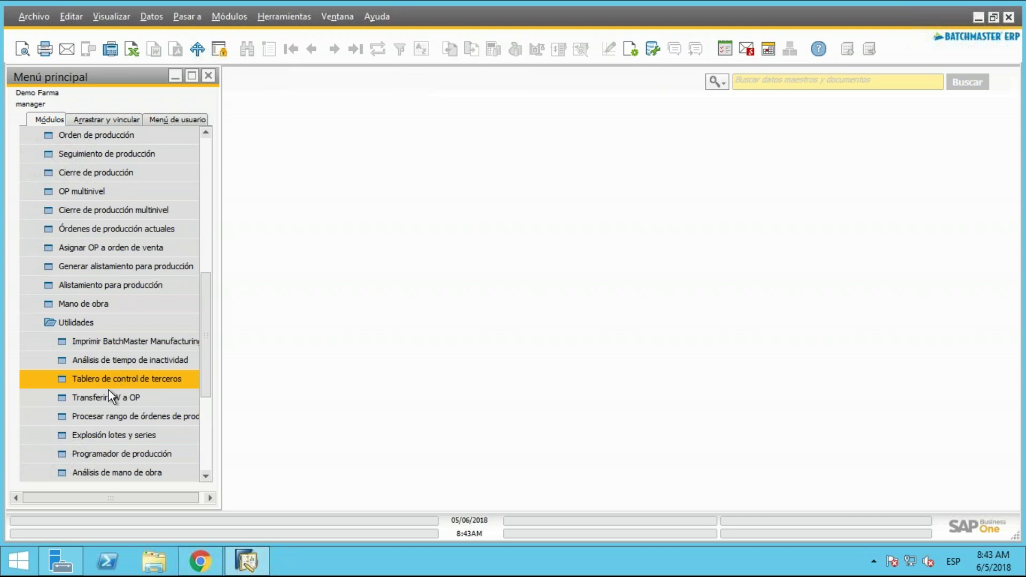
click(138, 439)
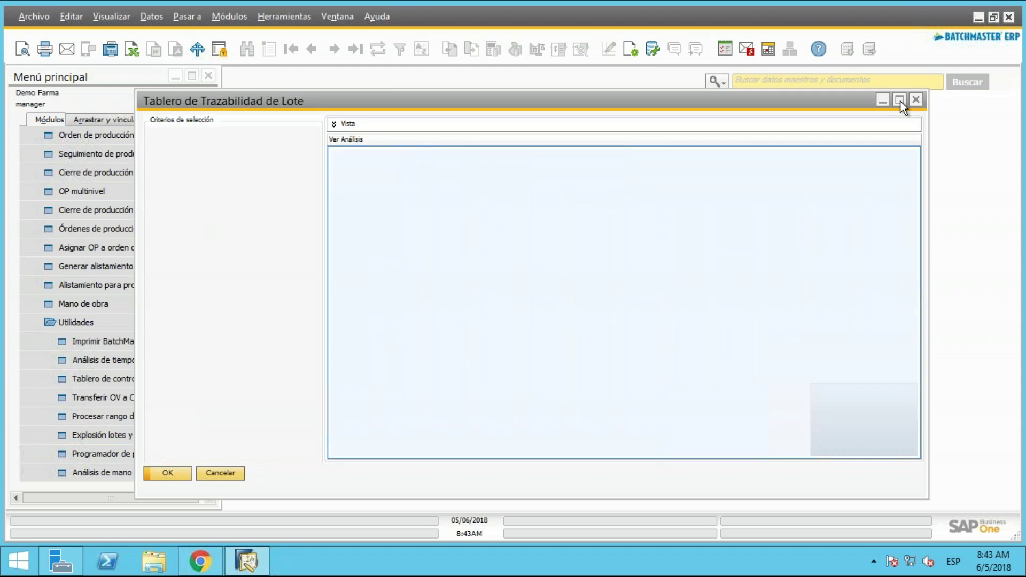
click(900, 99)
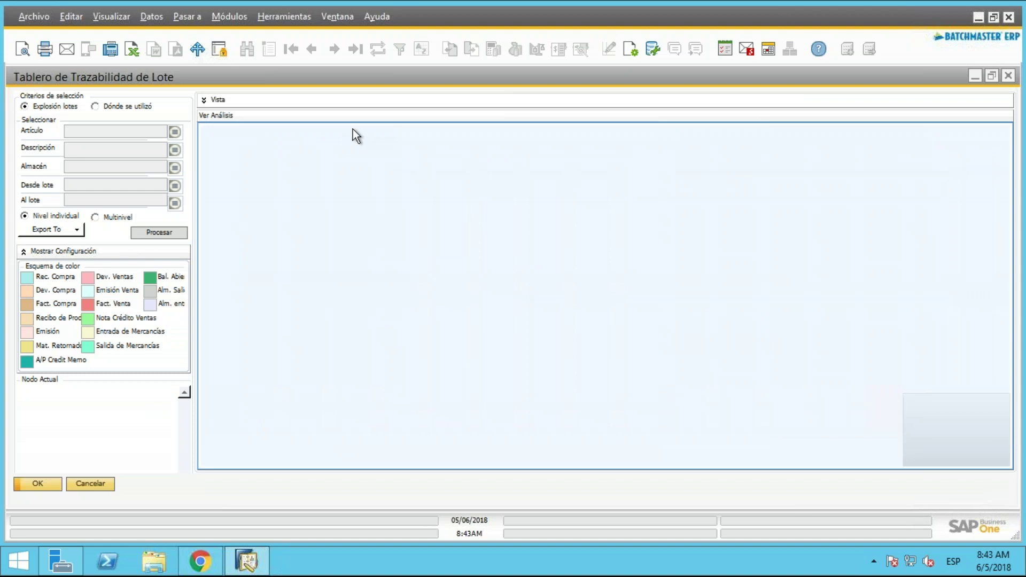
Set the lot traceability criteria to article Caja con Blister 1 and warehouse 01 (Almacén general).
click(175, 132)
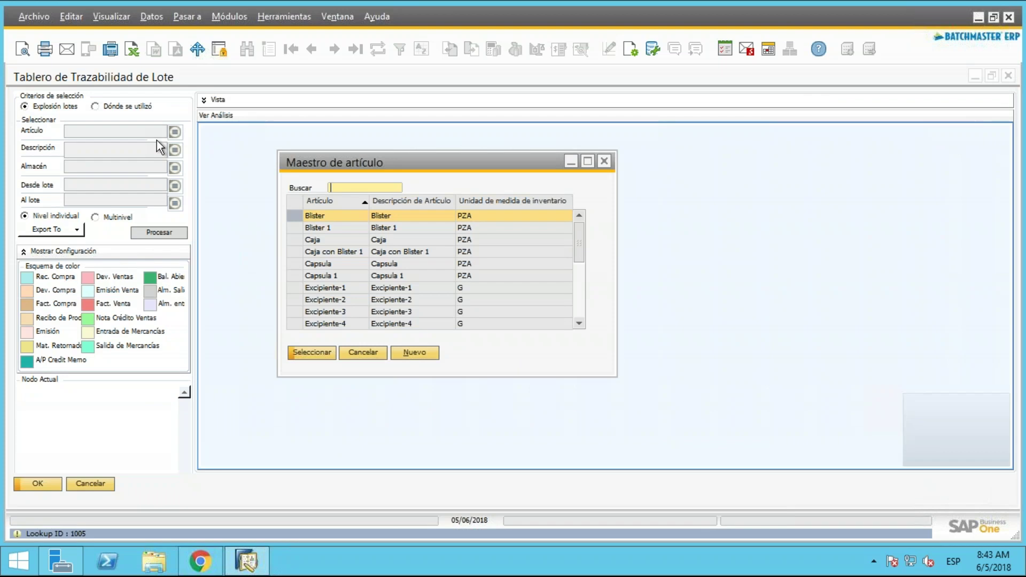
drag(580, 246, 572, 326)
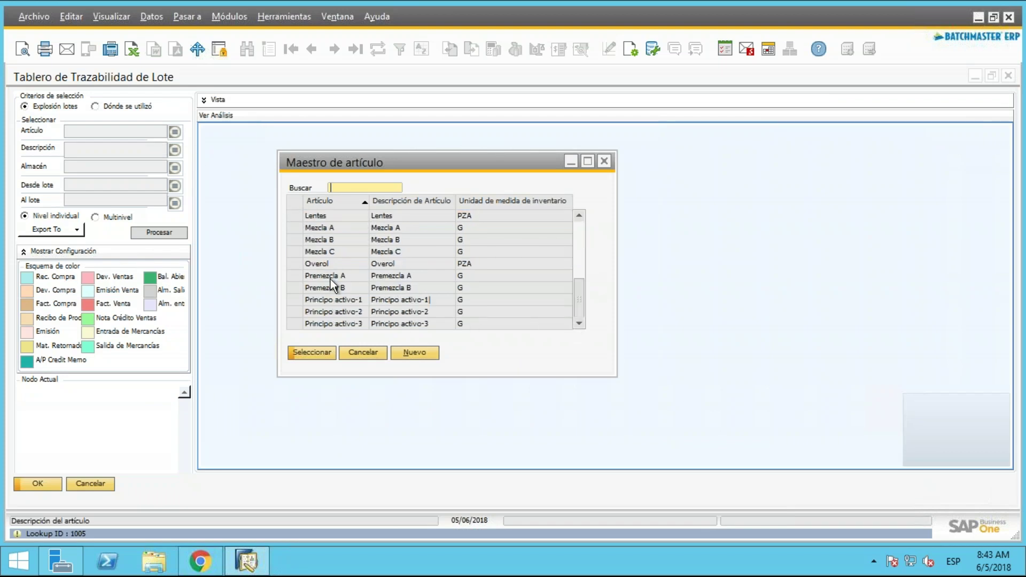
scroll(331, 277, up, 5)
click(335, 253)
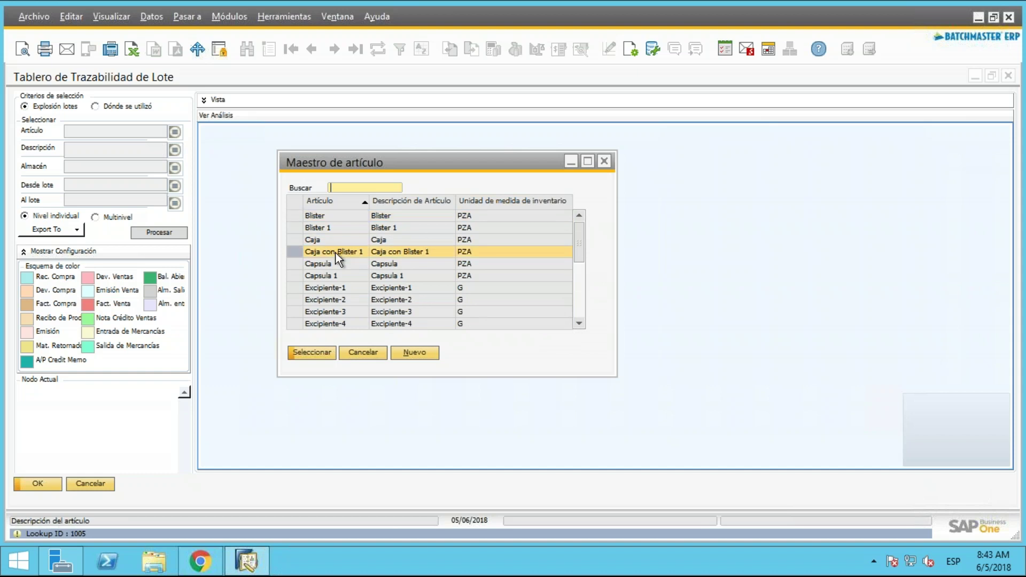
double_click(335, 252)
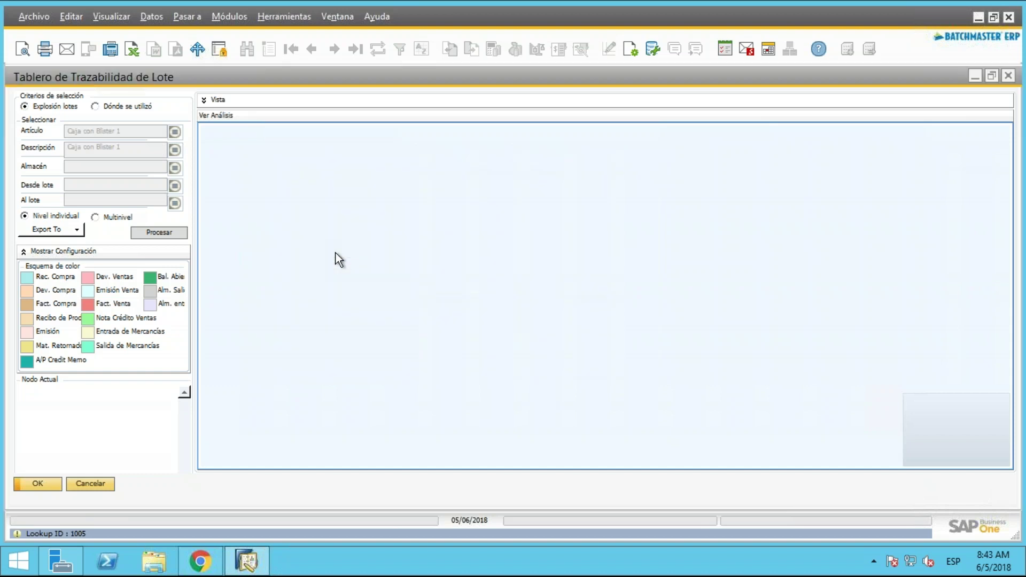
click(176, 169)
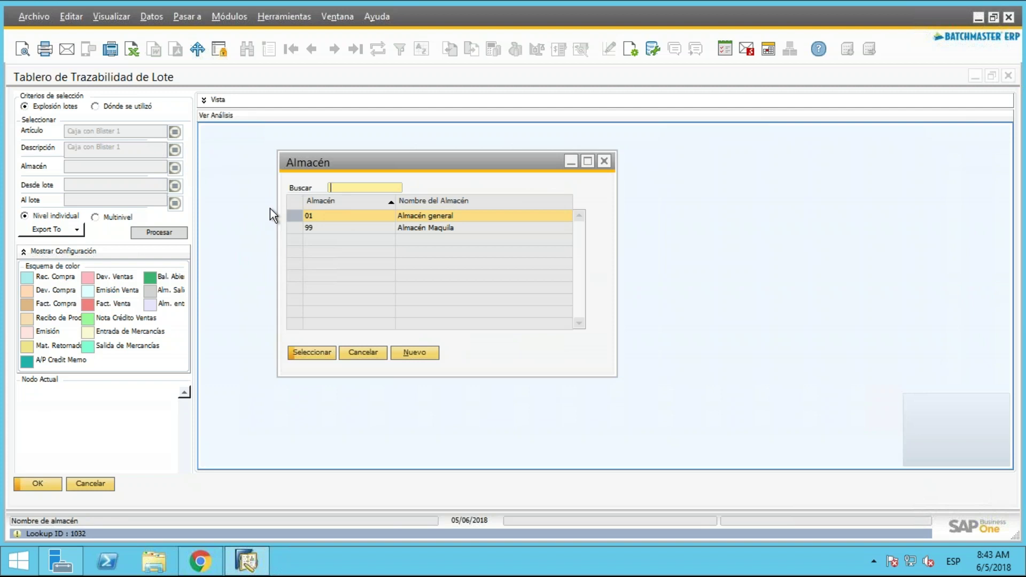
double_click(339, 216)
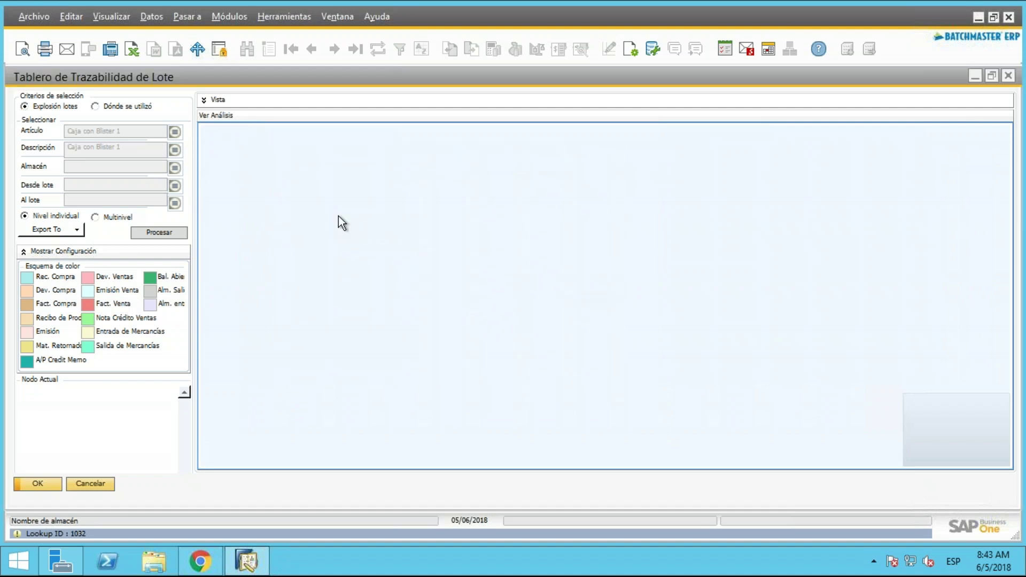
click(176, 186)
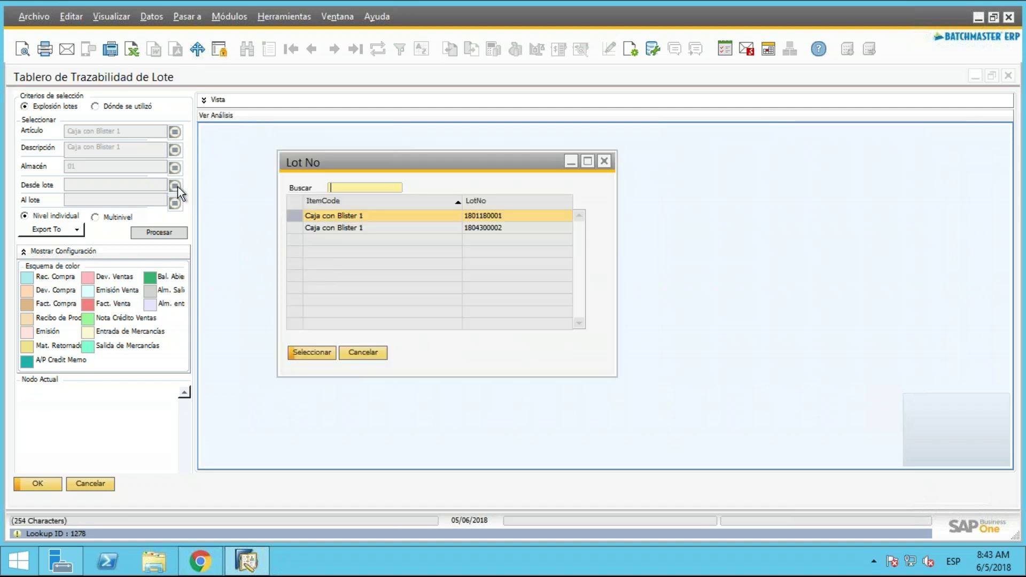
double_click(313, 215)
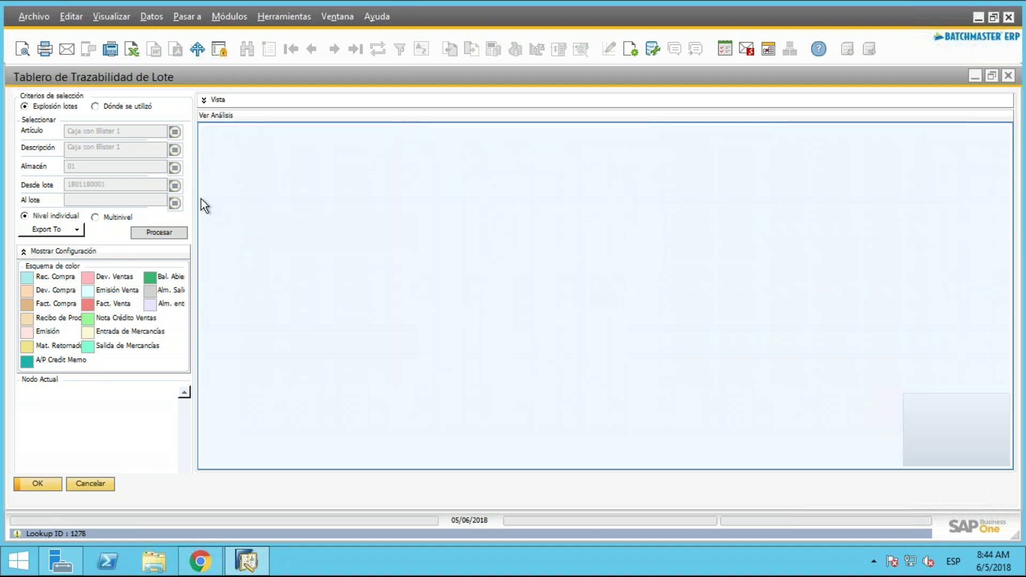
click(175, 203)
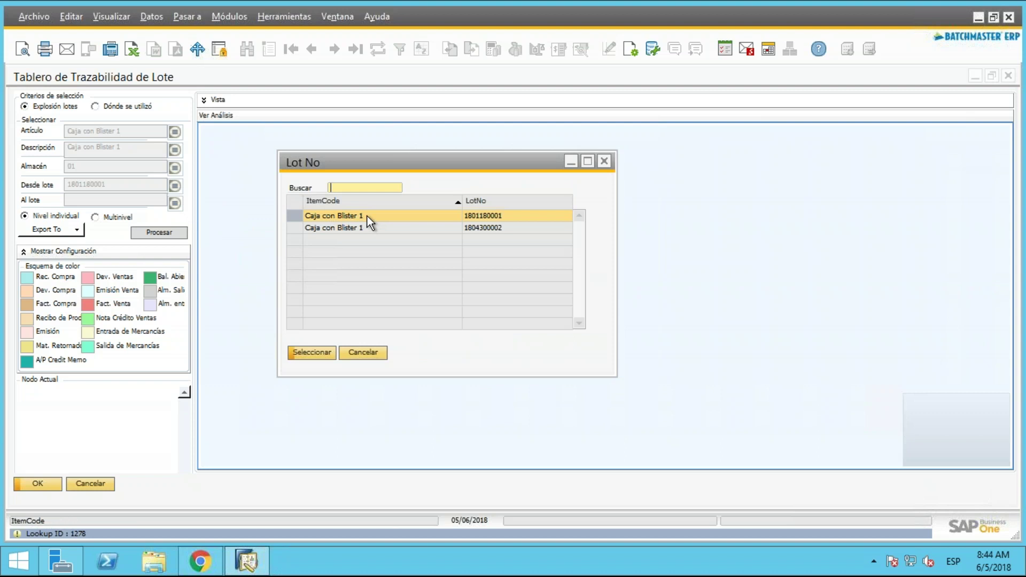
double_click(367, 216)
click(95, 217)
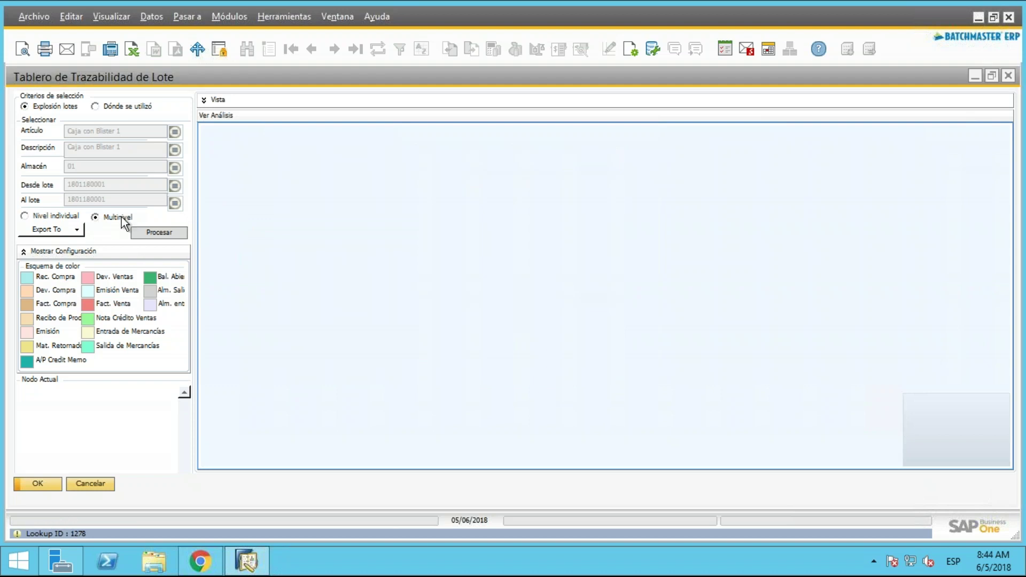
click(145, 234)
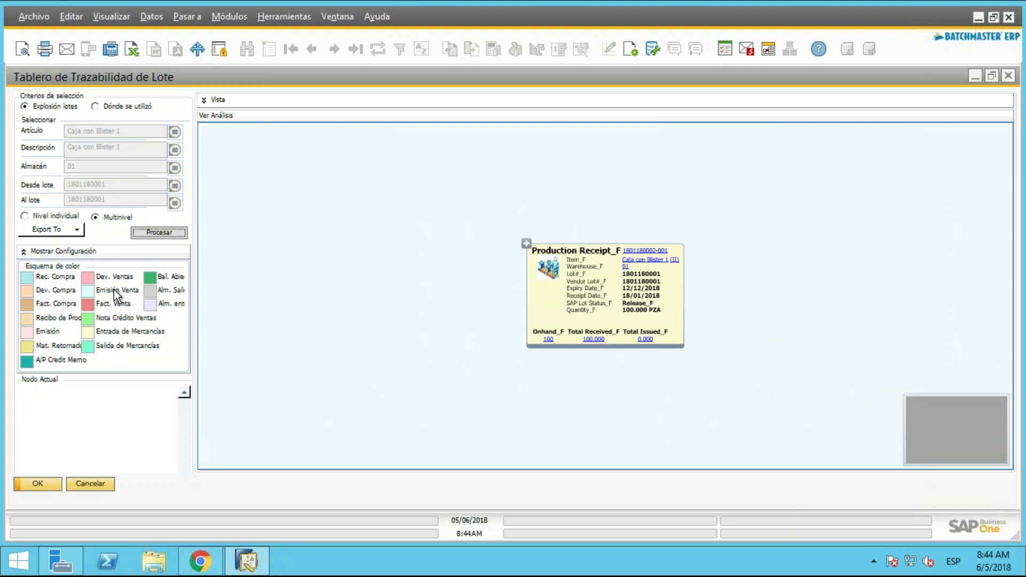
Review the details of the Caja con Blister 1 production receipt and expand its node to show the issued components.
drag(552, 211, 335, 183)
mouse_move(427, 222)
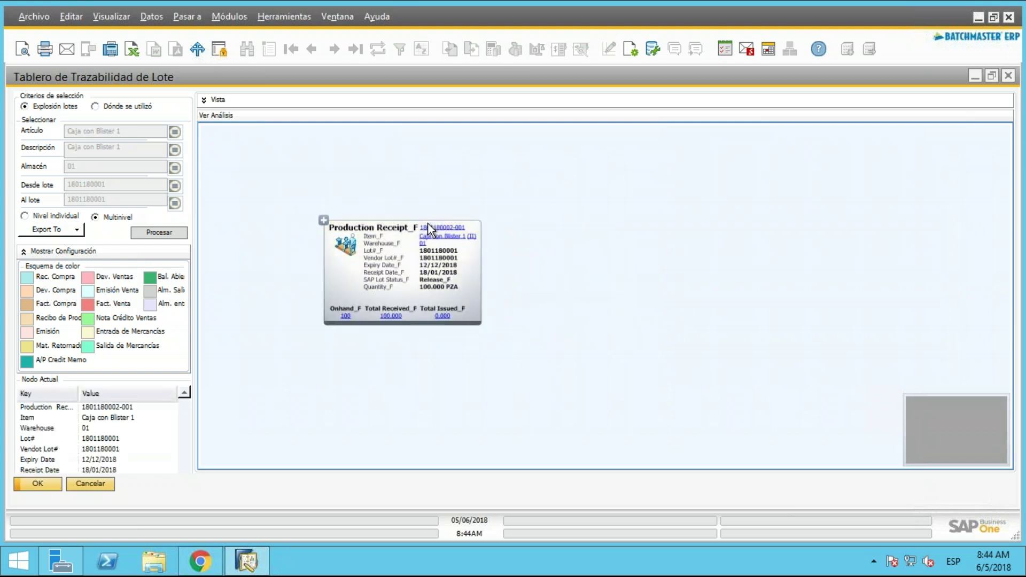
mouse_move(389, 252)
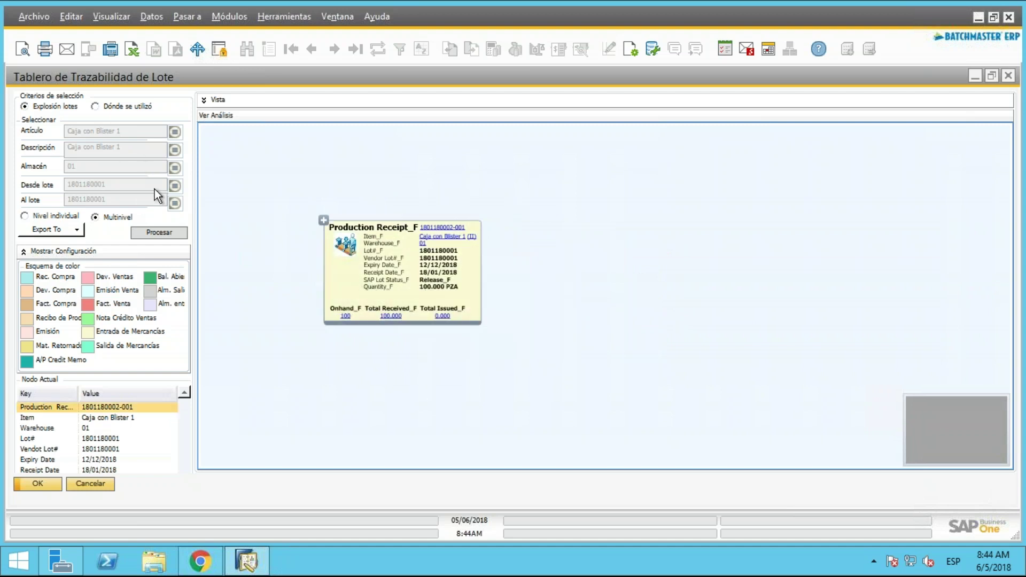
mouse_move(419, 265)
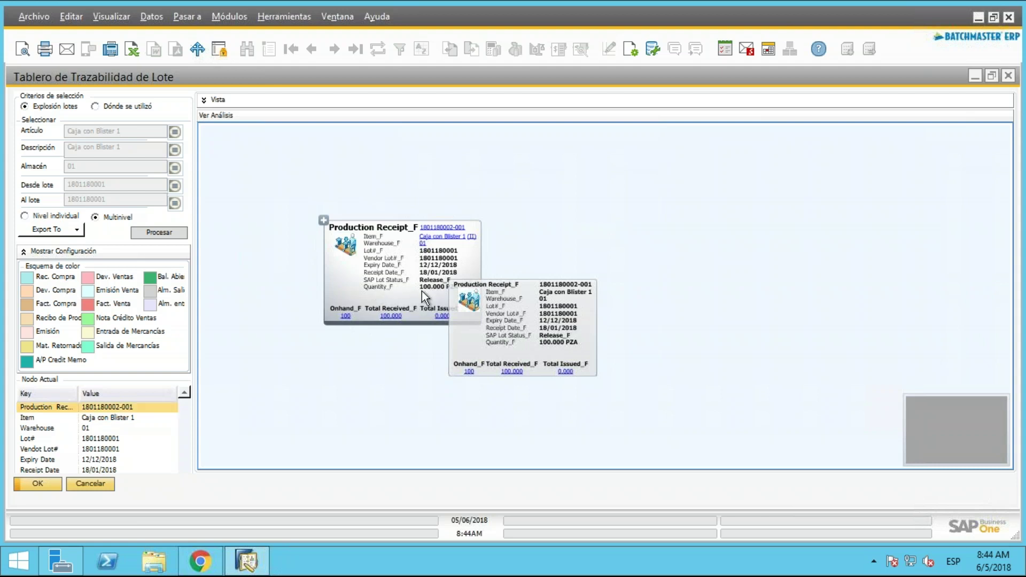
click(323, 220)
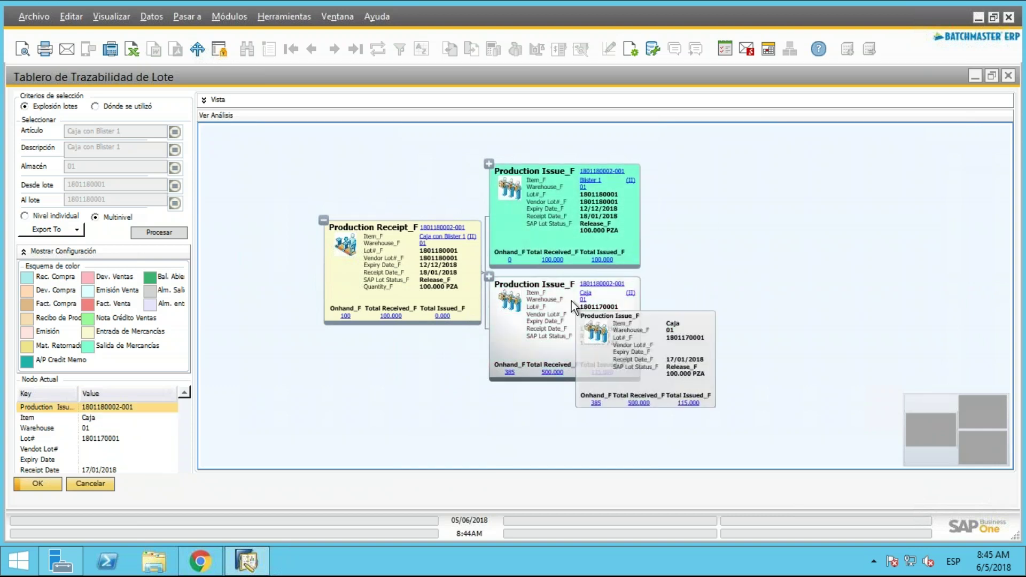
Expand the Caja production issue, open the goods receipt linked to its purchase receipt, and close that document.
click(489, 277)
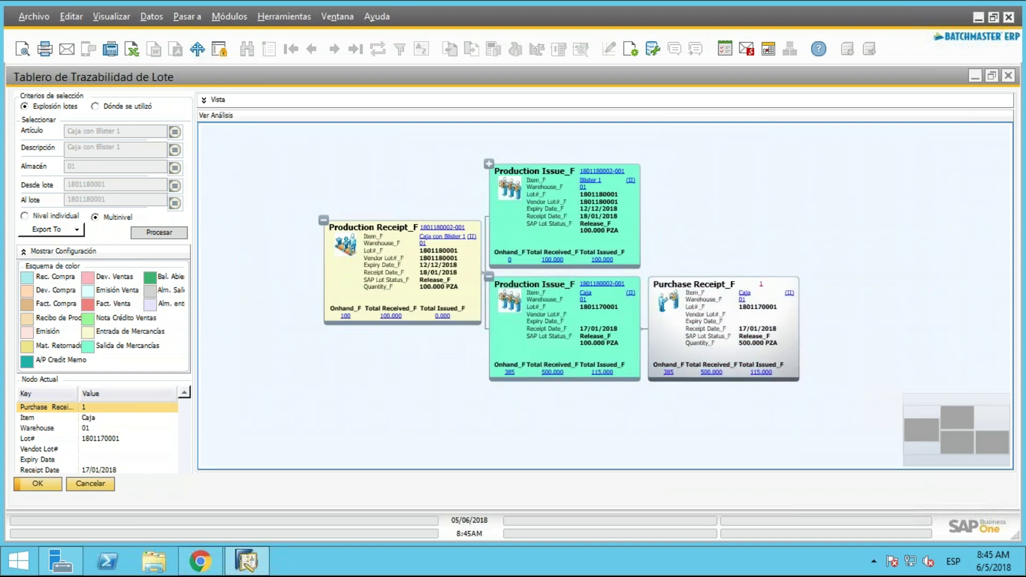
click(761, 284)
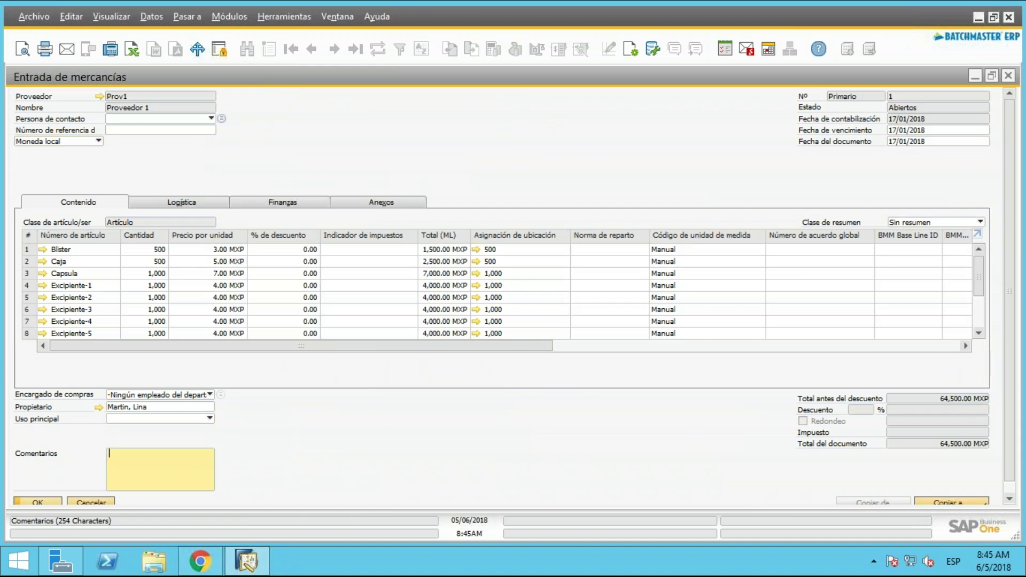
click(1011, 77)
click(1011, 76)
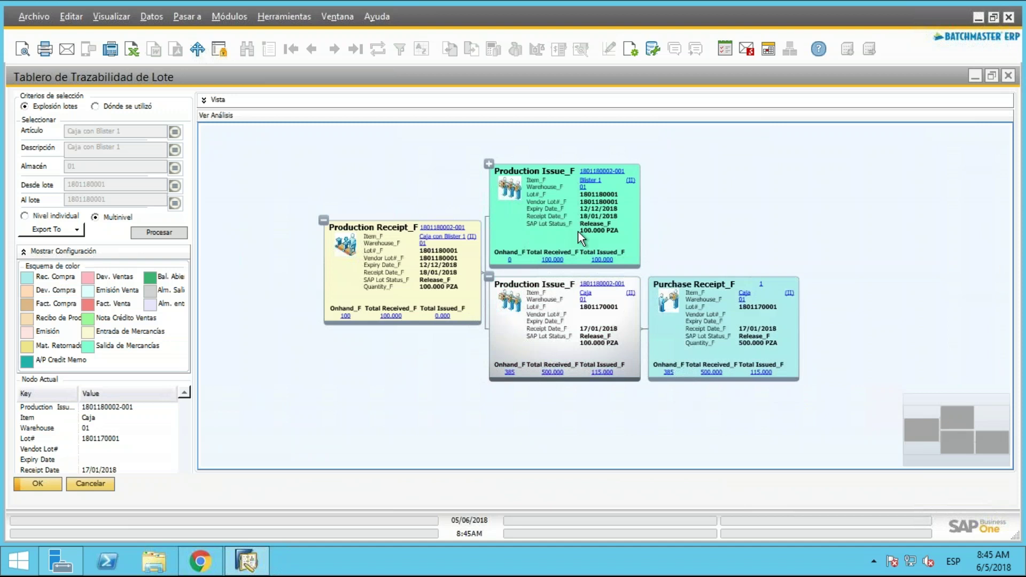
Expand the Blister 1 production issue and its production receipt to trace their components.
mouse_move(553, 176)
click(487, 163)
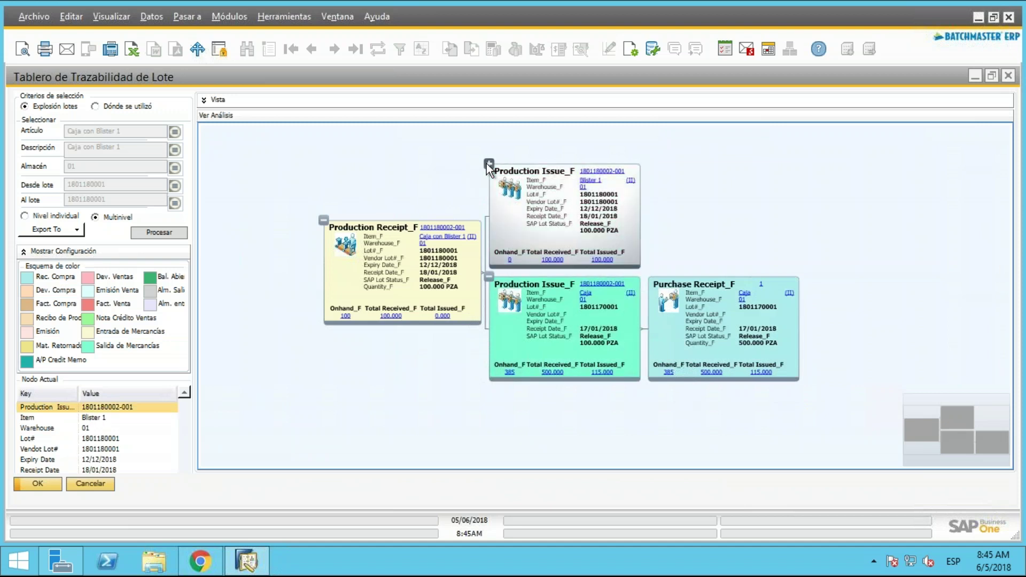
mouse_move(491, 173)
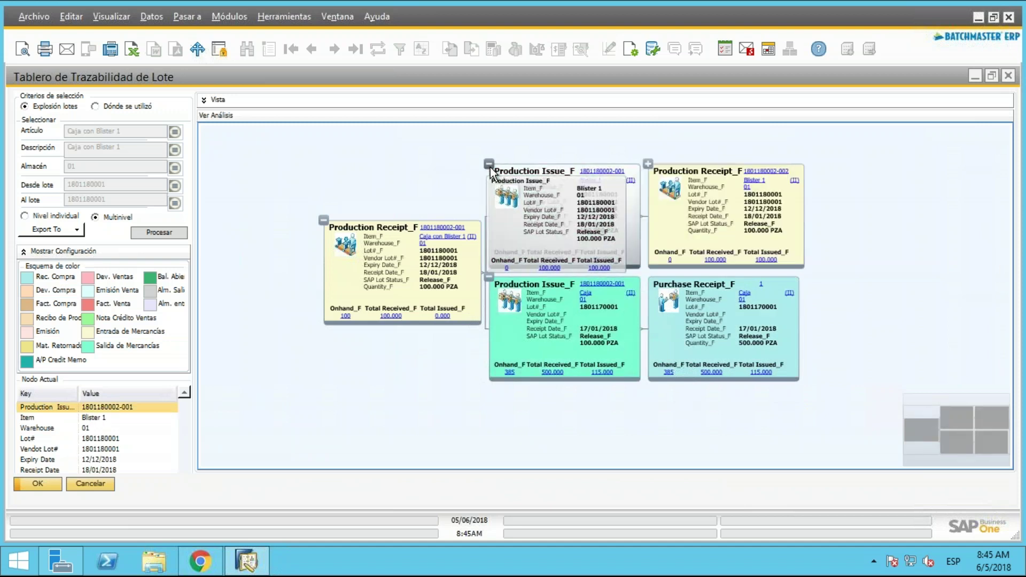
drag(874, 248, 711, 329)
click(507, 219)
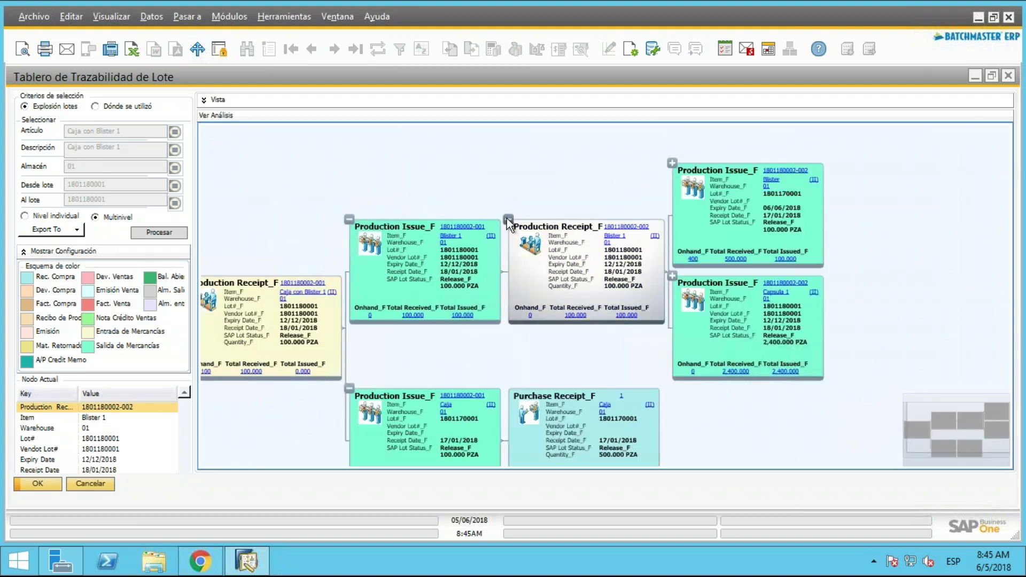
Expand the Capsula 1 and Blister production issues to show the receipts they came from.
mouse_move(764, 254)
click(672, 276)
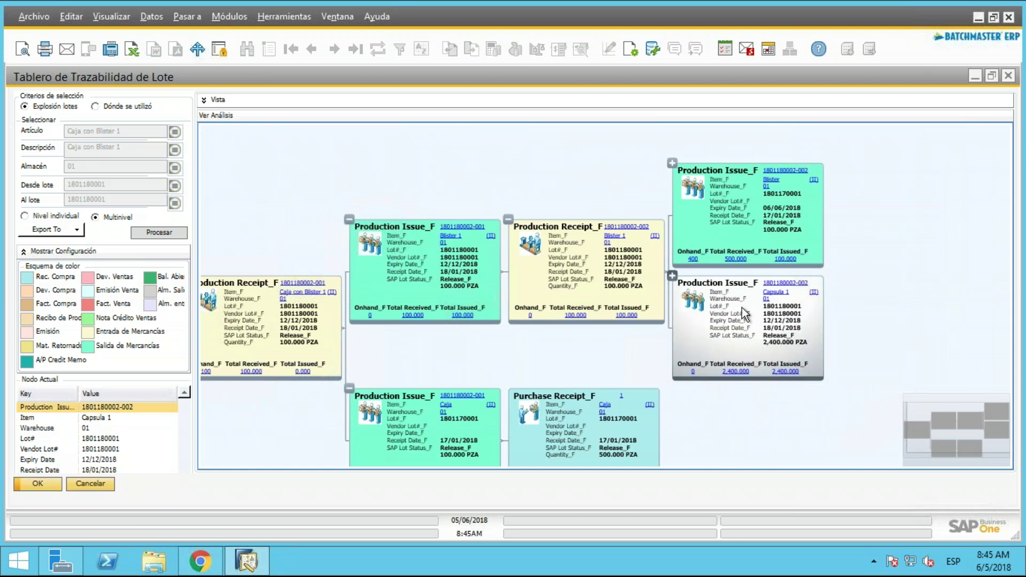
click(673, 163)
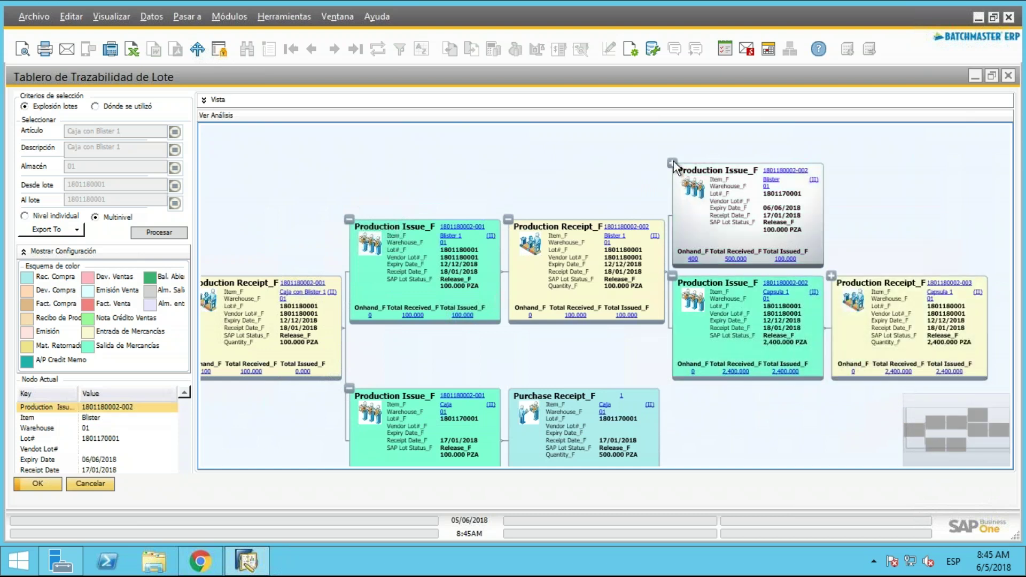
click(672, 163)
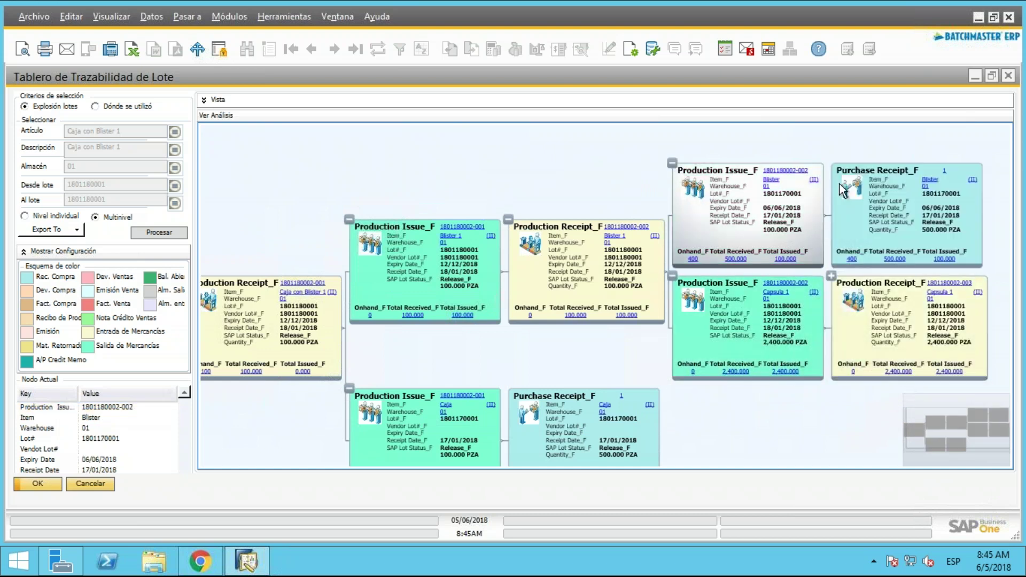
Expand the Capsula 1 production receipt and trace its Guantes and Lentes issues to their purchase receipts.
mouse_move(897, 147)
mouse_down()
mouse_move(695, 141)
mouse_move(546, 150)
mouse_up()
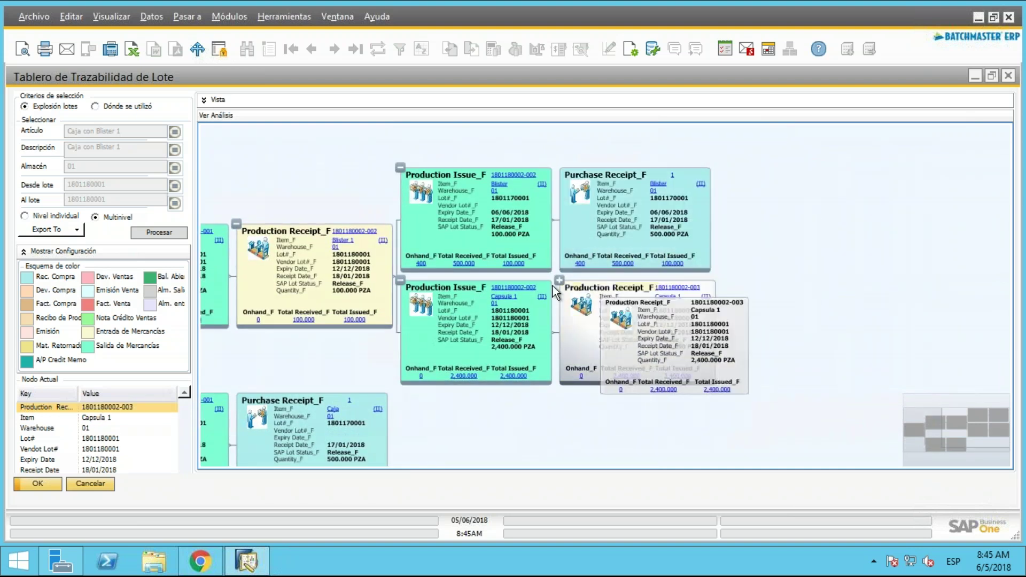
click(558, 280)
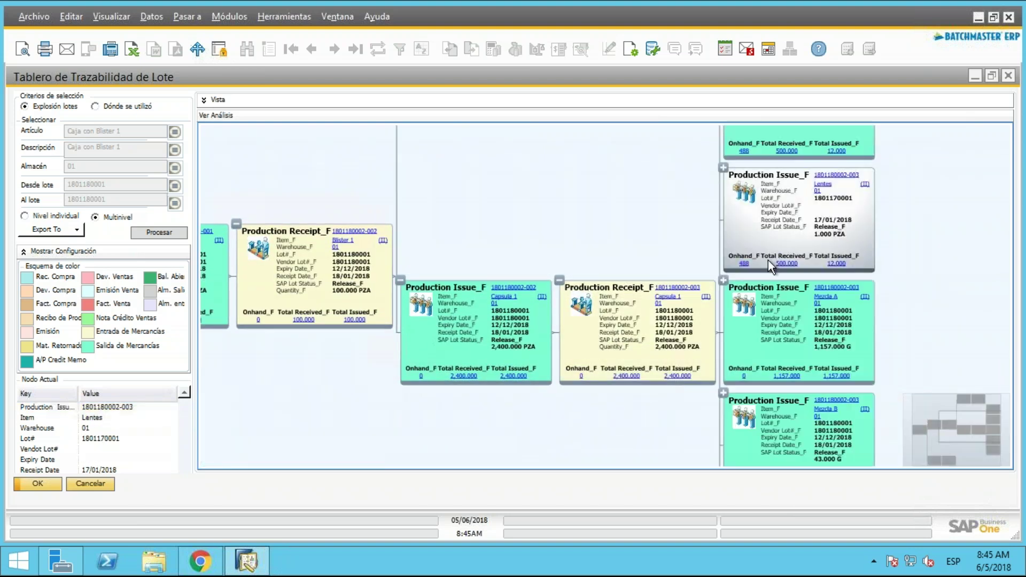
click(768, 260)
drag(902, 383, 899, 387)
click(638, 162)
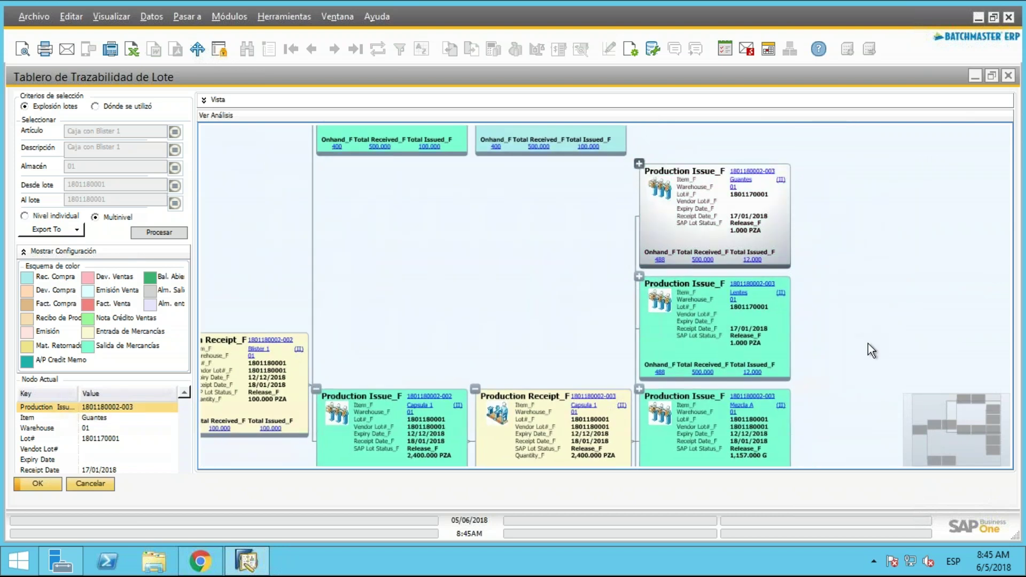
drag(847, 252, 831, 145)
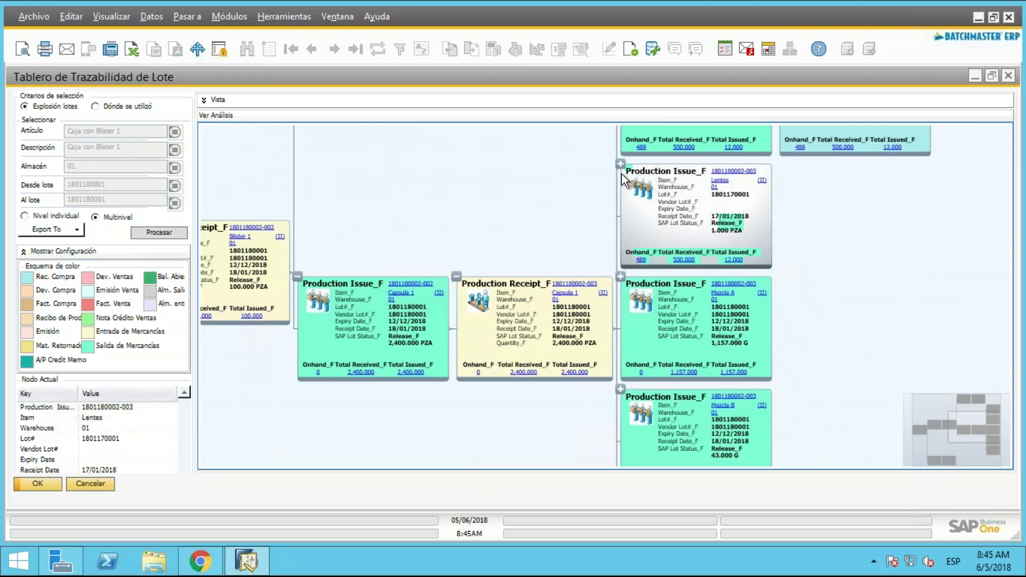
click(620, 164)
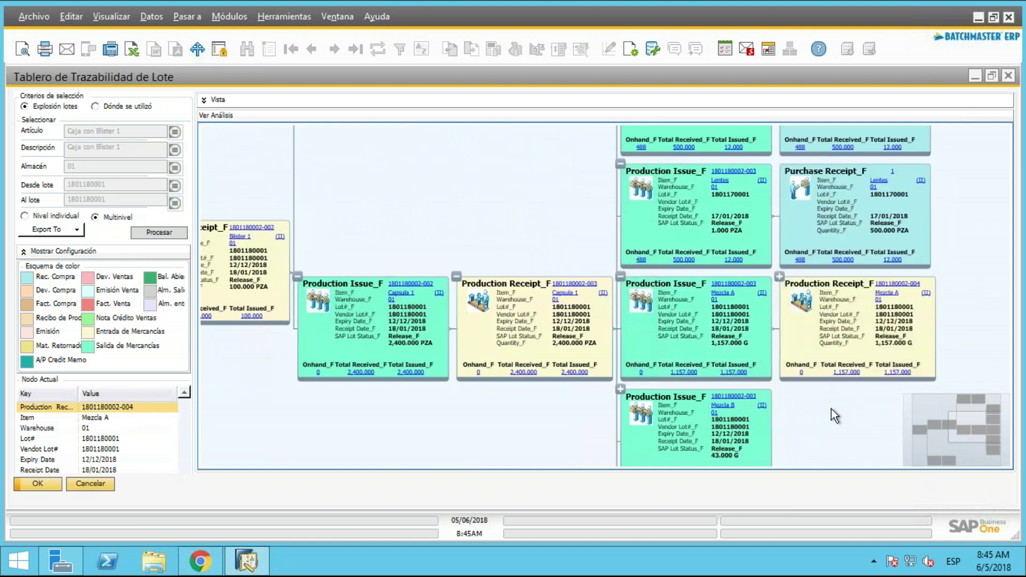
Expand the Mezcla B production issue and the Mezcla A production receipt in the traceability tree.
drag(833, 338, 812, 217)
click(603, 275)
click(763, 163)
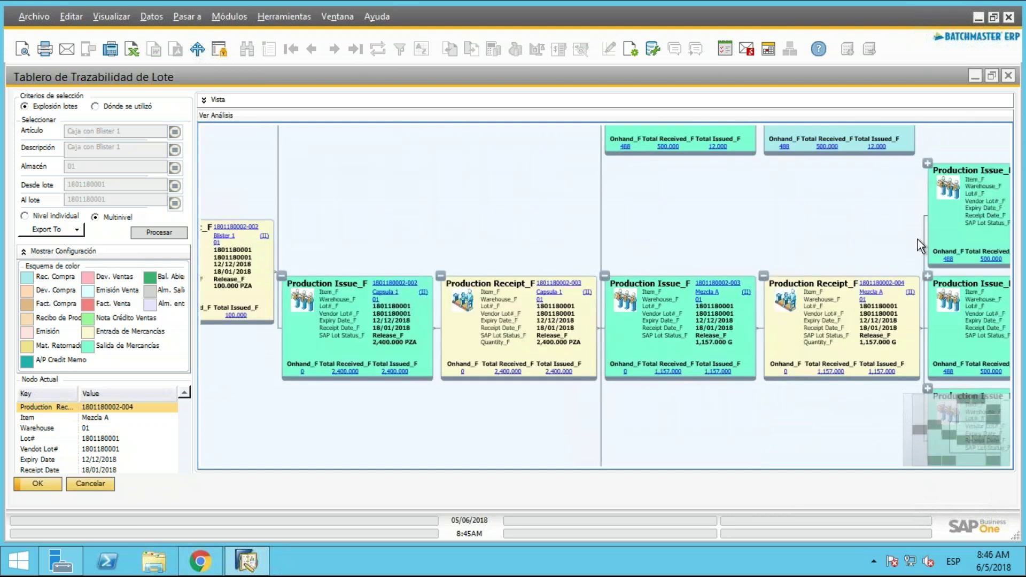
Examine the Overol issue and show the whole expanded traceability tree from the Caja con Blister 1 receipt to its components.
mouse_move(969, 420)
click(934, 394)
drag(939, 367, 963, 399)
scroll(717, 281, down, 3)
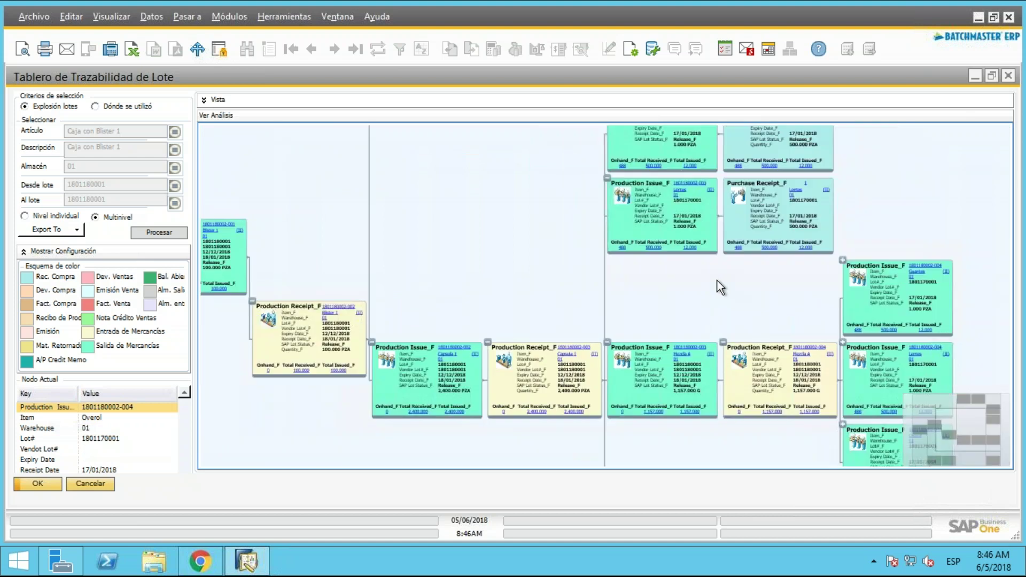
scroll(718, 295, down, 2)
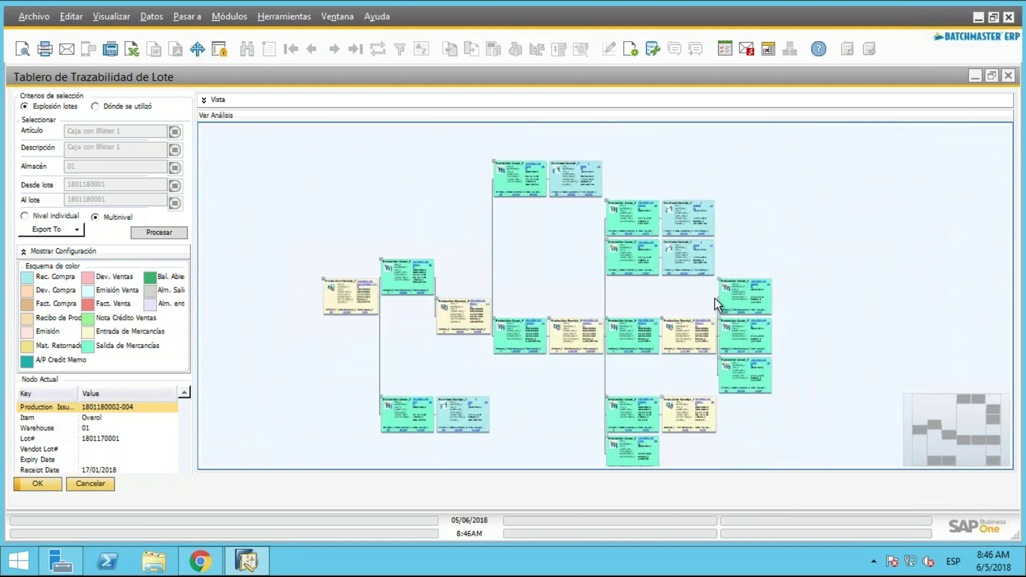
click(788, 307)
click(204, 100)
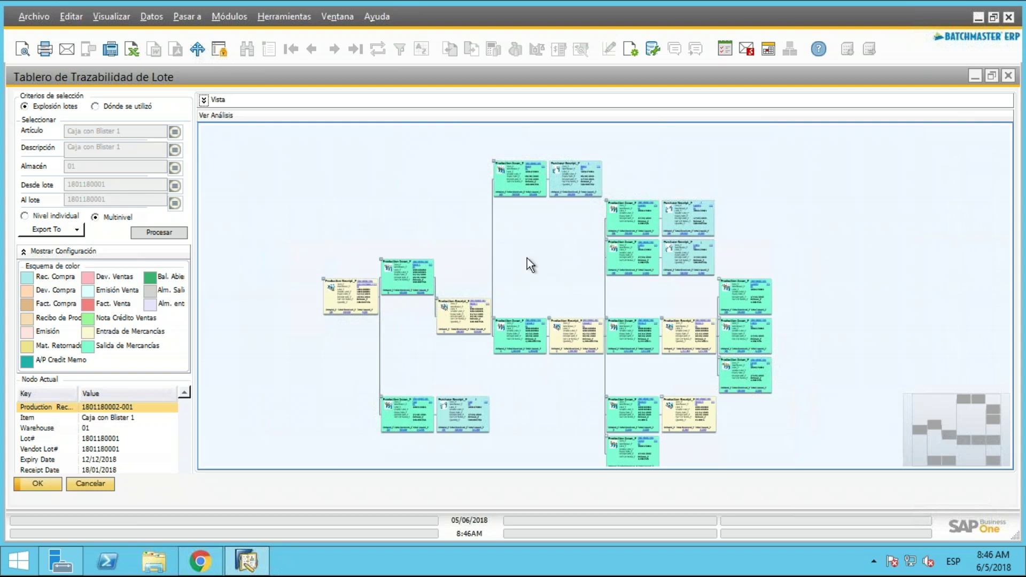
Close the lot traceability board and list the functions of the Calidad module.
click(1009, 80)
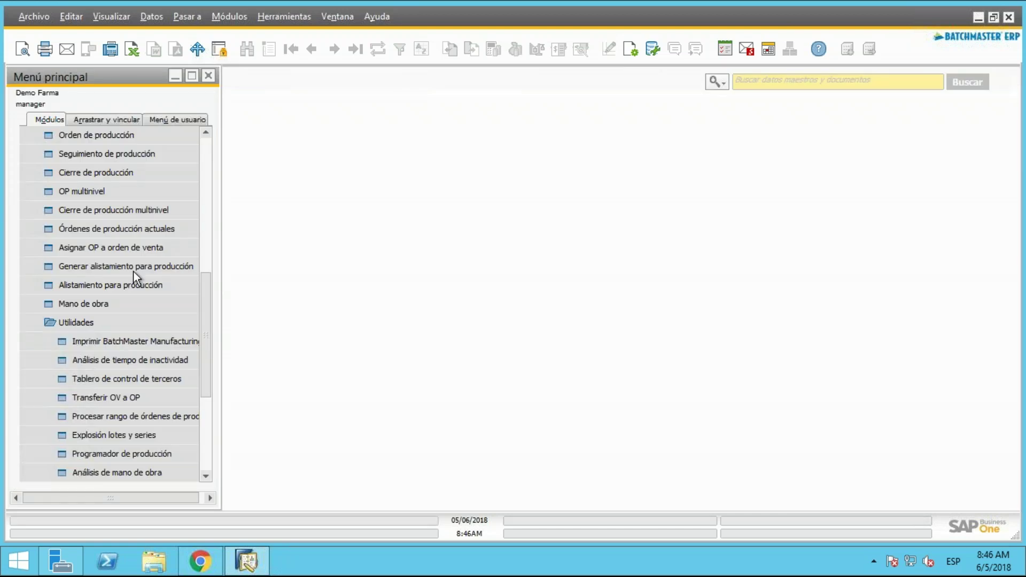
scroll(130, 294, up, 3)
click(101, 153)
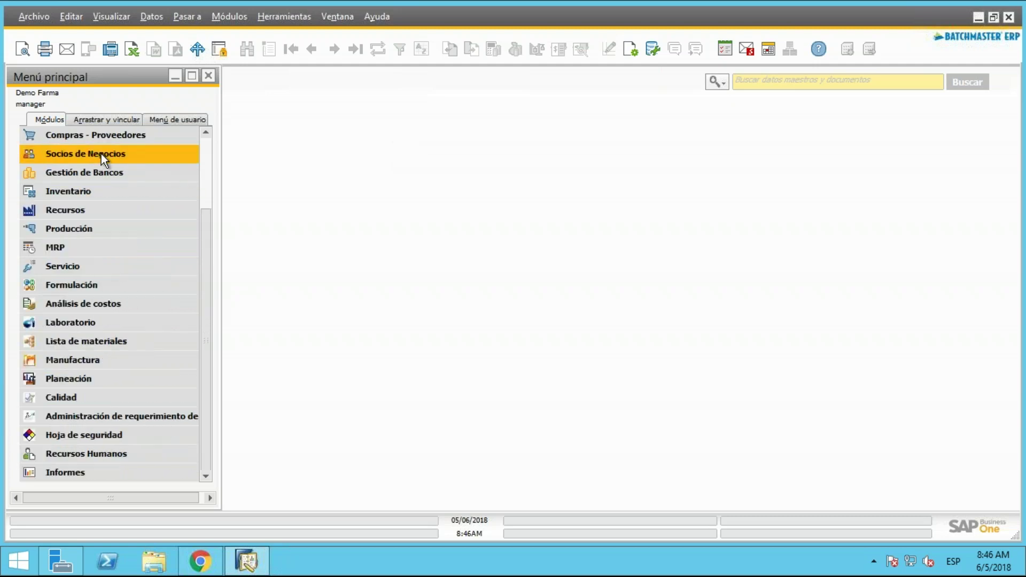
click(78, 396)
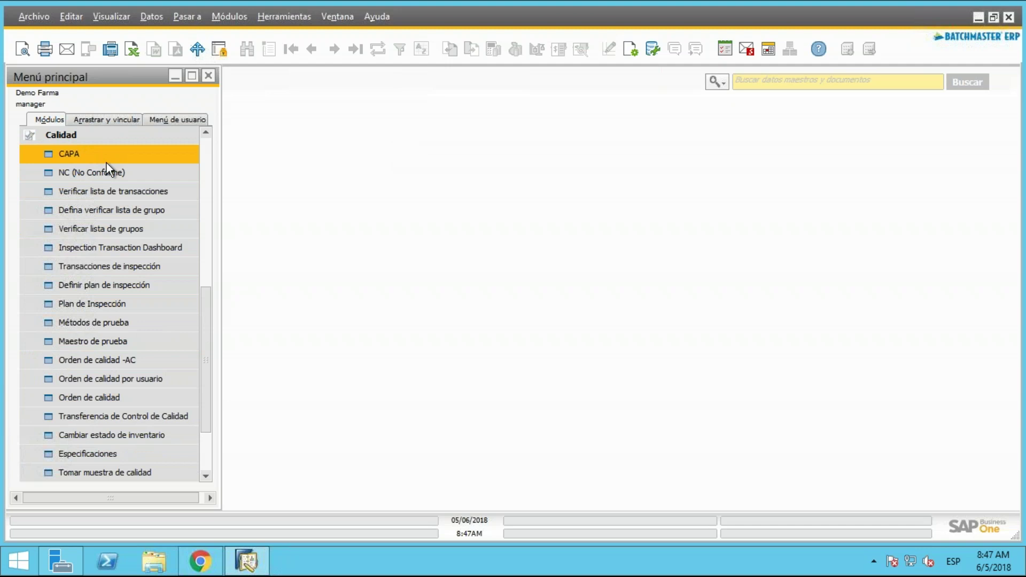
click(128, 175)
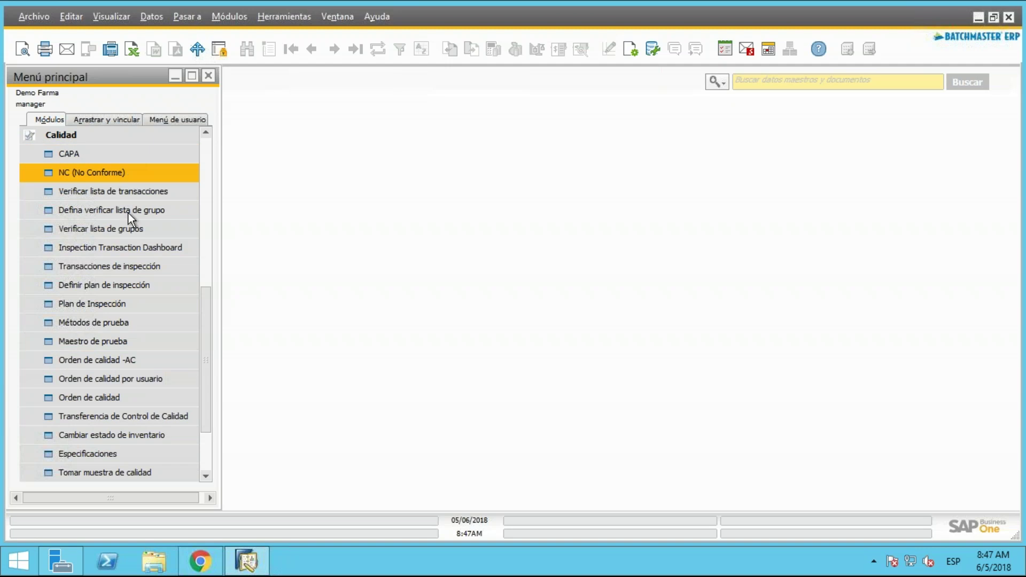
click(132, 368)
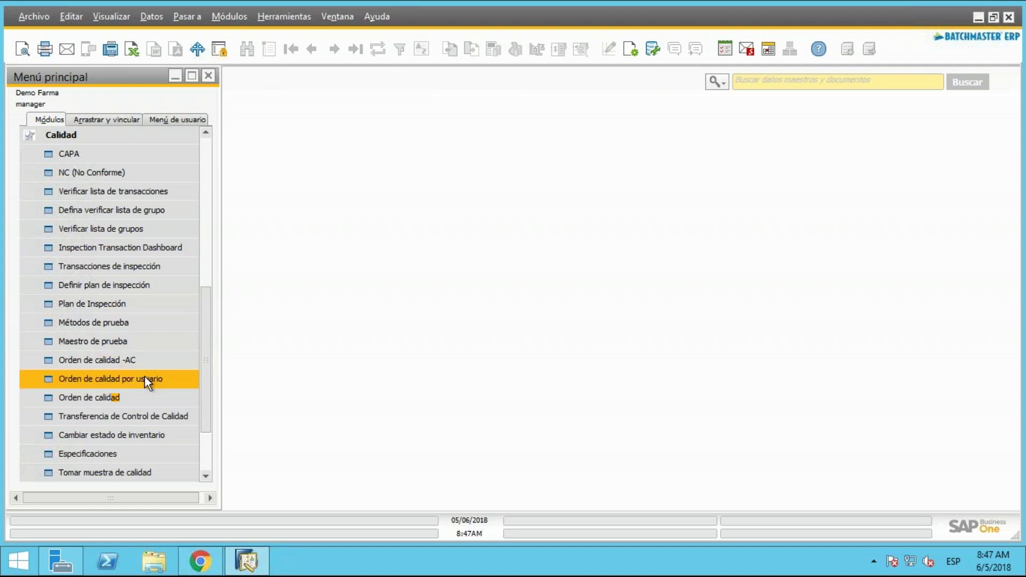
Open Orden de calidad in a maximized window and show the last quality order record.
click(123, 398)
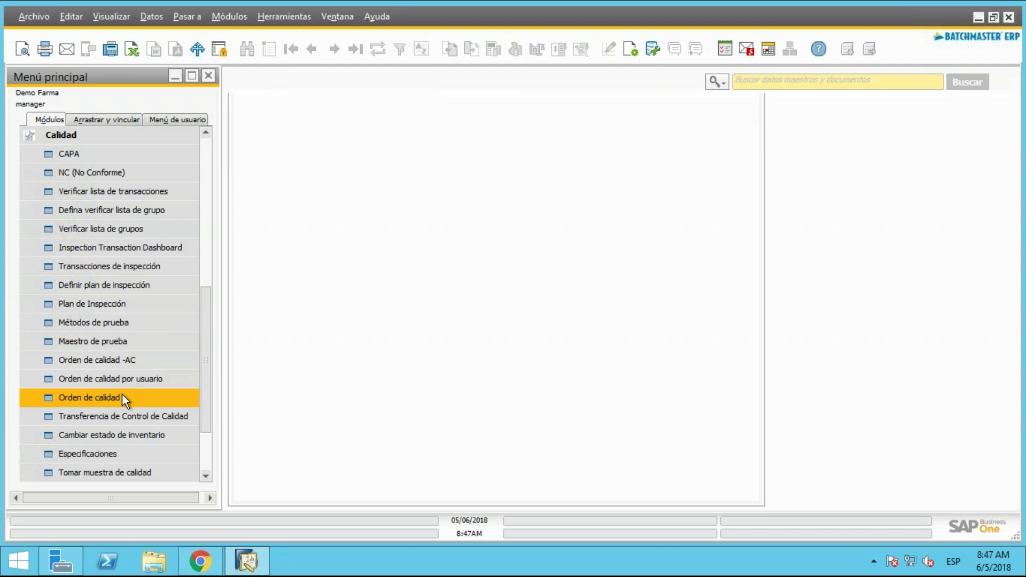
double_click(480, 79)
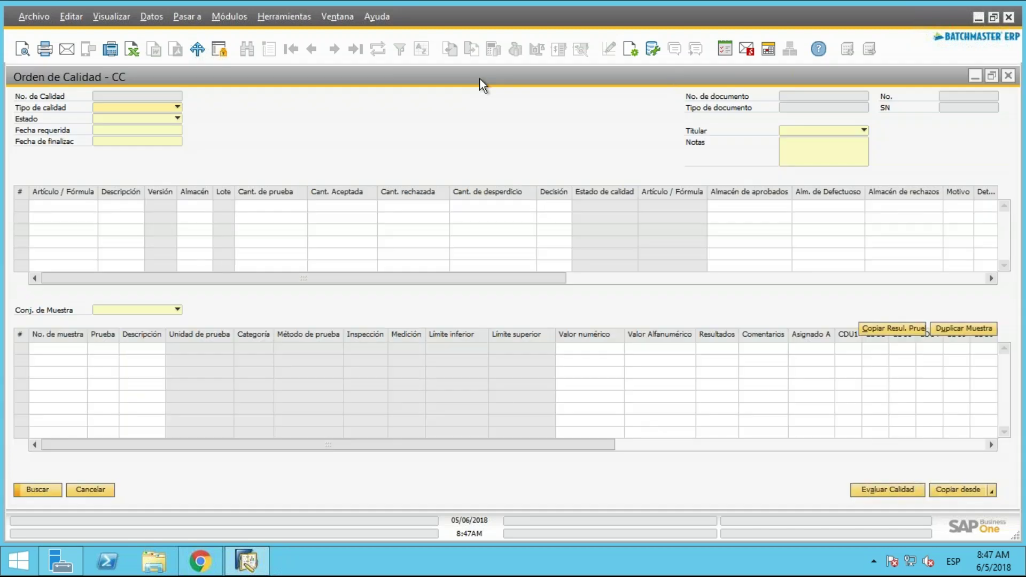
click(357, 49)
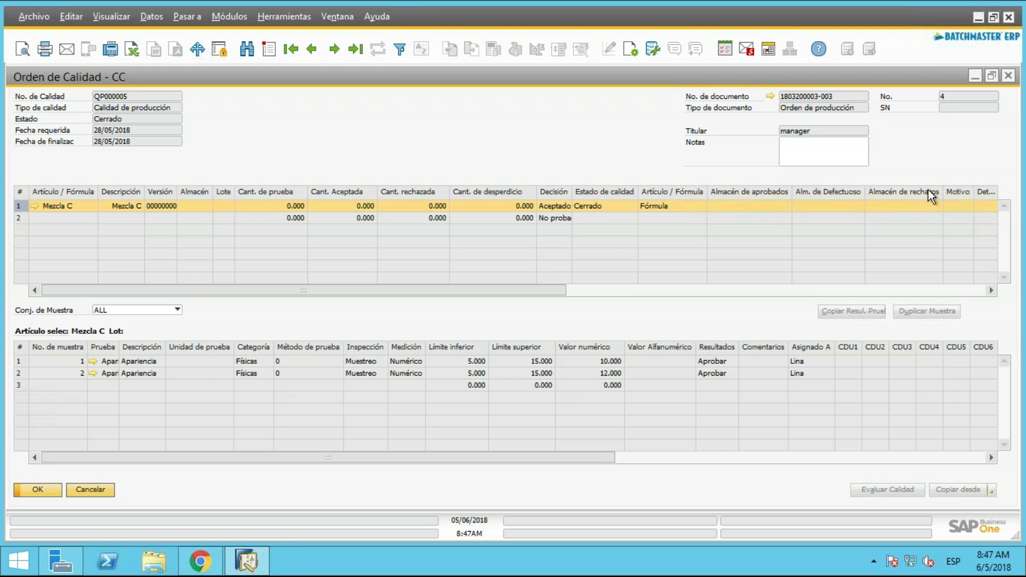
Replace the open quality windows with Transacciones de inspección and review the result lines of its last record.
click(1009, 76)
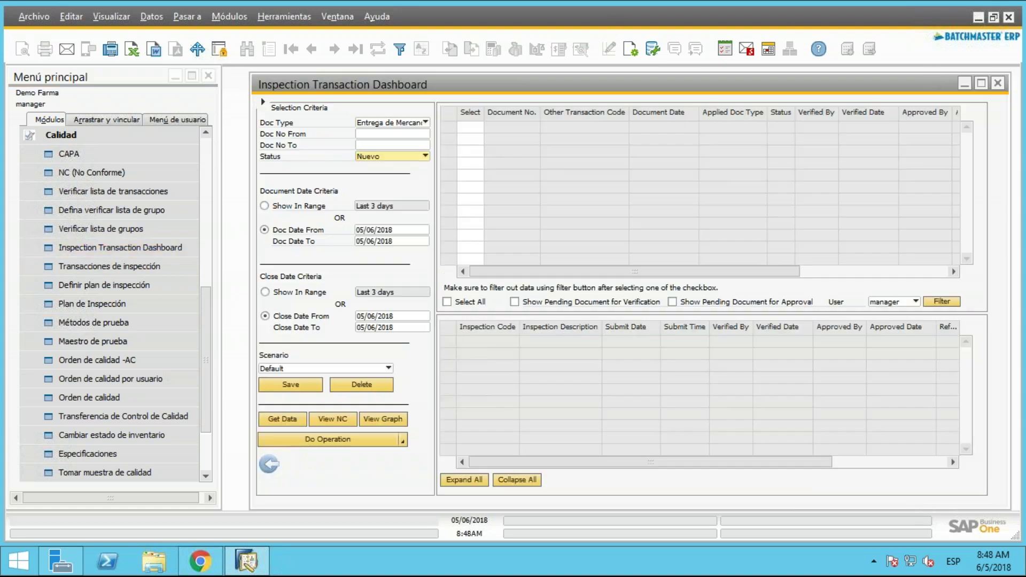
click(996, 84)
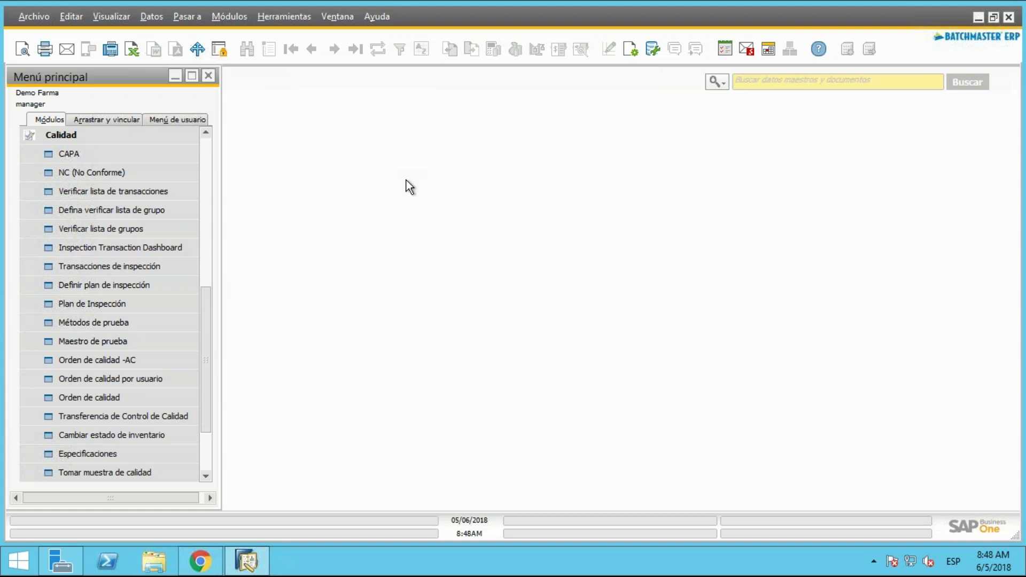
click(152, 267)
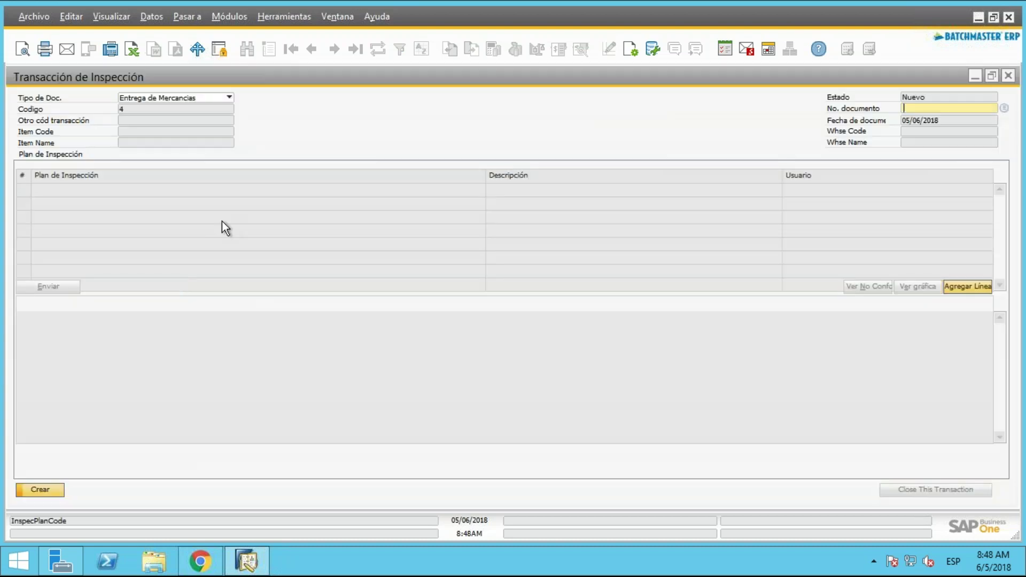
click(357, 52)
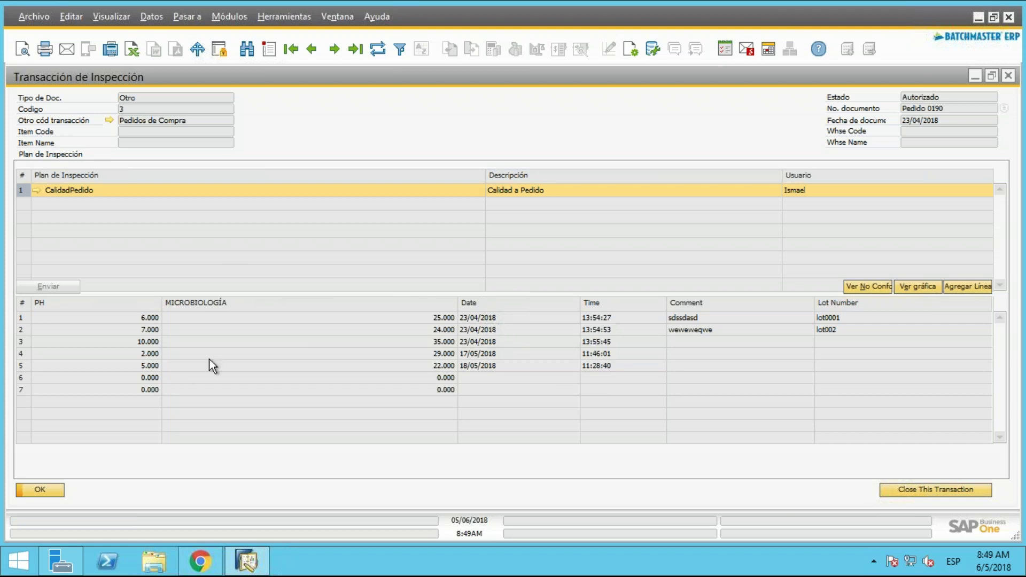
click(20, 327)
click(22, 331)
click(22, 364)
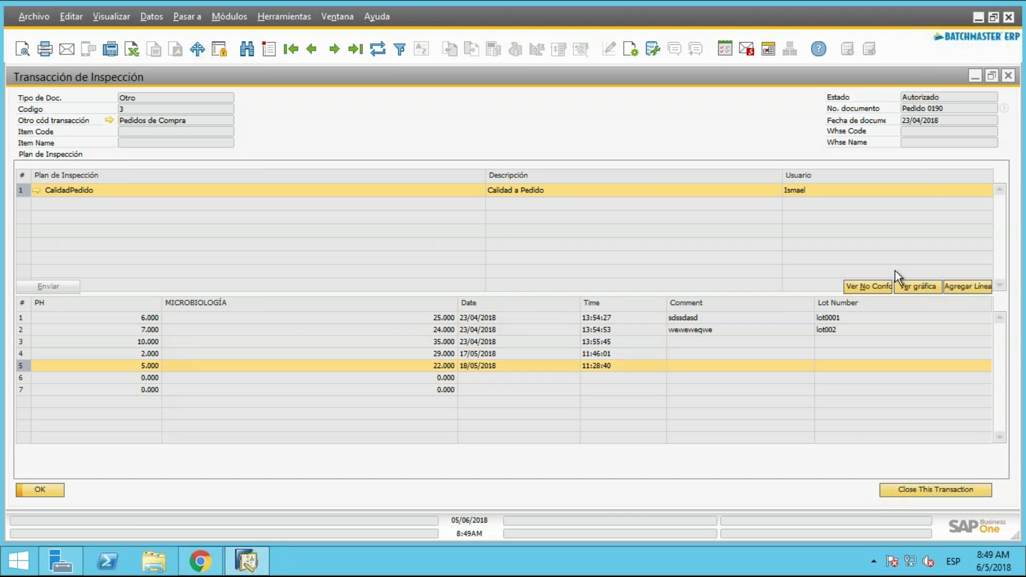
Add a result line to the CalidadPedido inspection plan with PH 4.5 and MICROBIOLOGÍA 21.
click(963, 286)
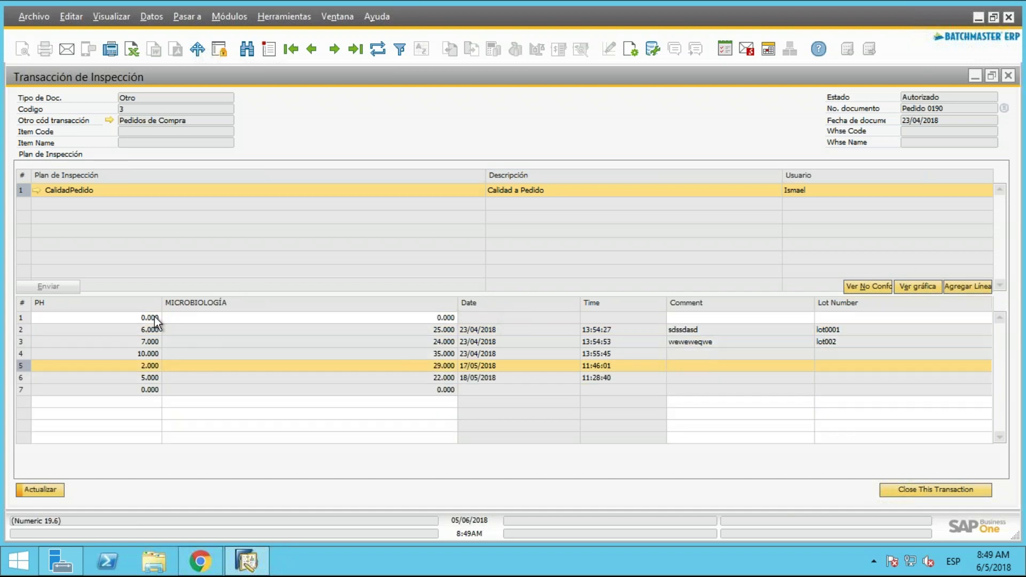
text(4.5)
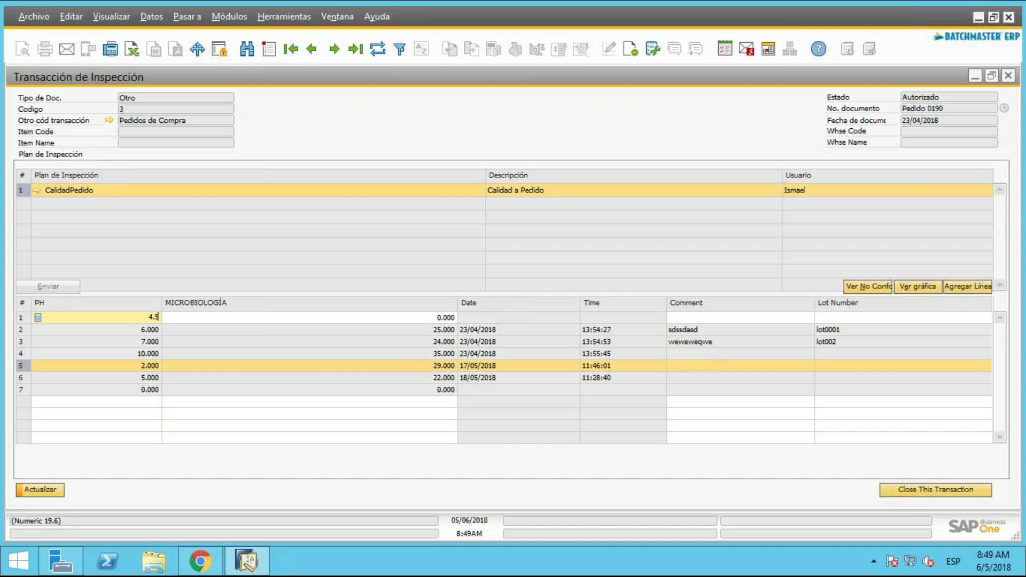
key(Tab)
text(2)
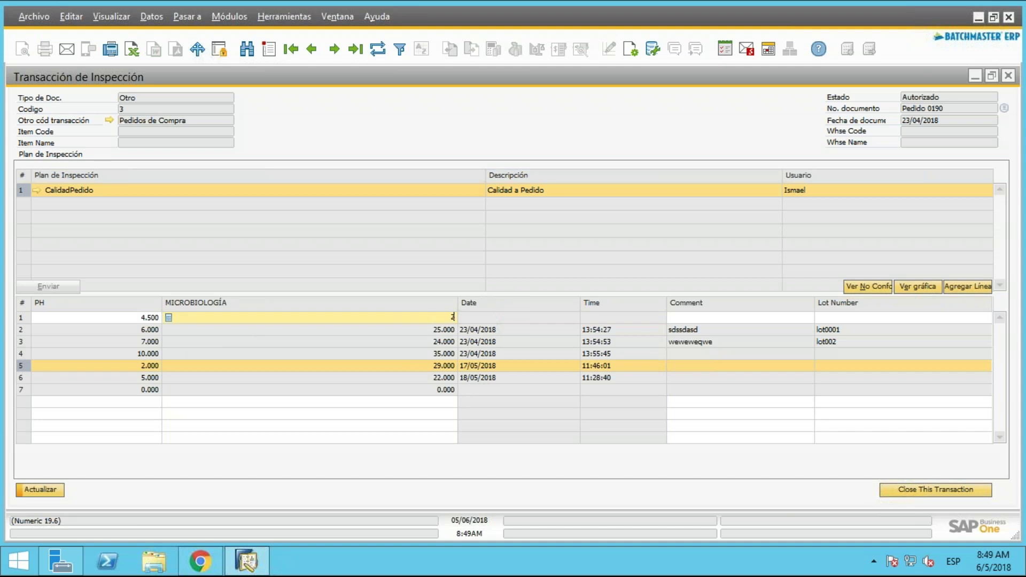
text(1)
key(Tab)
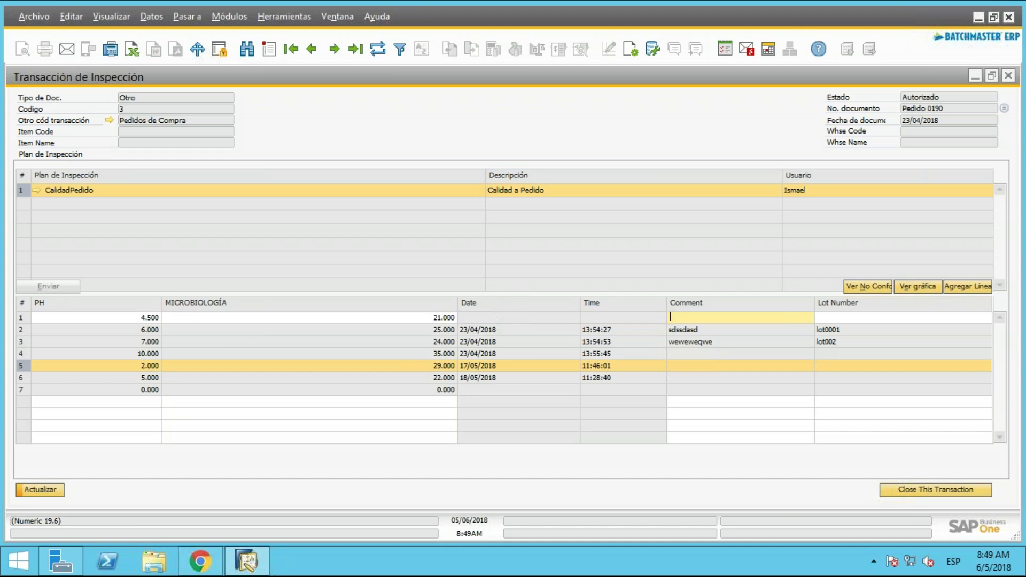
Save the inspection transaction and submit the new result line for approval.
click(45, 495)
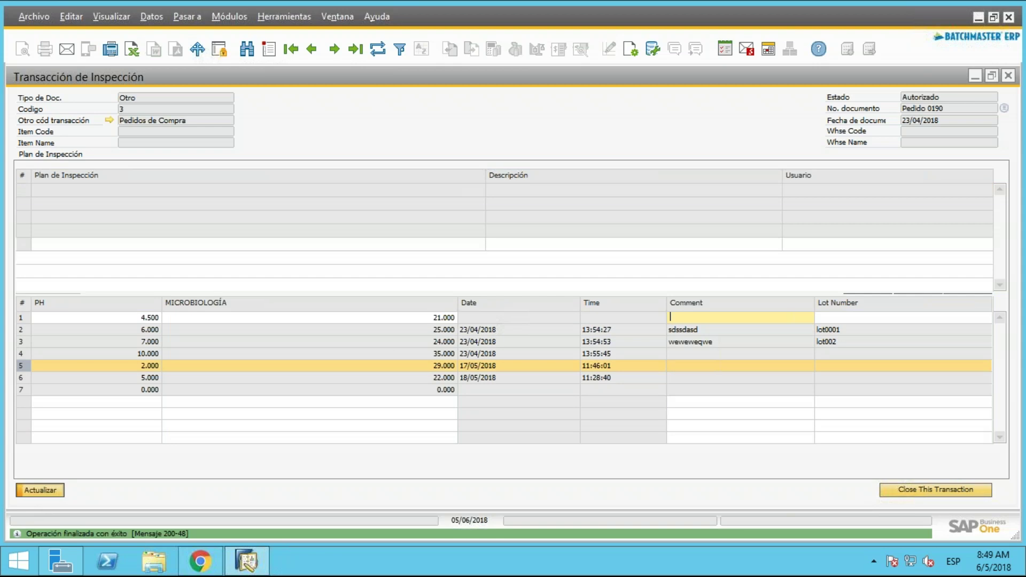
click(20, 318)
click(36, 286)
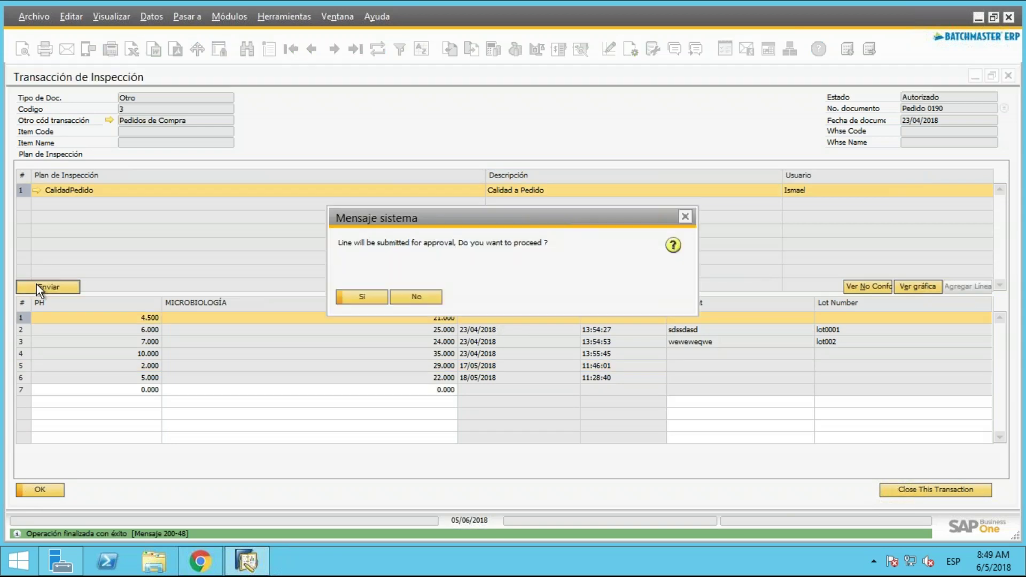
click(370, 295)
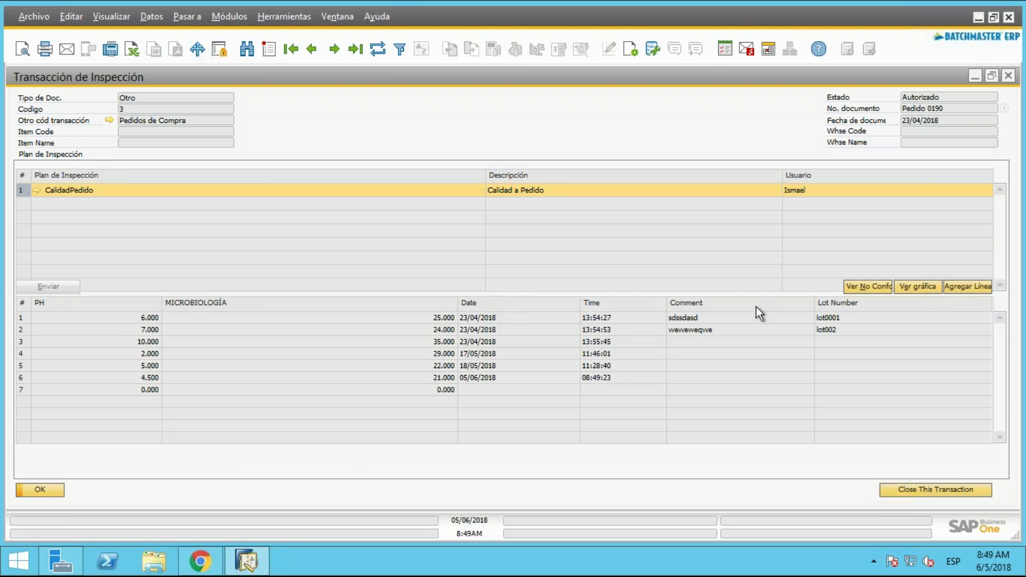
View the inspection result graphs for MICROBIOLOGÍA and PH, and close the inspection transaction.
click(916, 288)
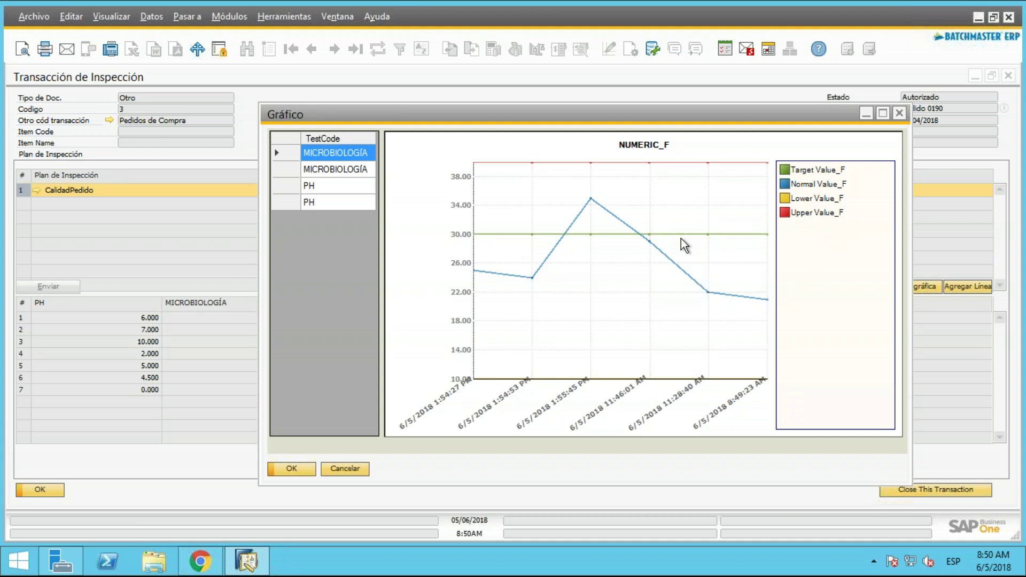
click(329, 185)
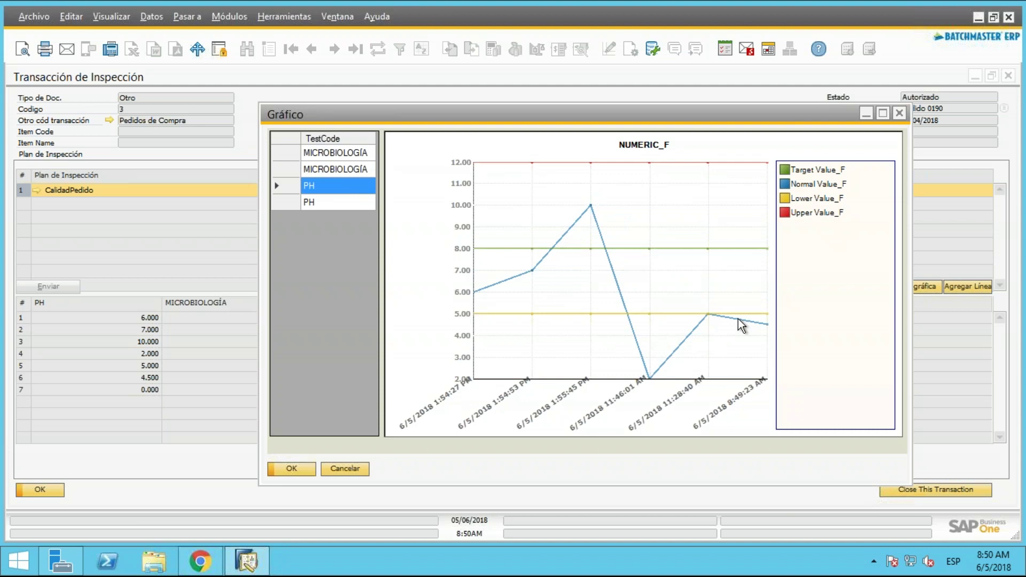
click(898, 113)
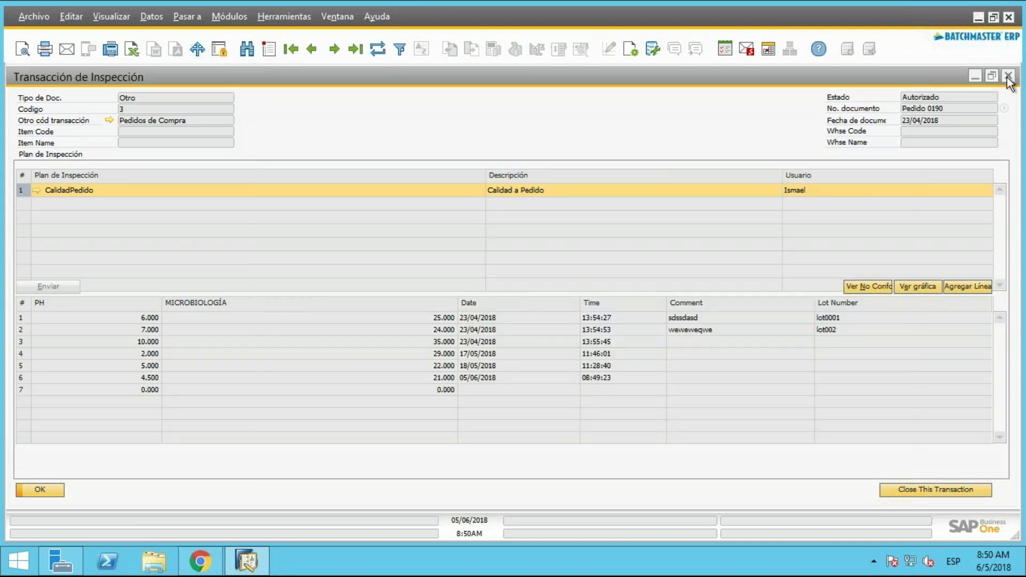
click(1009, 77)
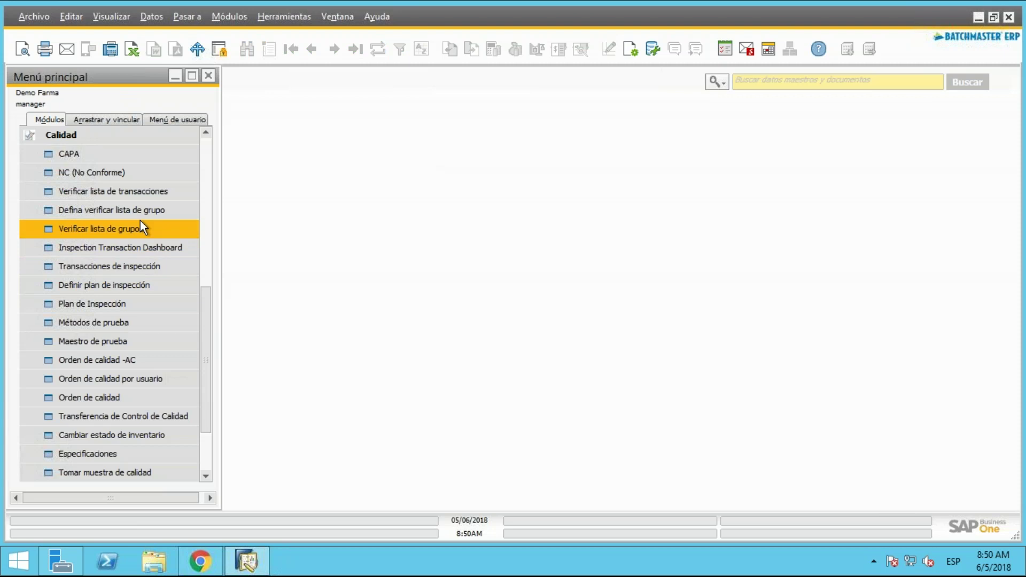
Look for the last record in the transaction verification list and close that list.
click(154, 195)
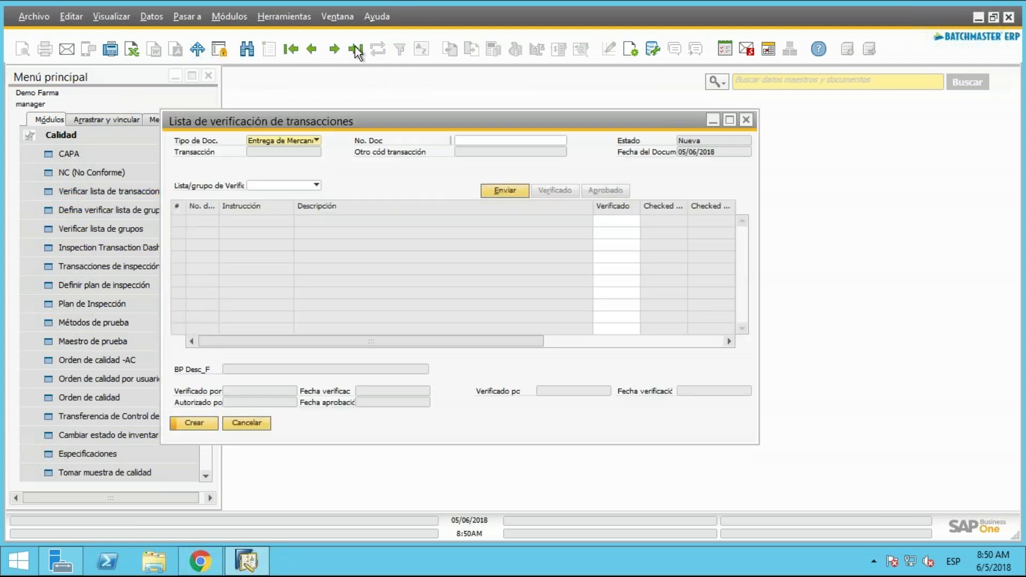
click(356, 50)
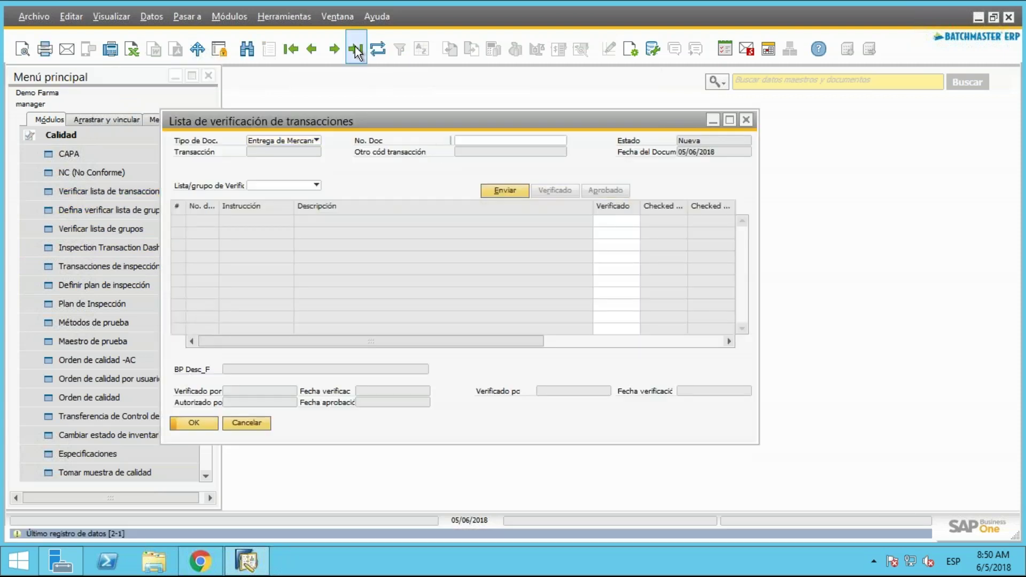
click(747, 121)
Examine the instructions in the last verification list group, Producción producta A, and close it.
click(134, 231)
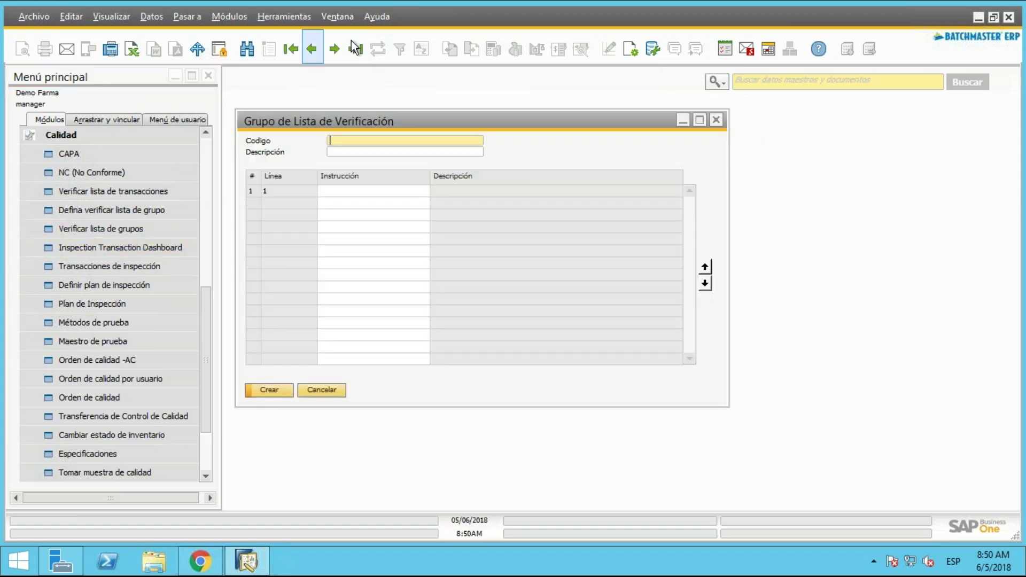
click(355, 47)
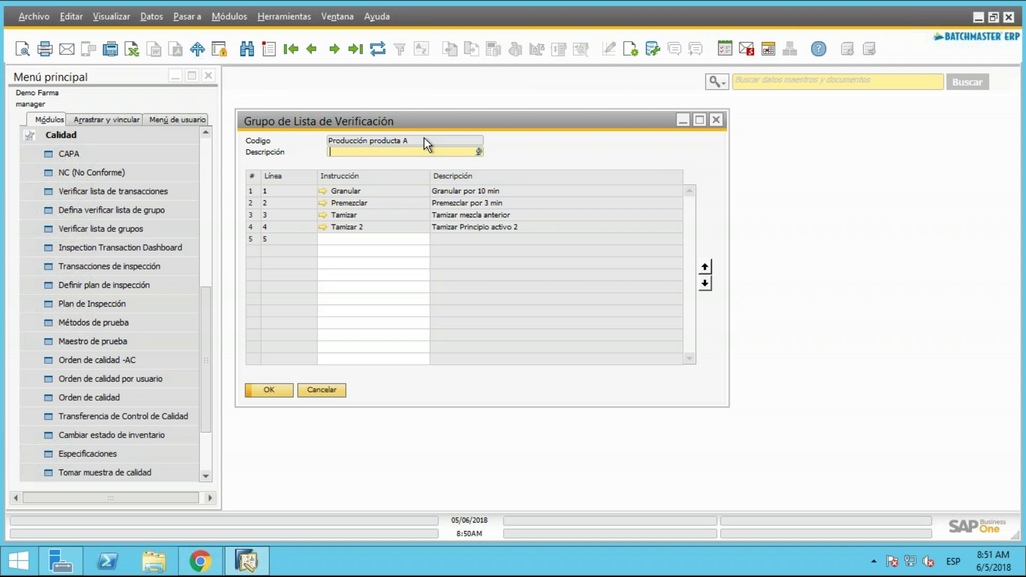
click(716, 120)
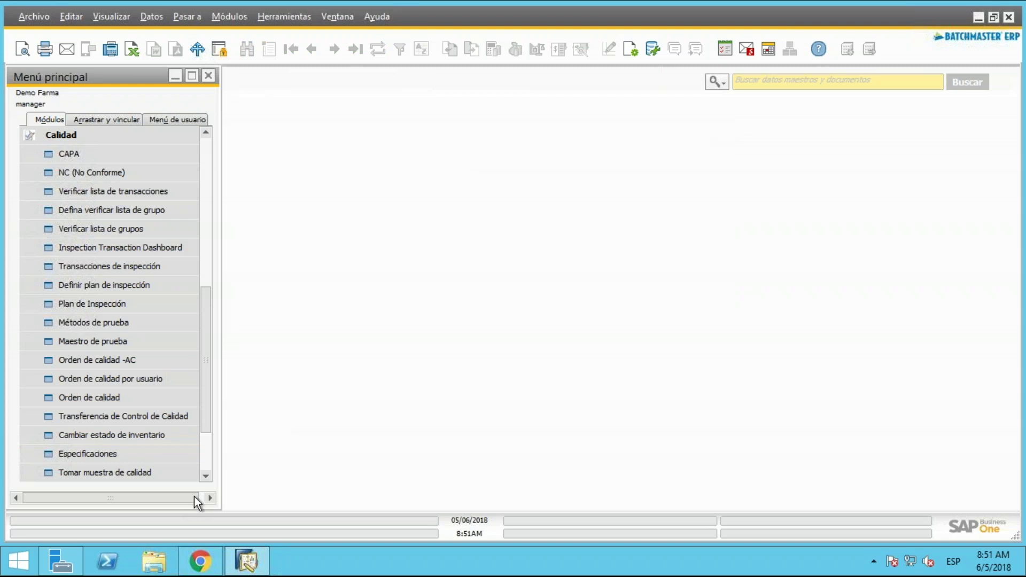
Switch to BatchMaster WMS in the browser and look through the Producción WMS functions from the launch platform.
click(199, 563)
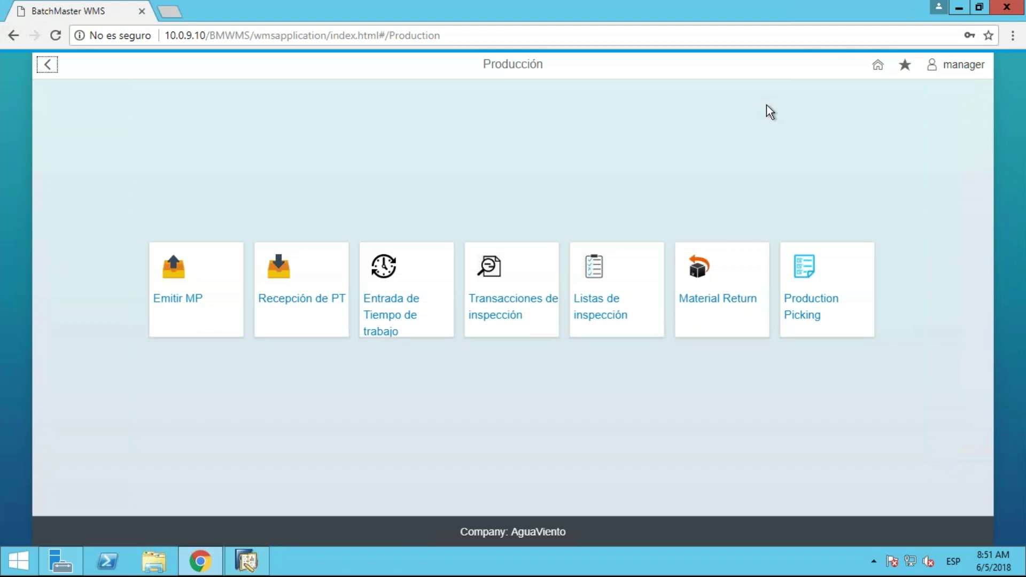
click(877, 67)
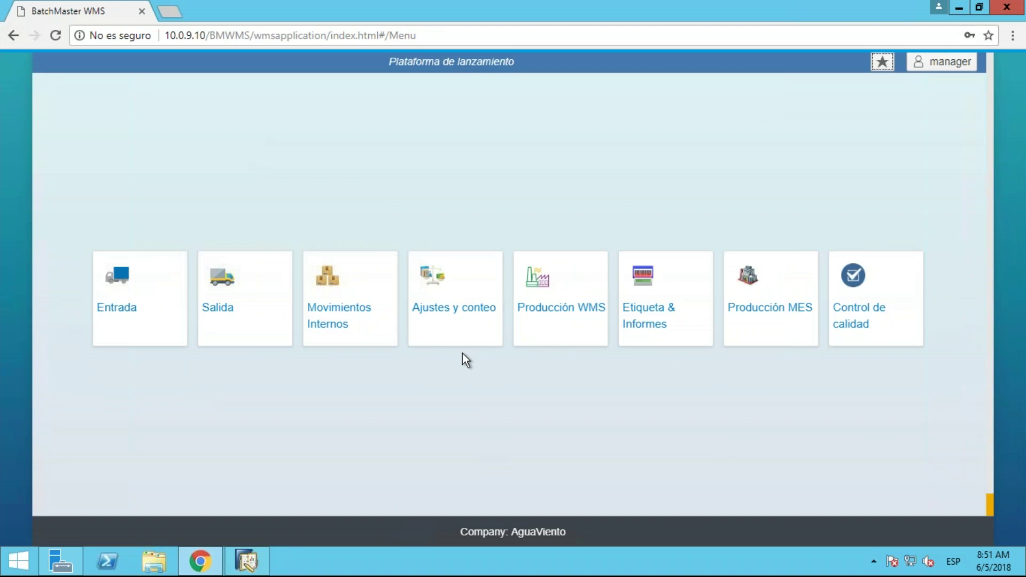
click(574, 324)
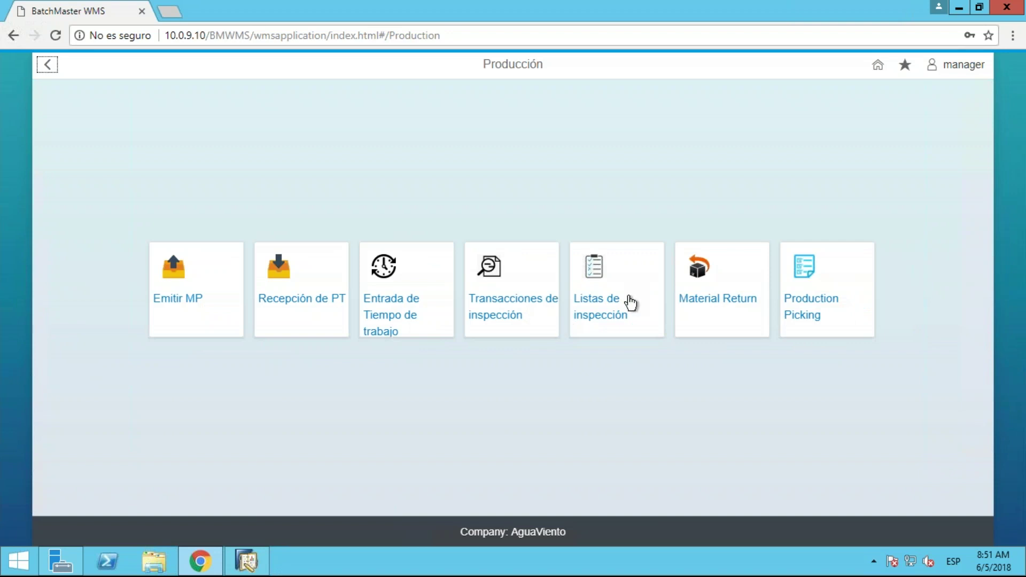
click(49, 66)
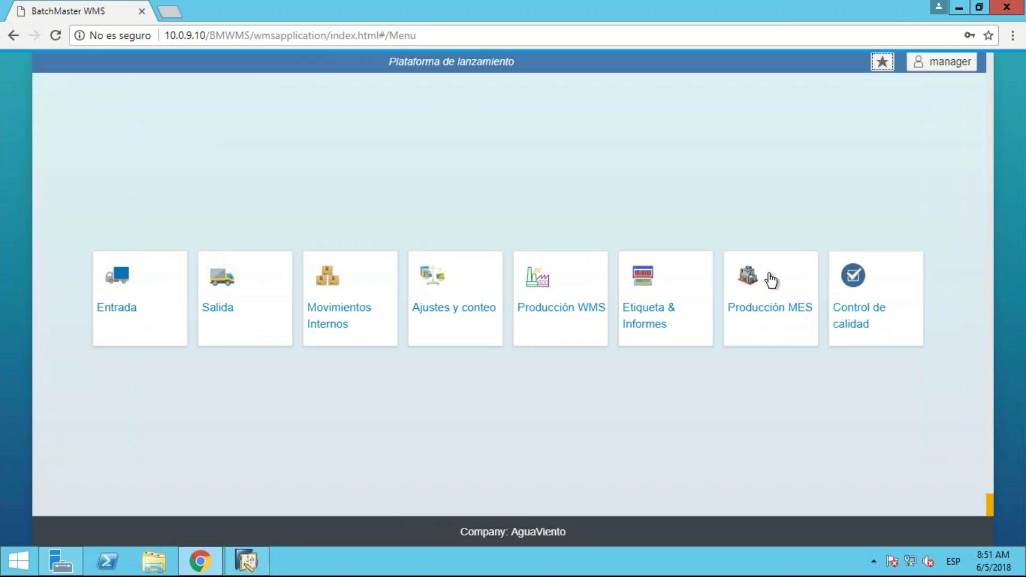
Look through the Producción MES functions, including the production orders under Pesar, and return to the launch platform.
click(786, 323)
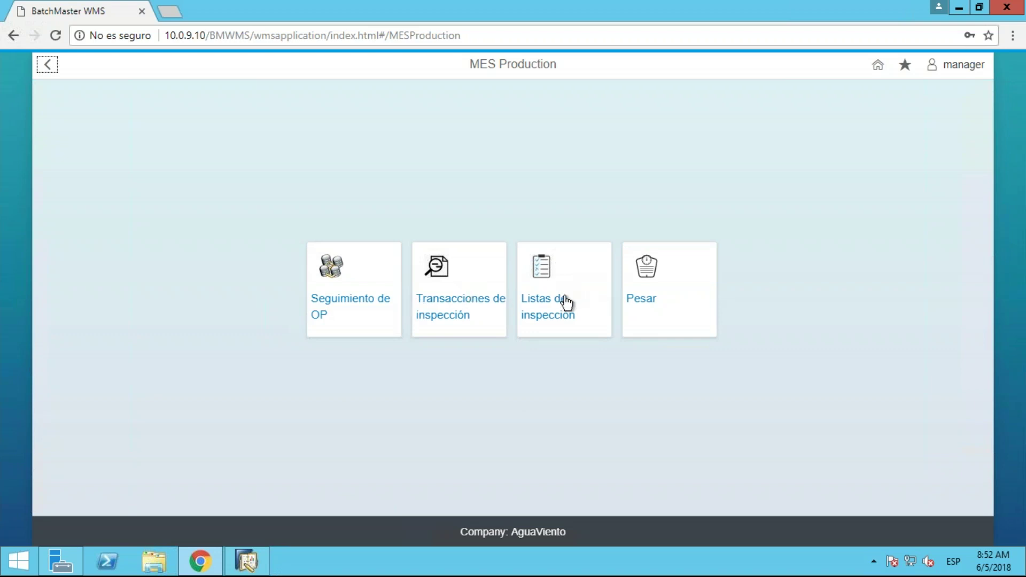
click(636, 302)
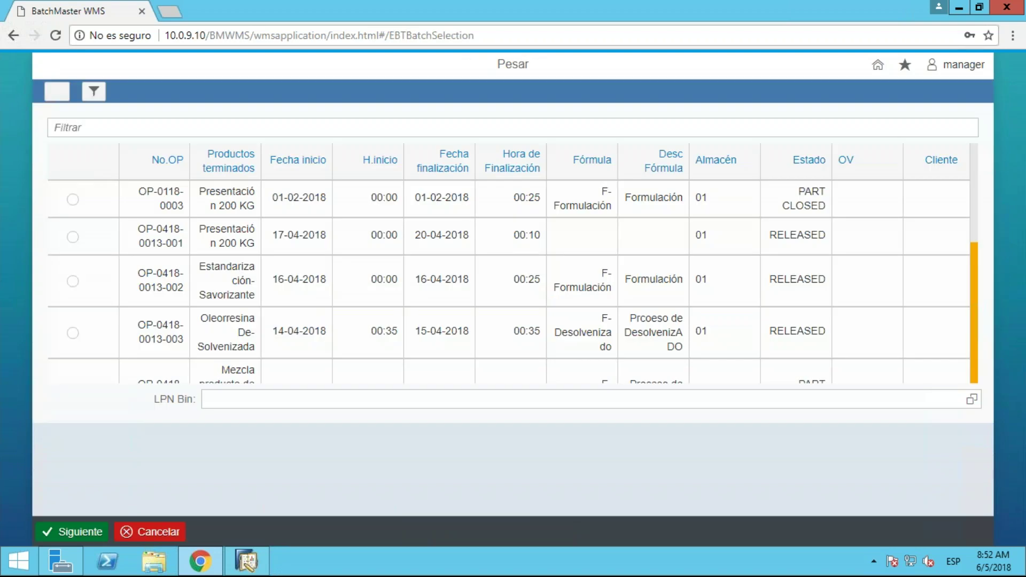
click(169, 533)
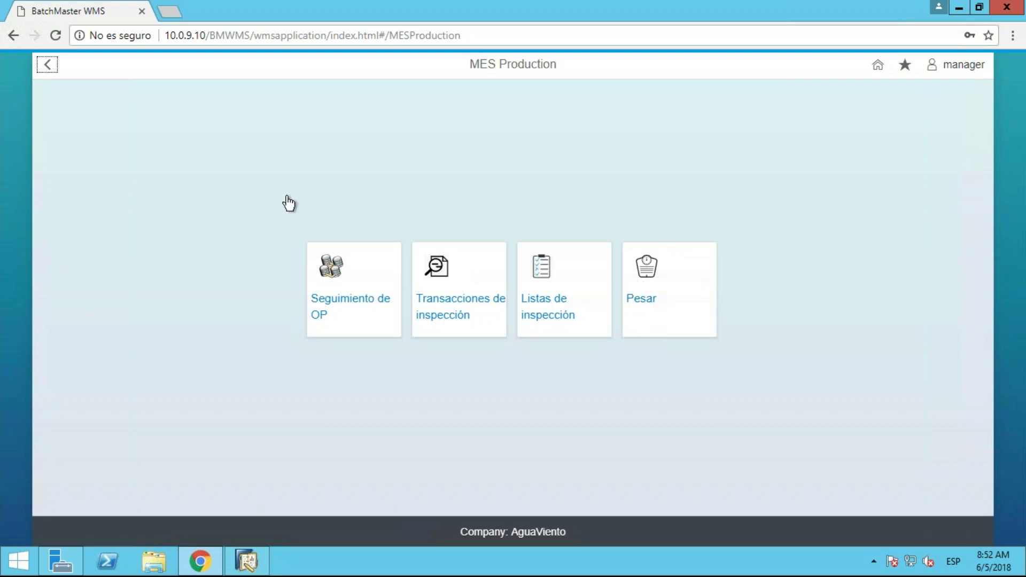
click(47, 67)
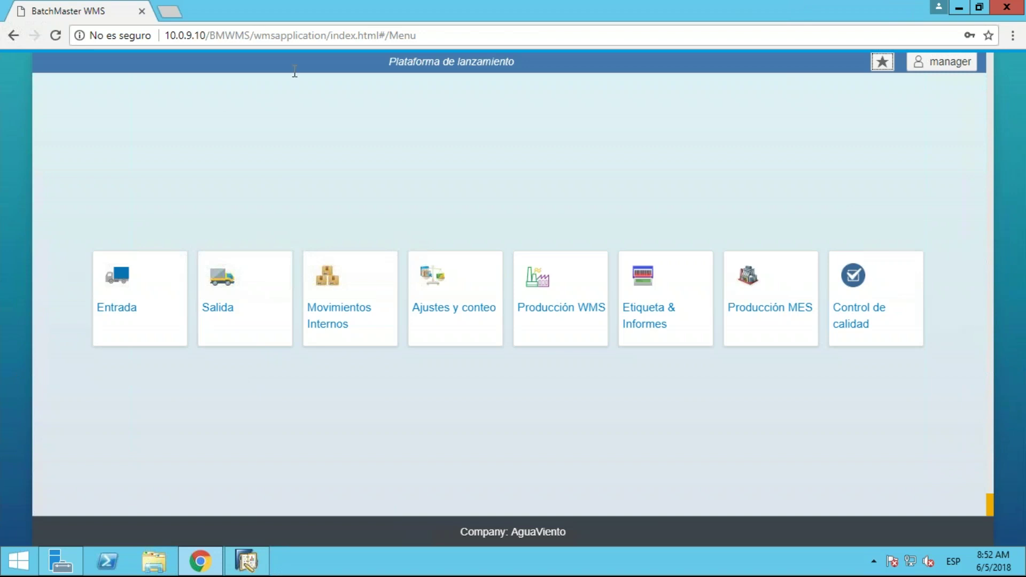
Point out the WMS web address and show the Movimientos Internos functions.
click(431, 36)
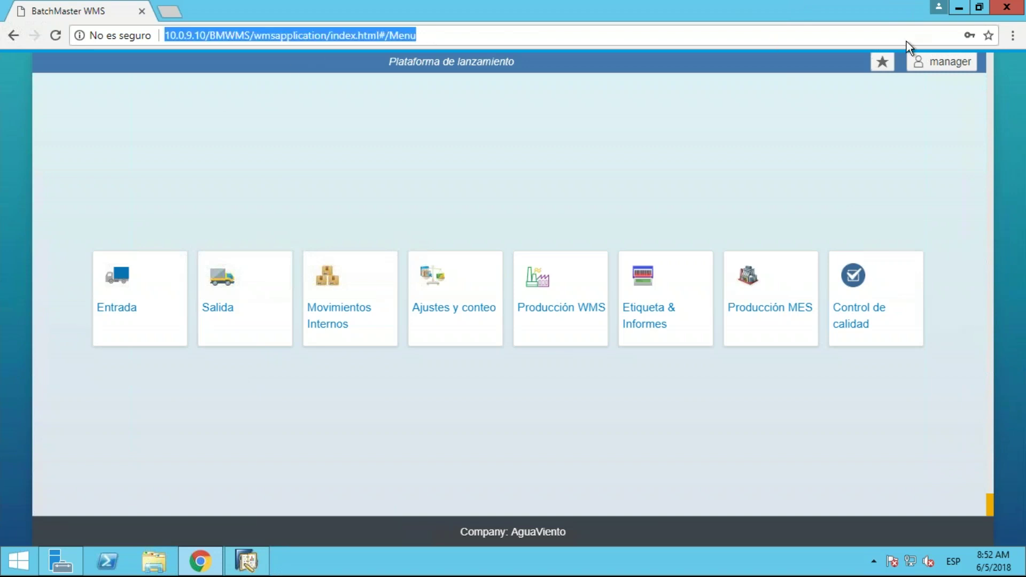
click(772, 128)
click(476, 36)
click(361, 318)
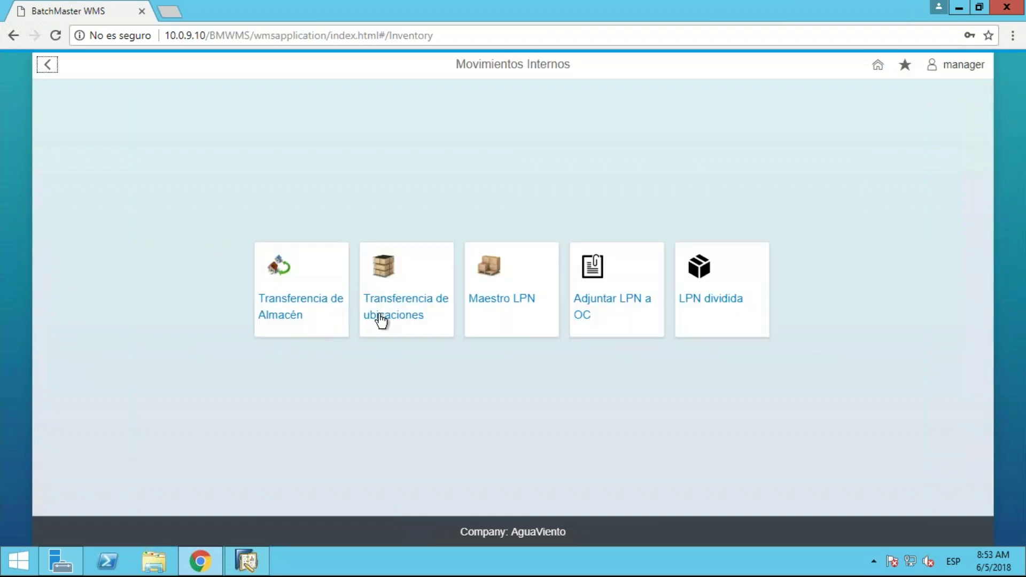
Switch back to SAP Business One and open Entrada de mercancías from the Inventario stock operations.
click(247, 568)
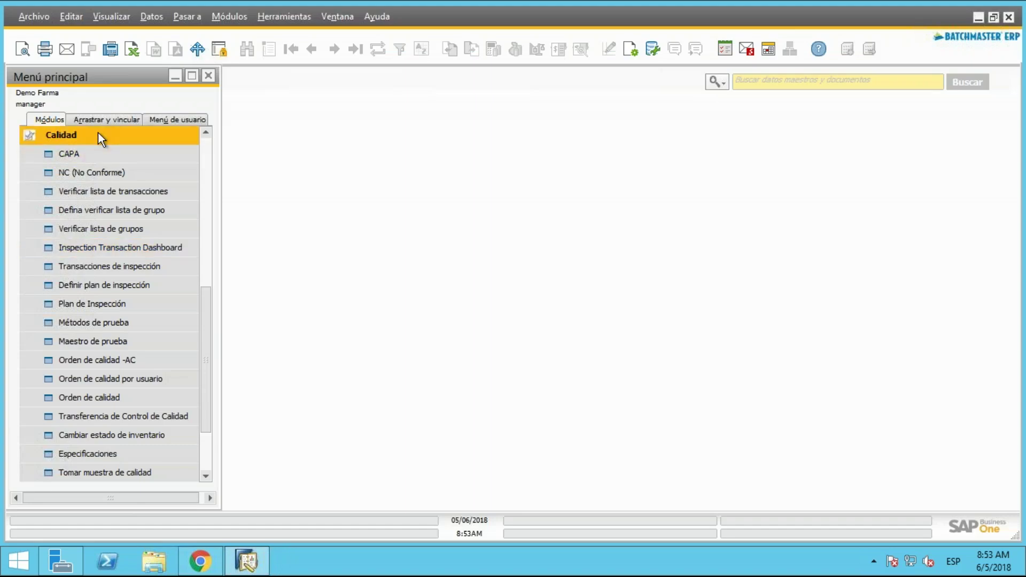
click(98, 134)
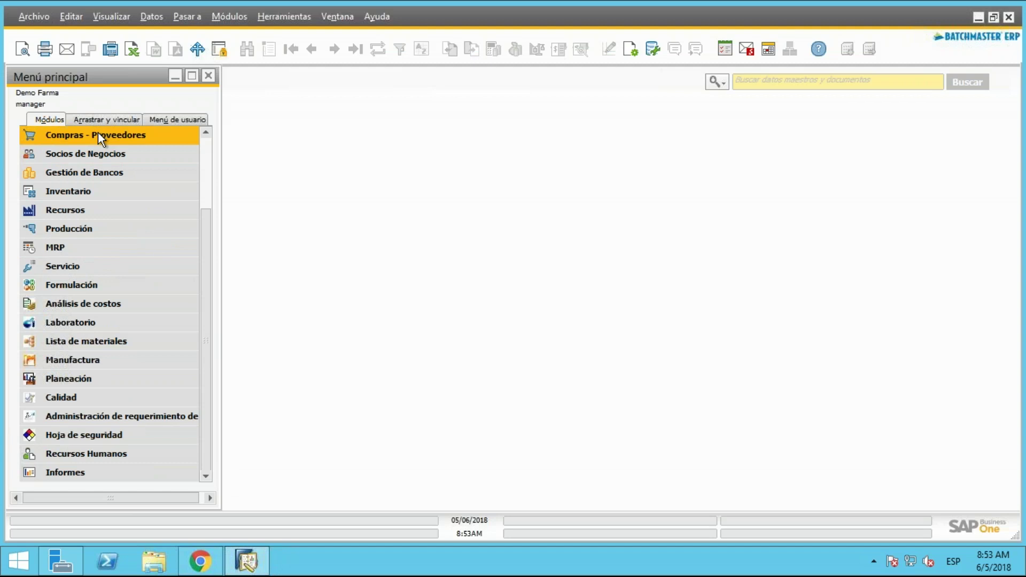
click(98, 197)
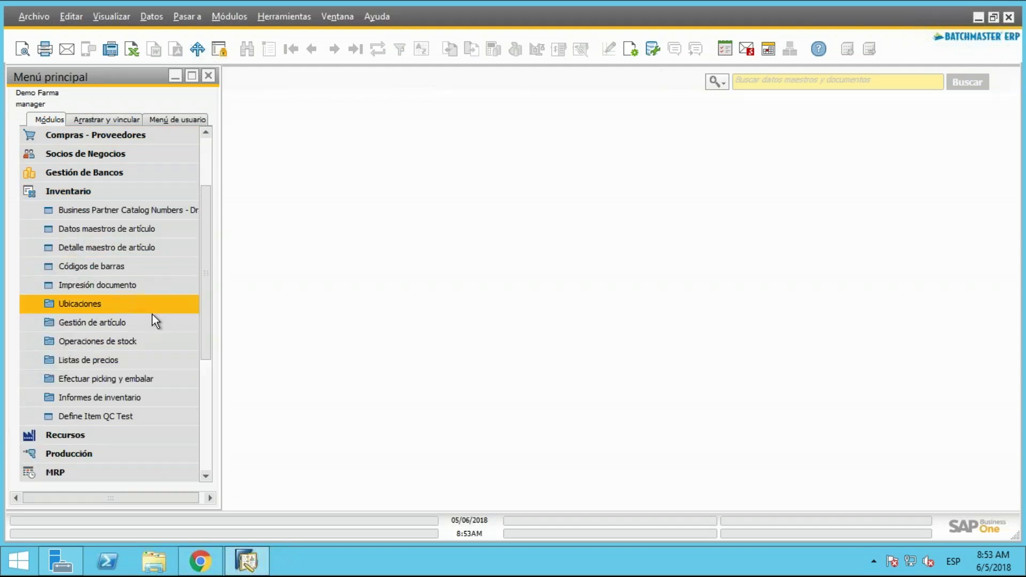
click(133, 342)
click(144, 286)
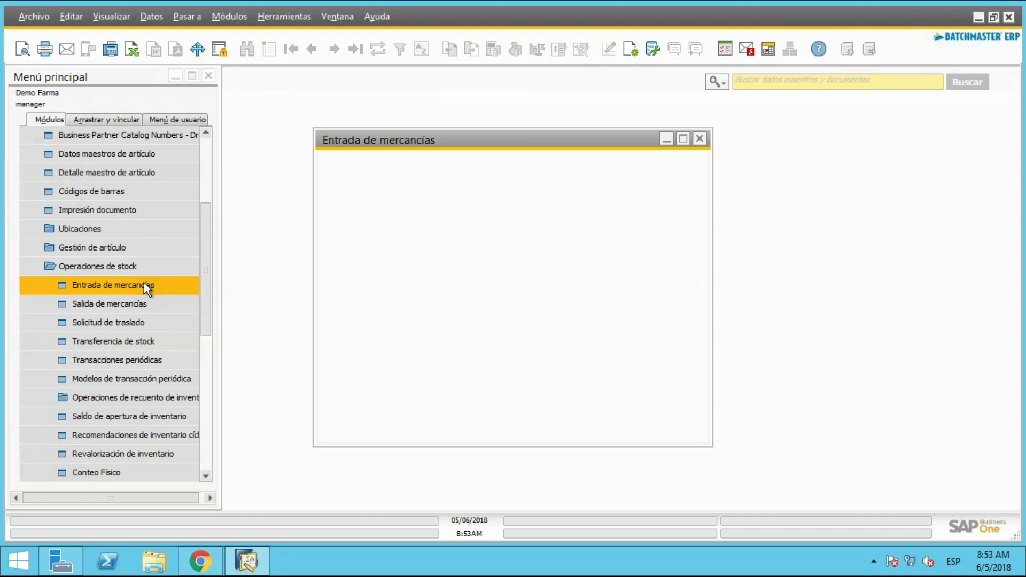
Review the inventory Entrada de mercancías documents from the latest one backwards, including their comments, and close the window.
click(355, 49)
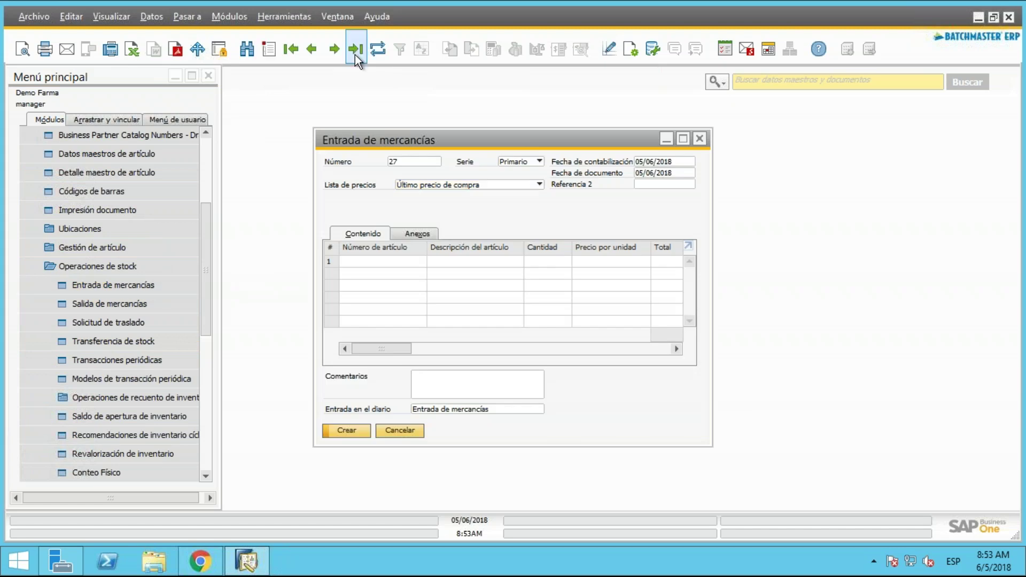
click(311, 50)
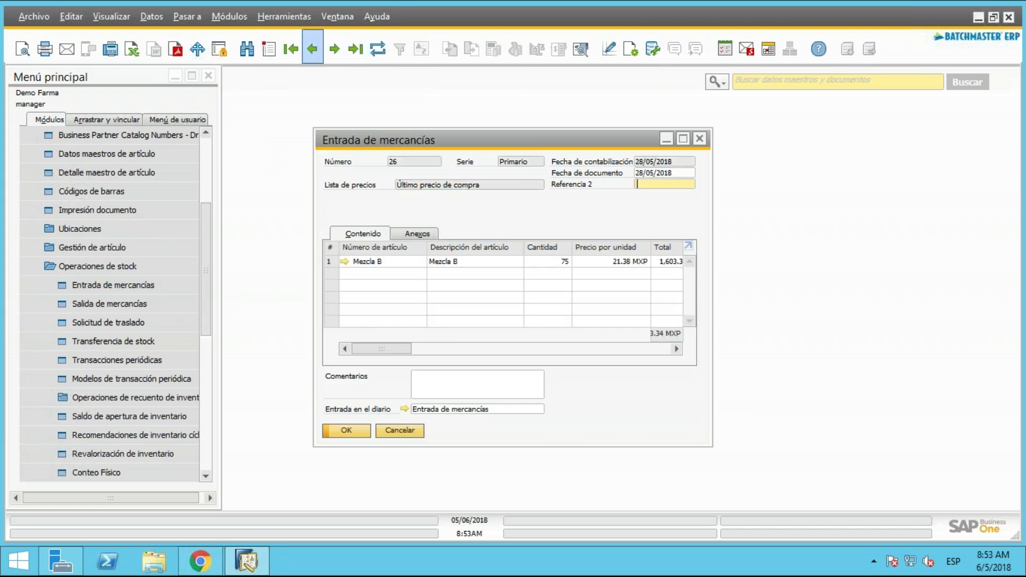
click(312, 49)
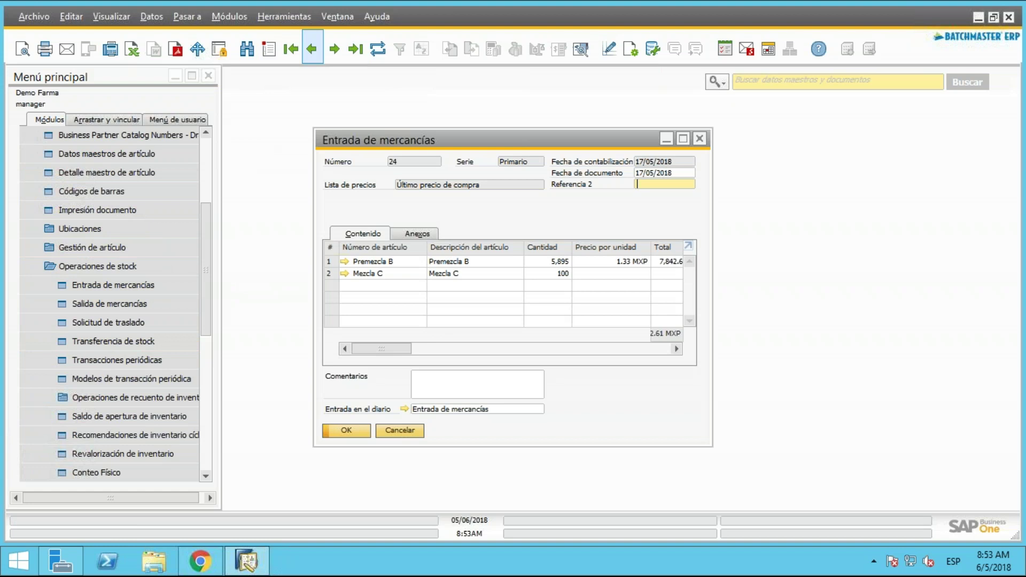
click(312, 49)
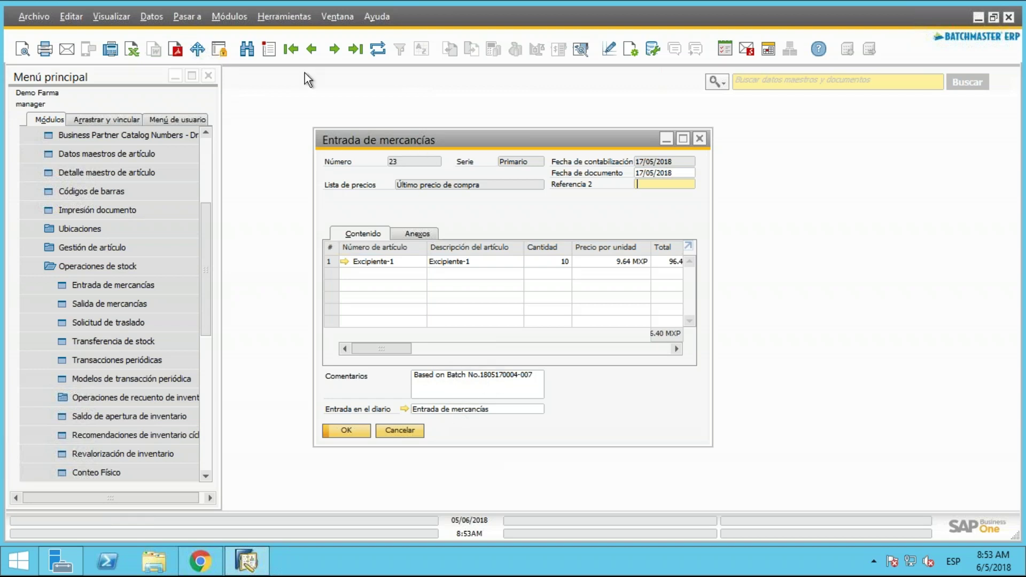
click(310, 49)
click(311, 49)
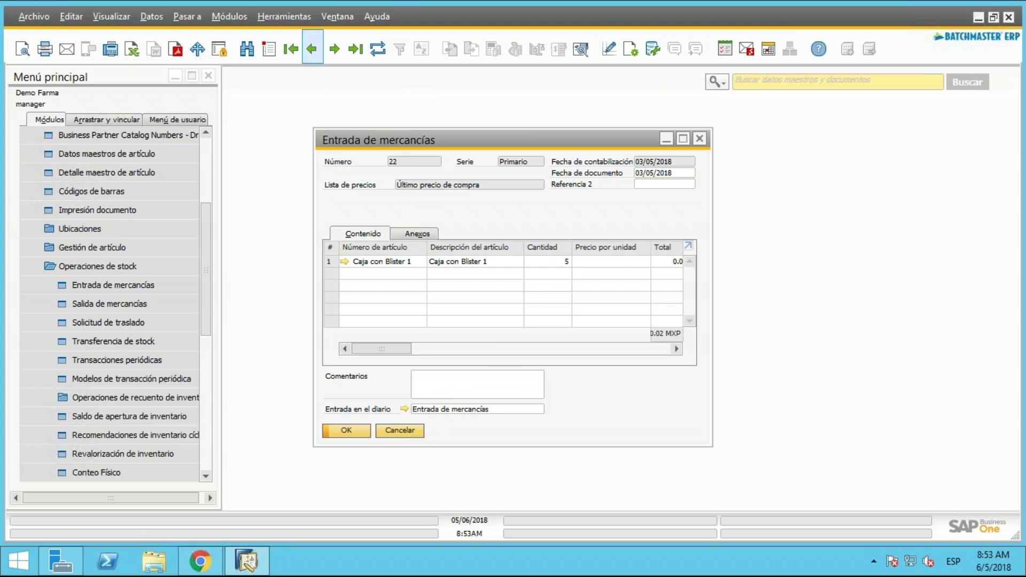
click(700, 139)
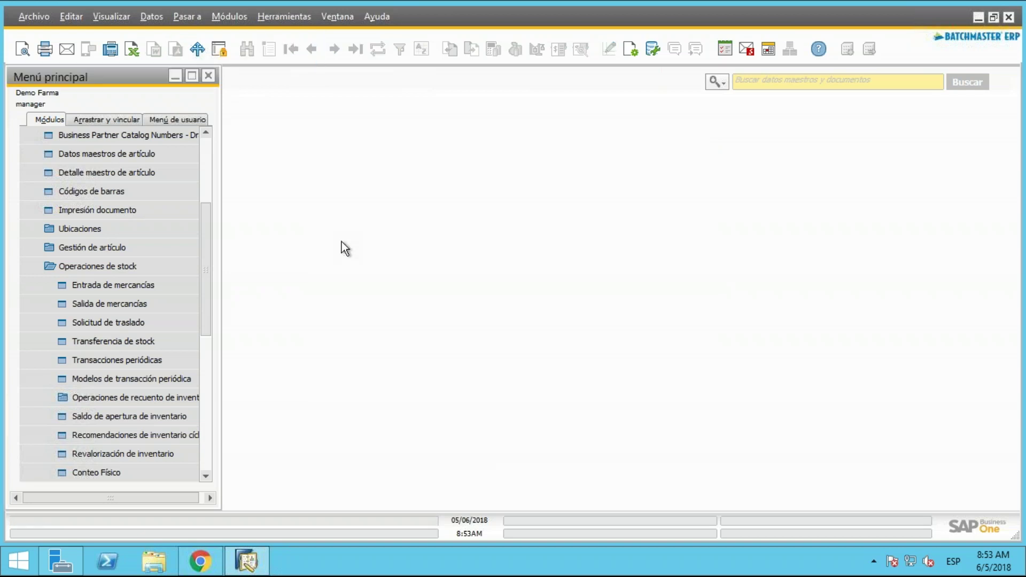
Collapse the Inventario module and look over the Ventas - Clientes functions before collapsing them.
drag(211, 246, 204, 174)
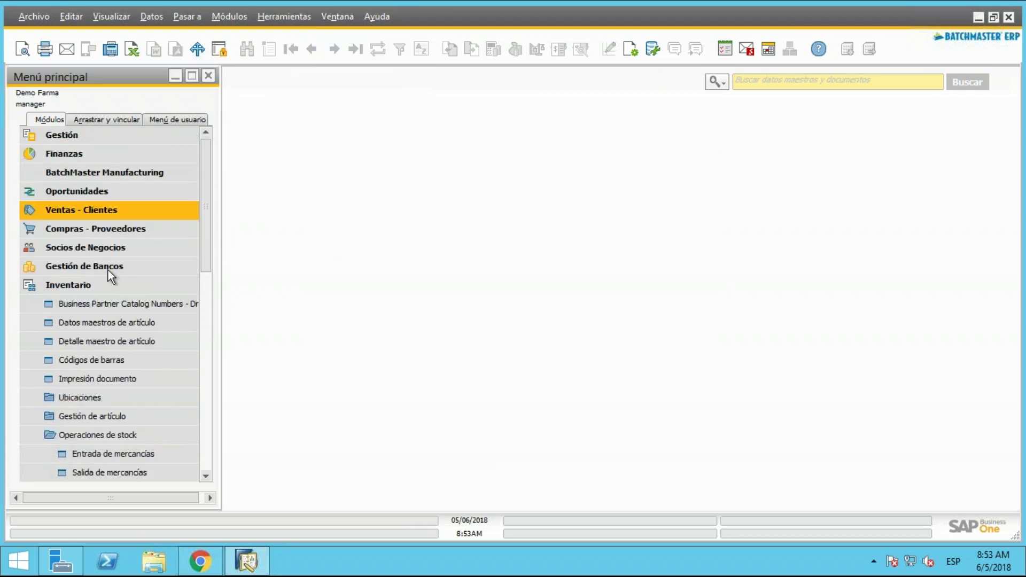
click(94, 283)
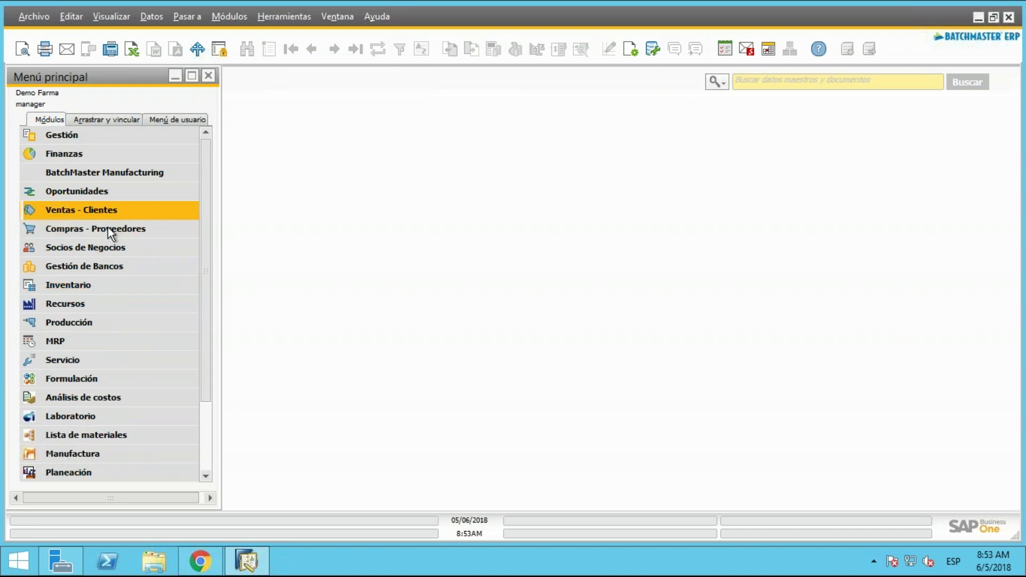
click(109, 211)
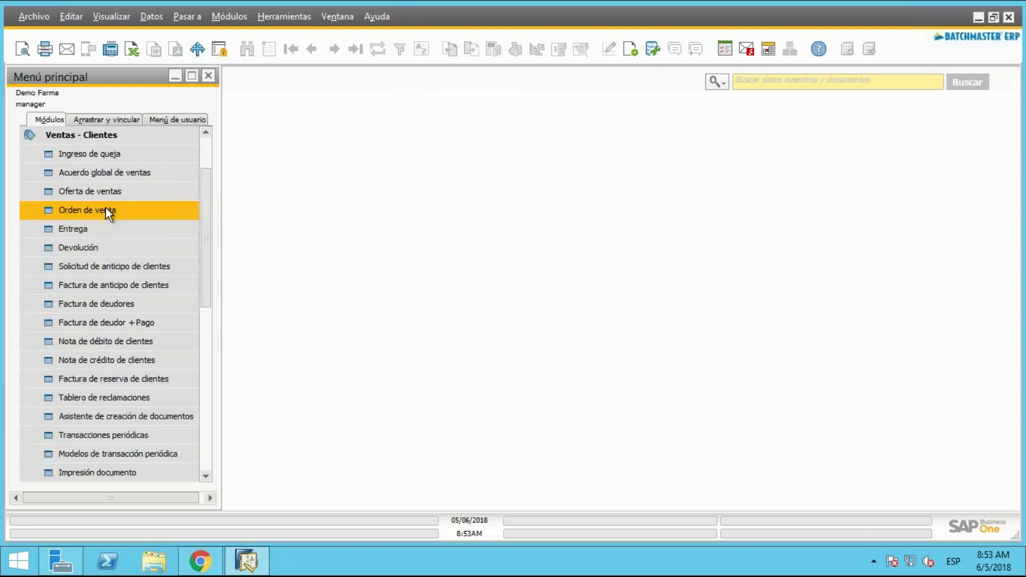
click(82, 134)
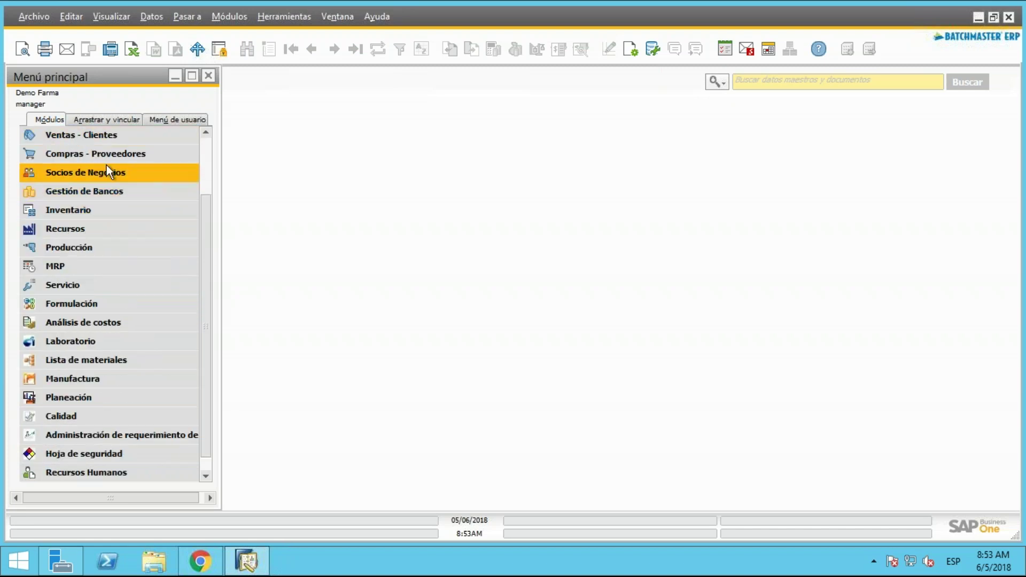
Open Entrada de mercancías under Compras - Proveedores and examine the comments of the last and preceding receipts.
click(120, 156)
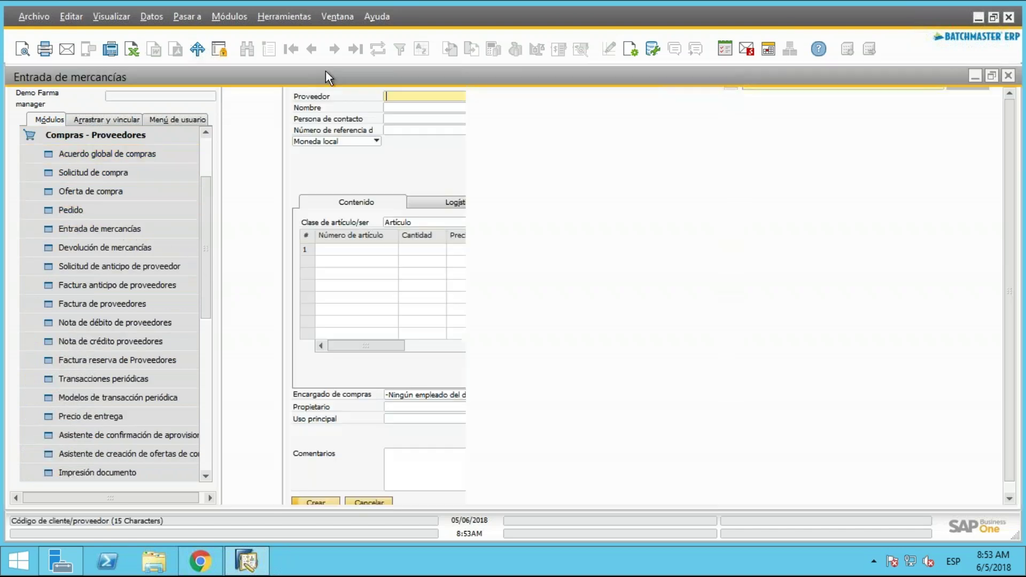
click(356, 49)
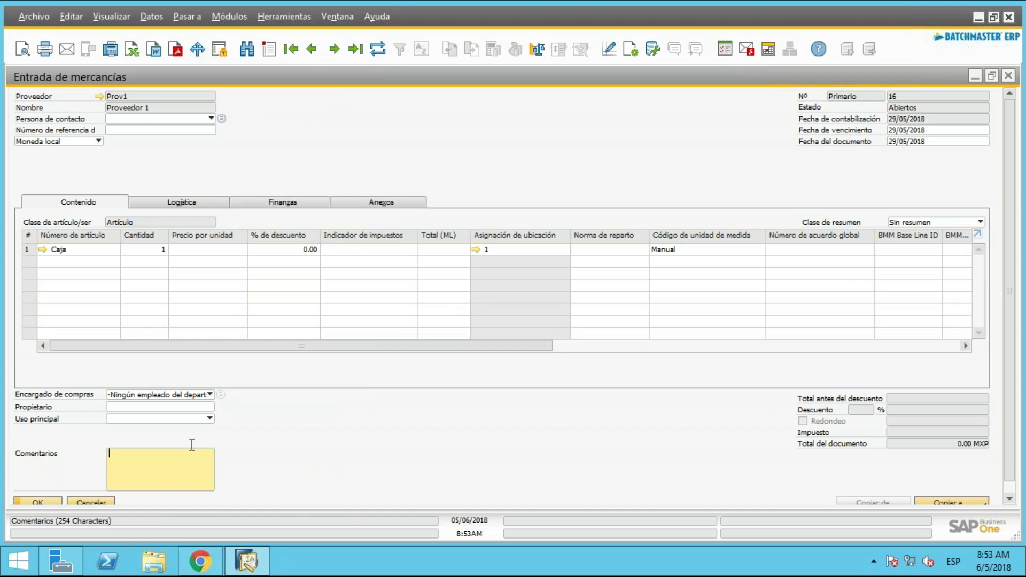
click(313, 48)
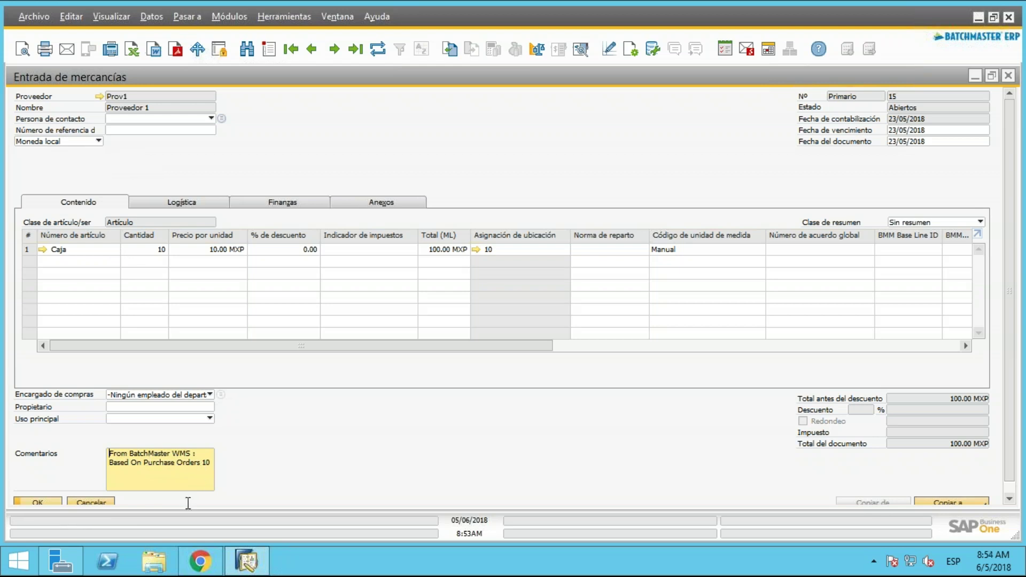
Switch to BatchMaster WMS in the browser and return from Movimientos Internos to the launch platform.
click(200, 565)
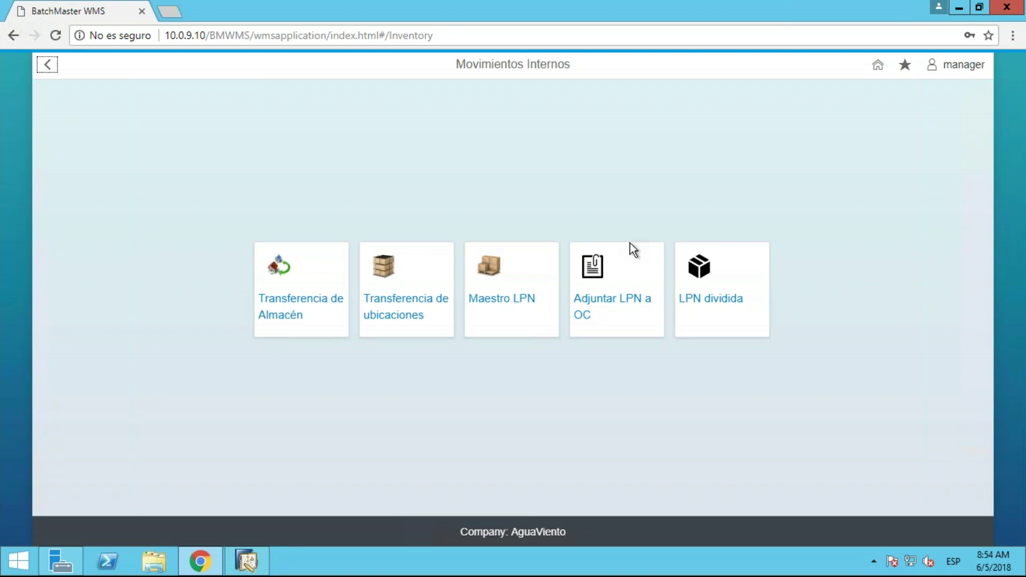
click(48, 65)
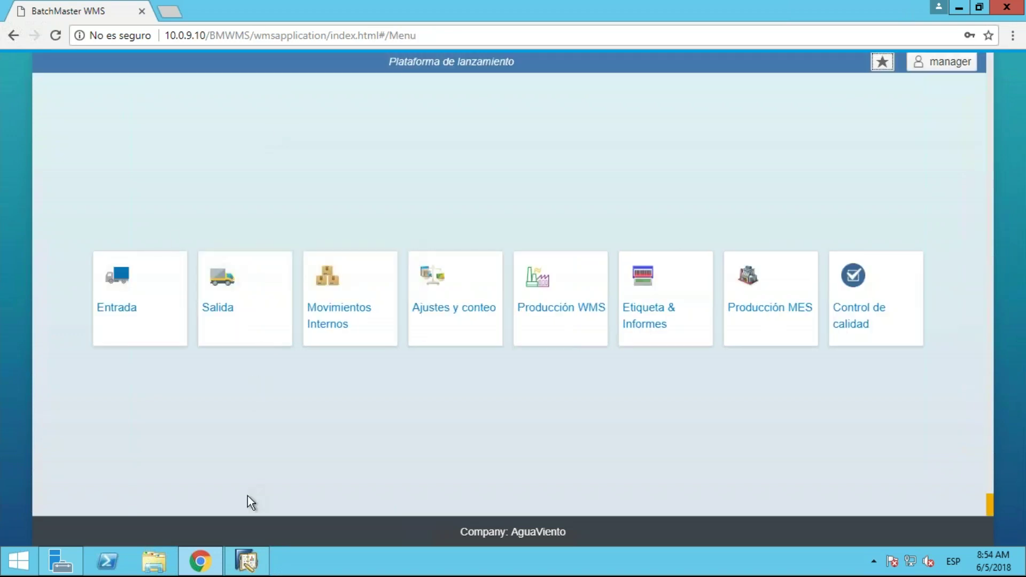
Switch back to SAP Business One, close the purchasing goods receipt and collapse the Compras - Proveedores module.
mouse_move(250, 561)
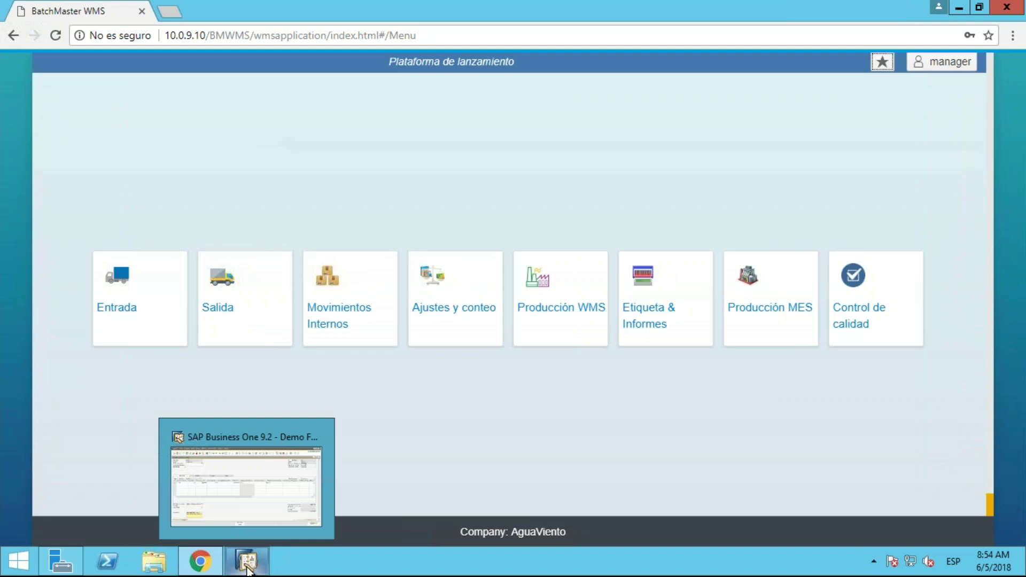
click(274, 473)
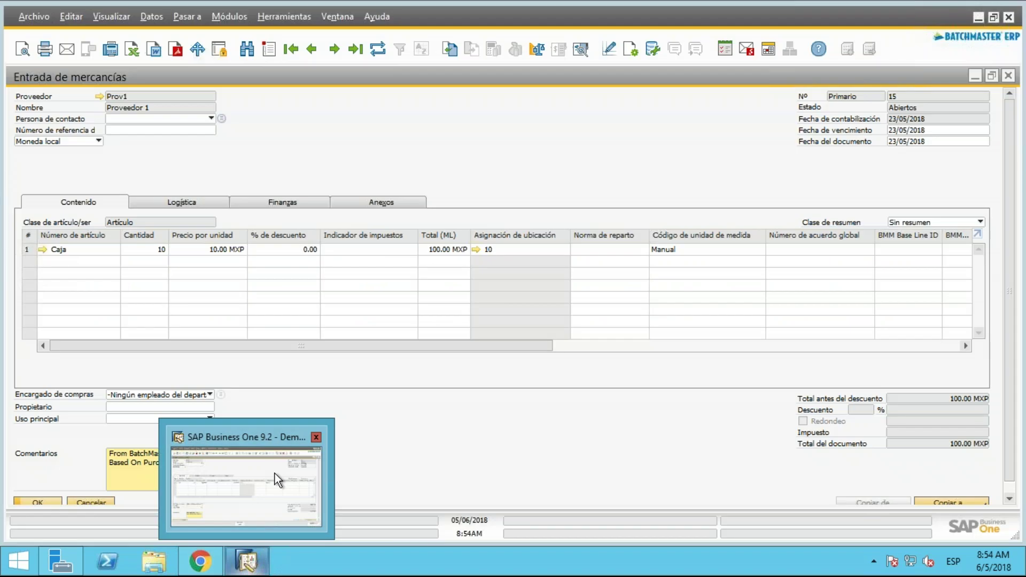
click(1008, 75)
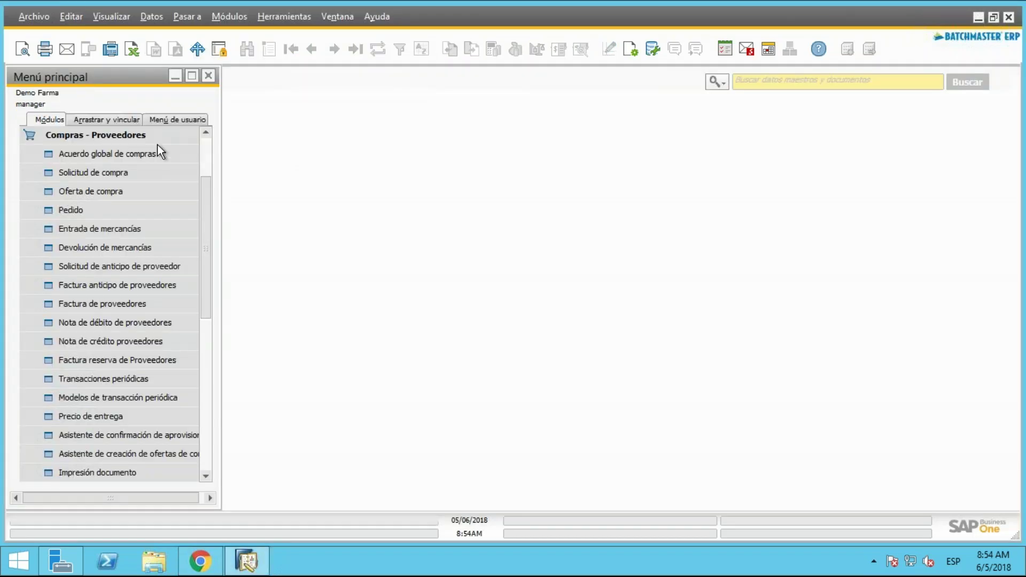
click(140, 136)
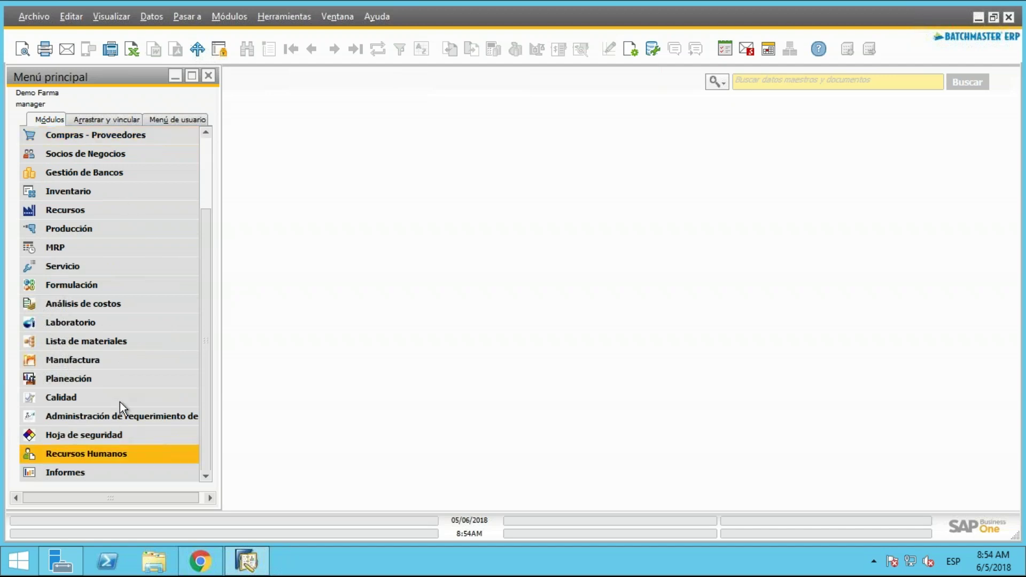